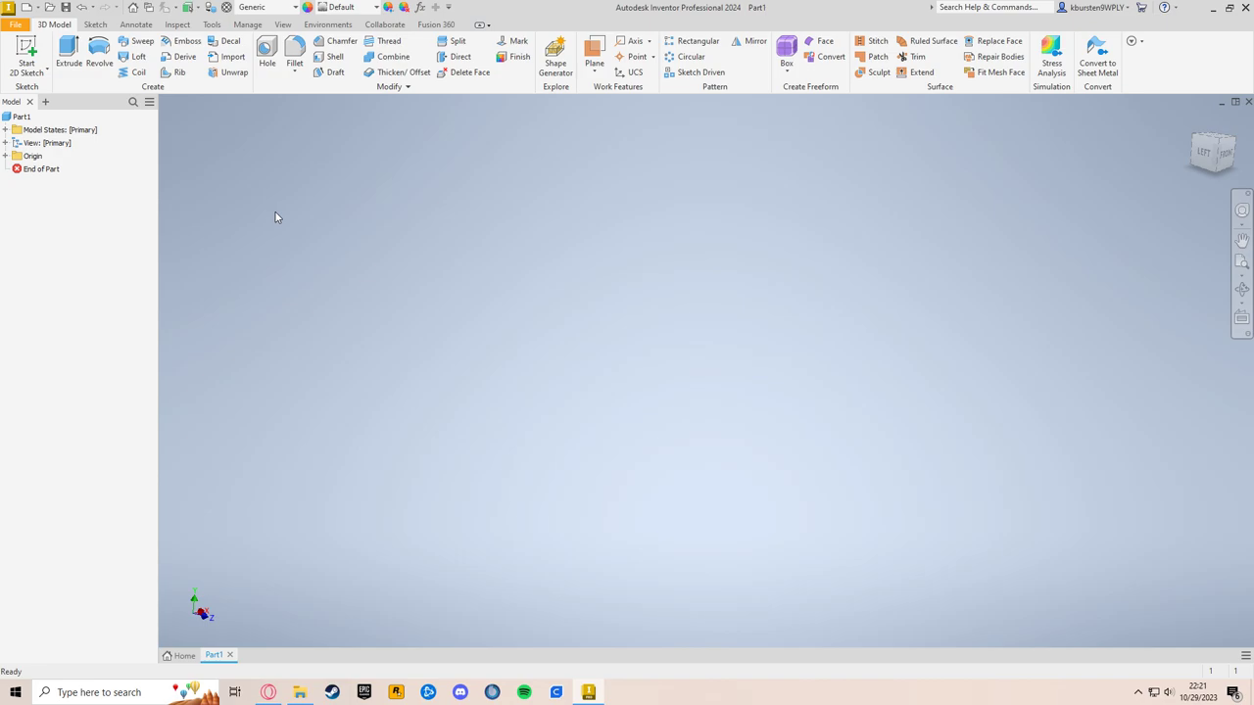
Step: Start a new 2D sketch on the YZ plane
click(27, 51)
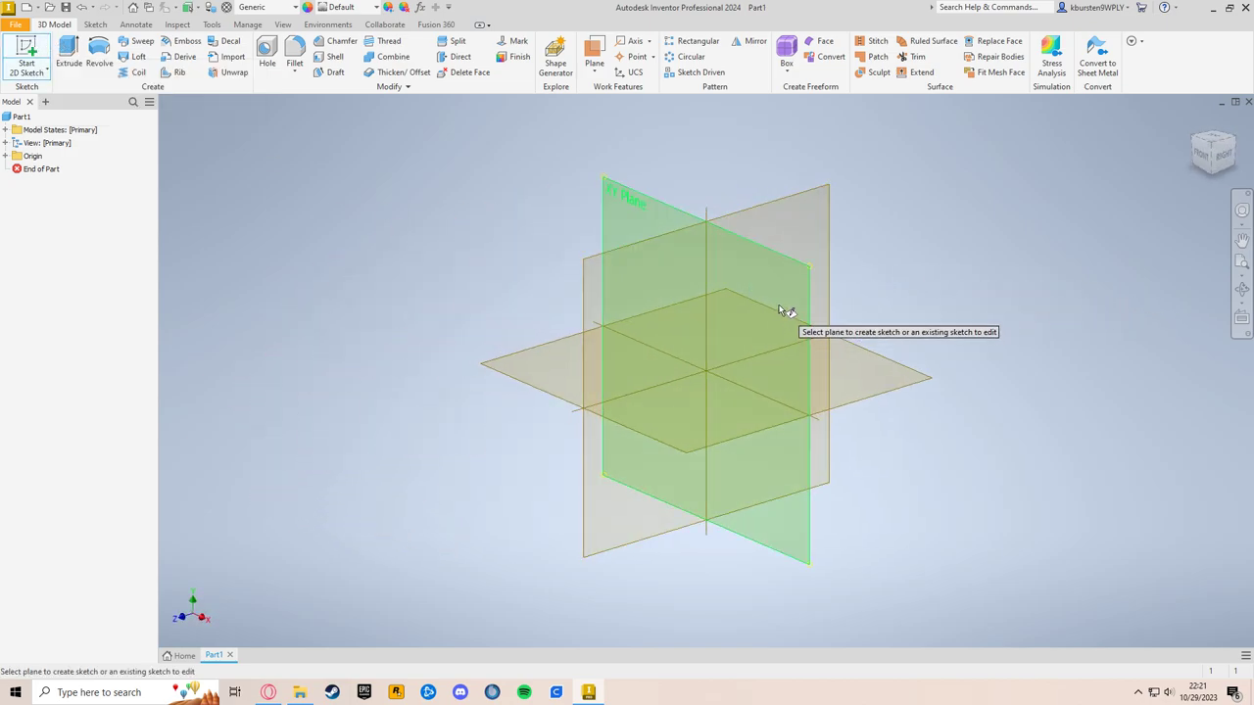
click(814, 224)
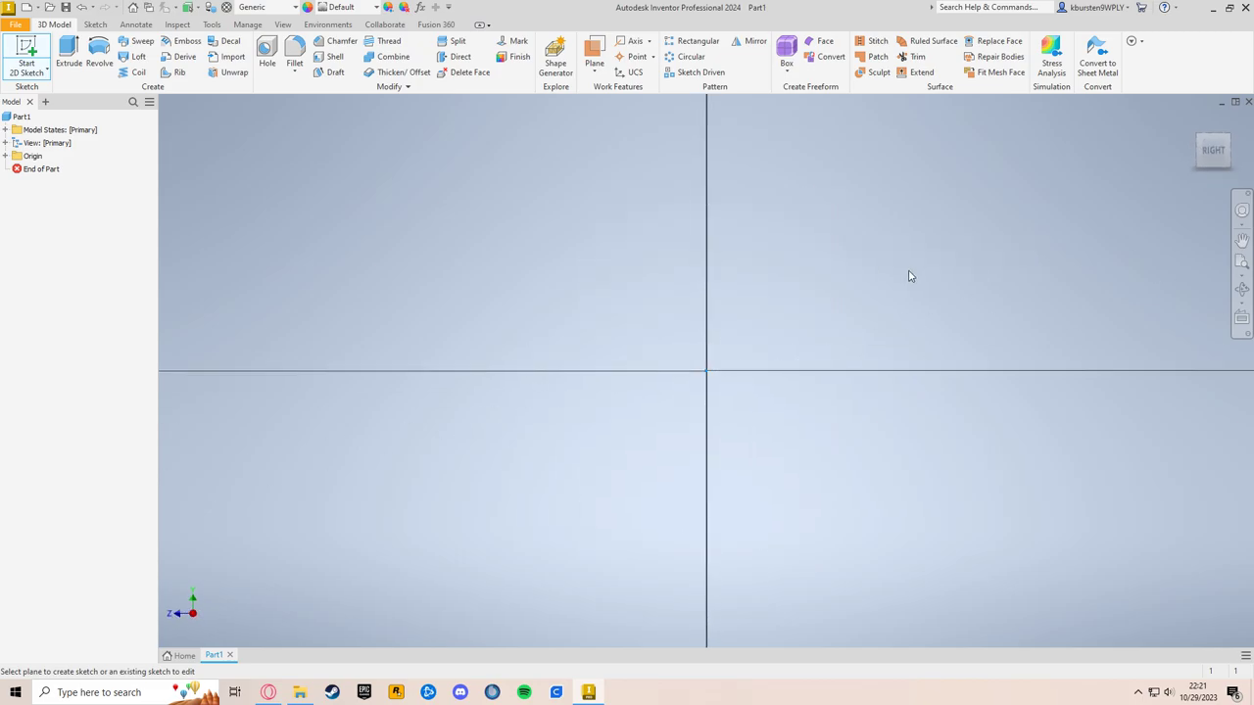
mouse_move(758, 314)
middle_down()
mouse_move(660, 392)
mouse_move(579, 410)
middle_up()
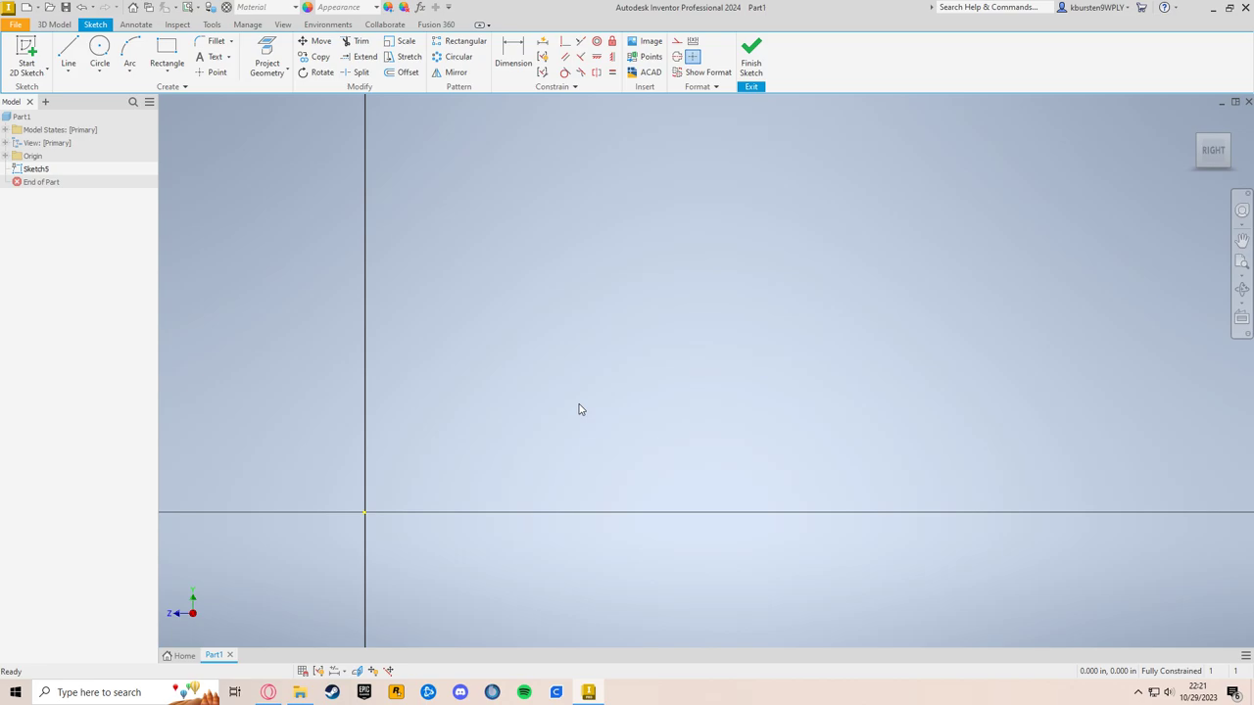
mouse_move(579, 409)
middle_down()
mouse_move(565, 376)
mouse_move(538, 372)
middle_up()
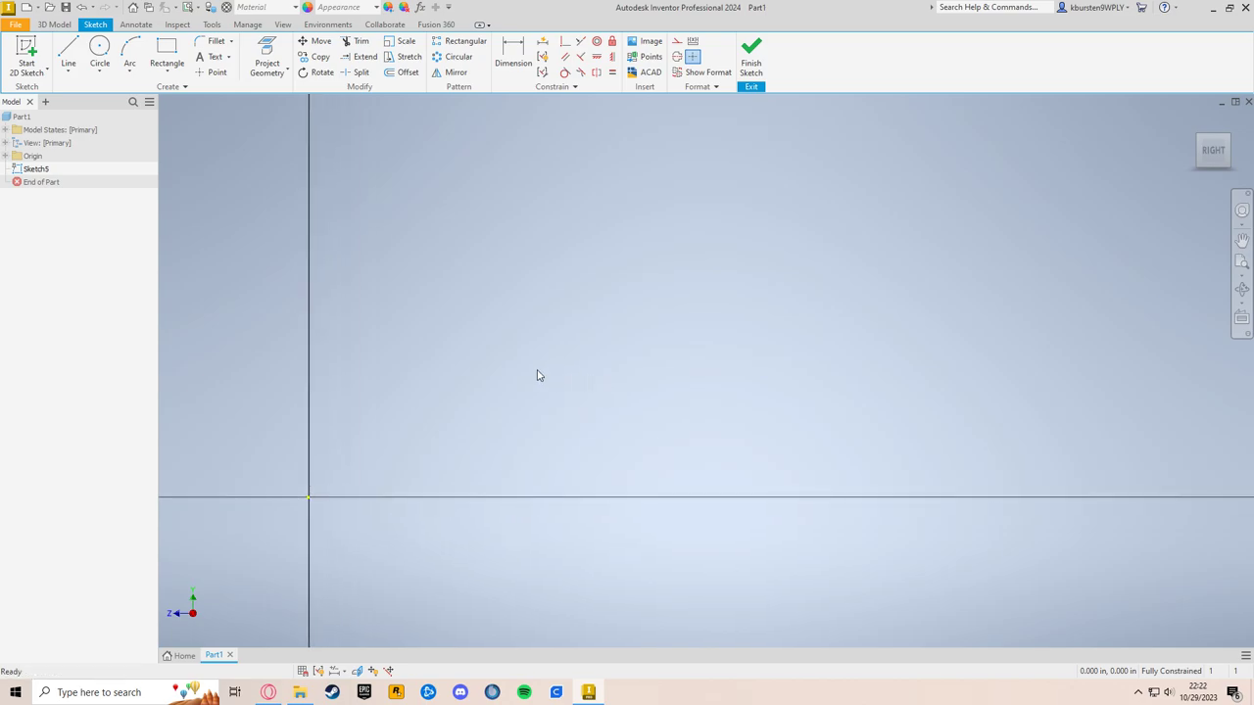
Step: From the origin, sketch a short vertical line, a slanted line up and a horizontal hood line about 9.9 in long
click(69, 53)
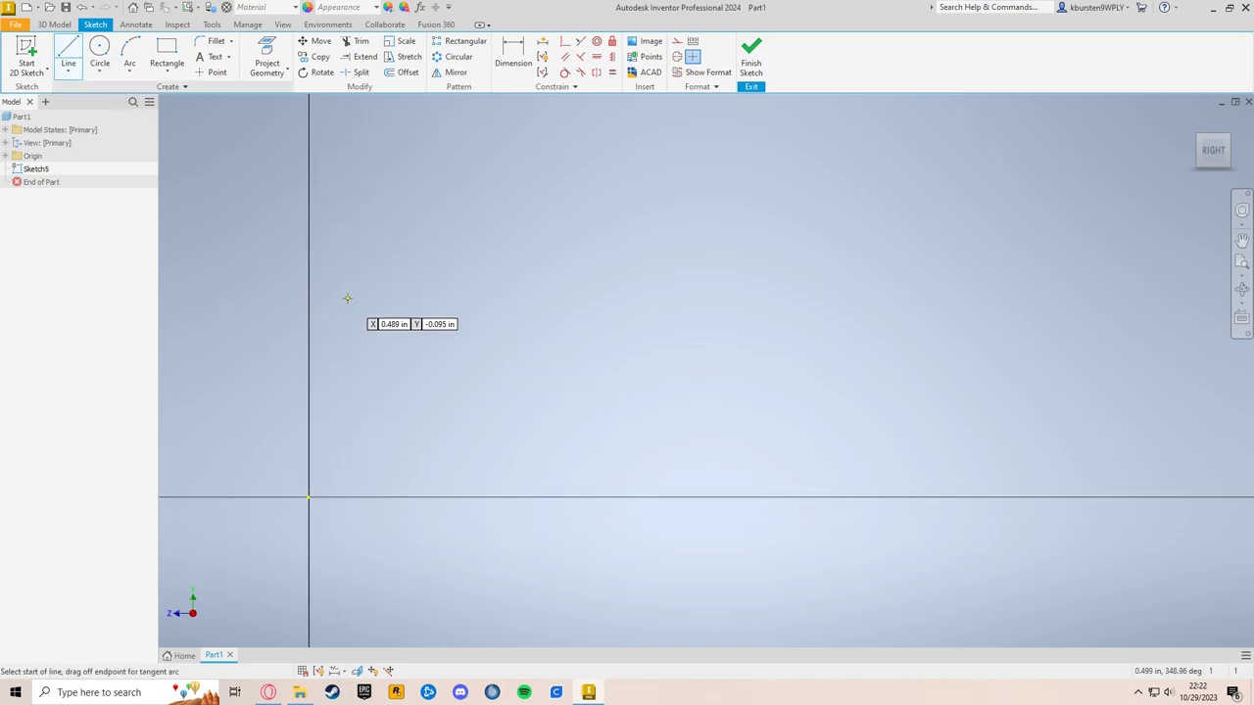
scroll(401, 483, down, 2)
mouse_move(402, 483)
middle_down()
mouse_move(361, 532)
mouse_move(339, 523)
middle_up()
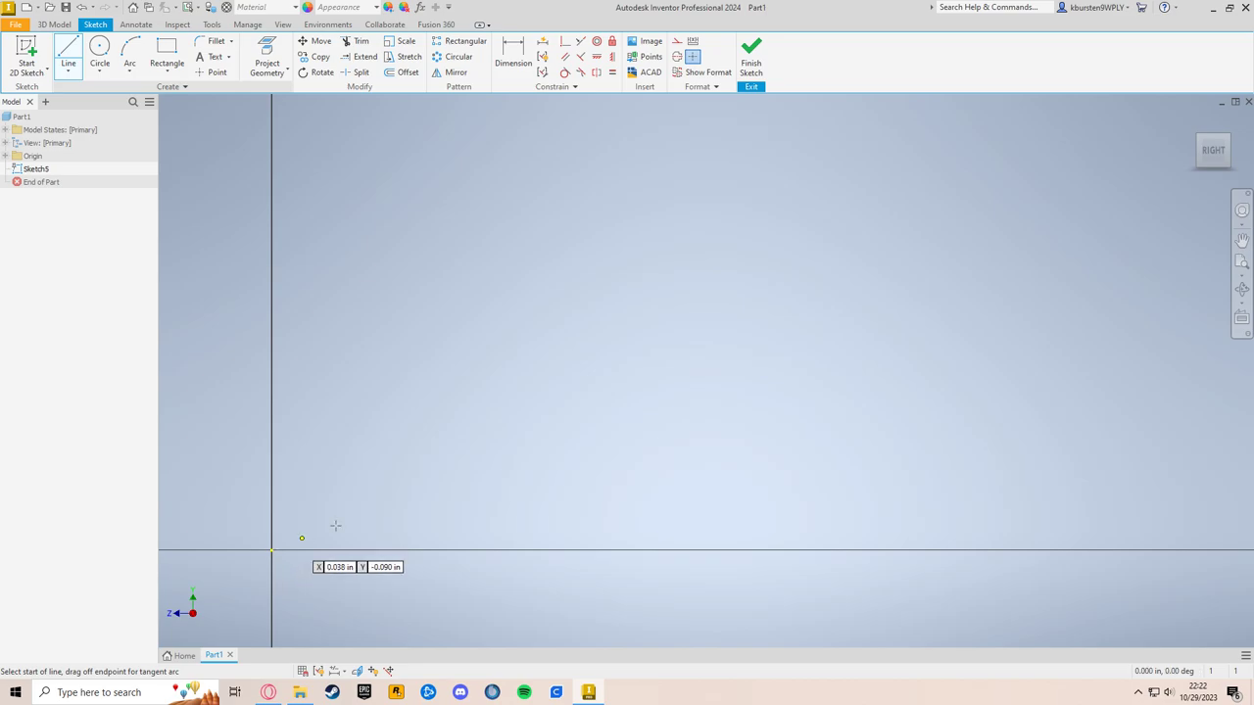
scroll(448, 487, down, 2)
middle_drag(448, 487, 386, 504)
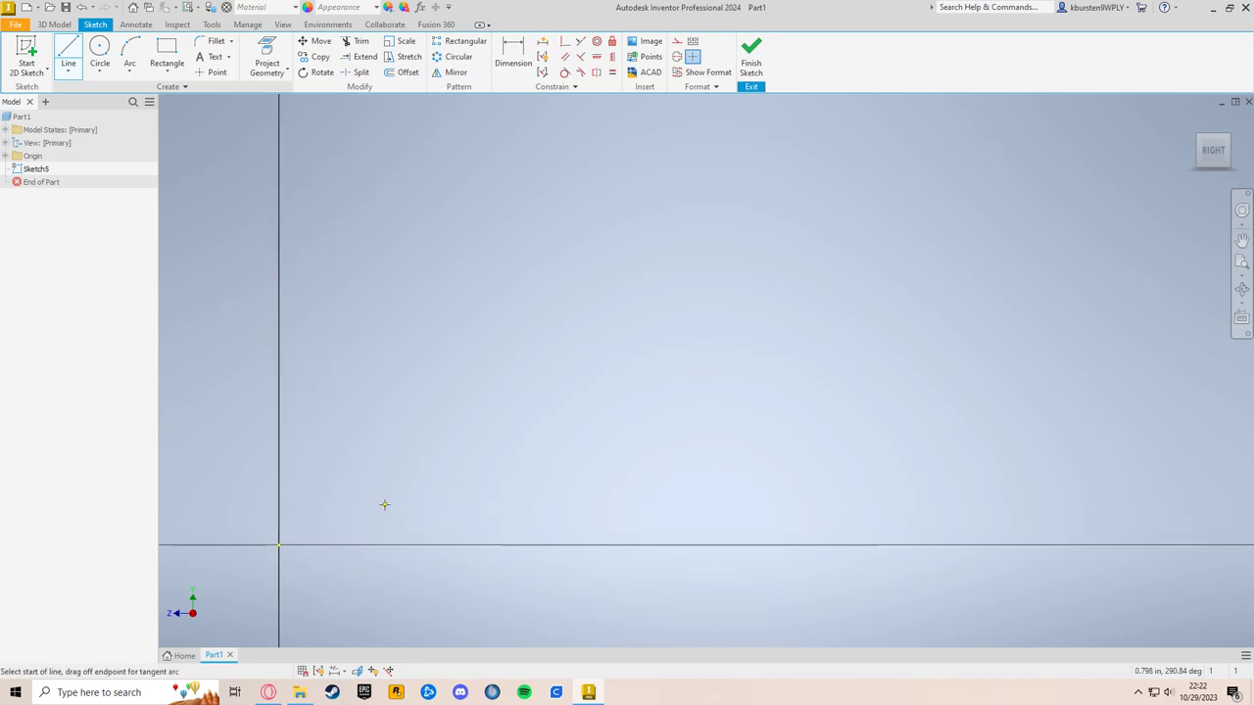
click(282, 543)
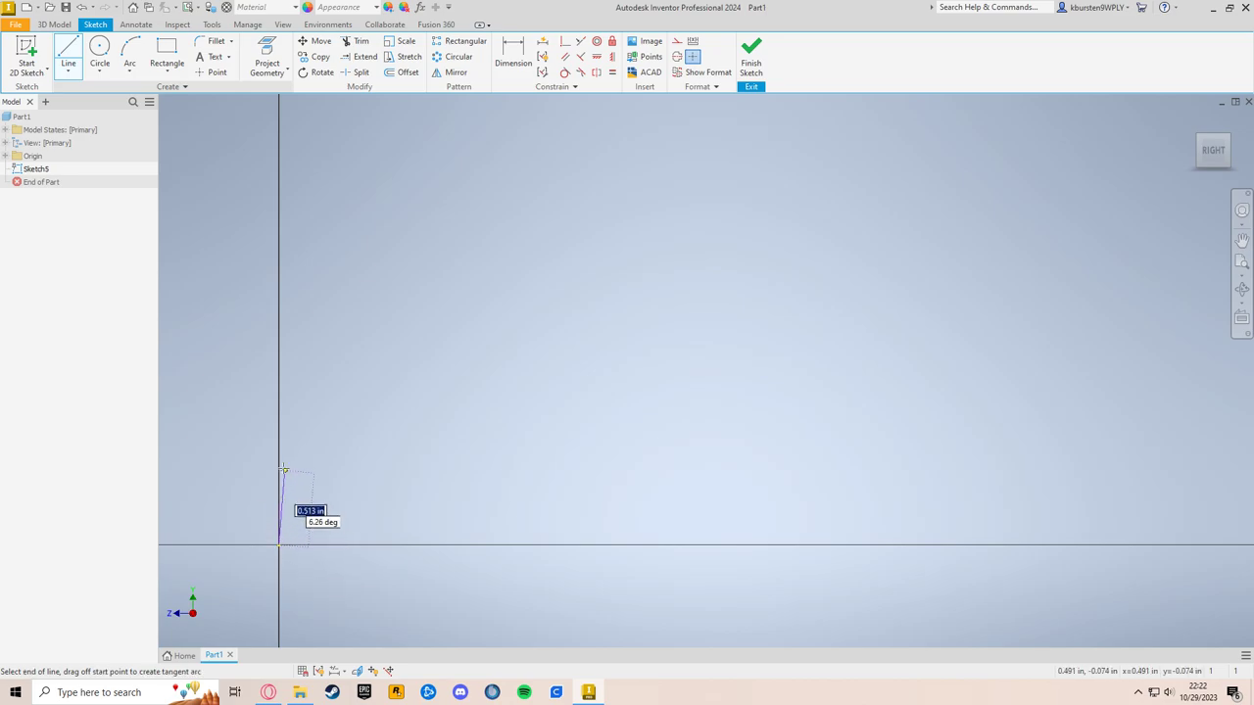
scroll(279, 400, down, 2)
scroll(339, 513, down, 2)
click(290, 483)
click(328, 360)
scroll(811, 359, down, 2)
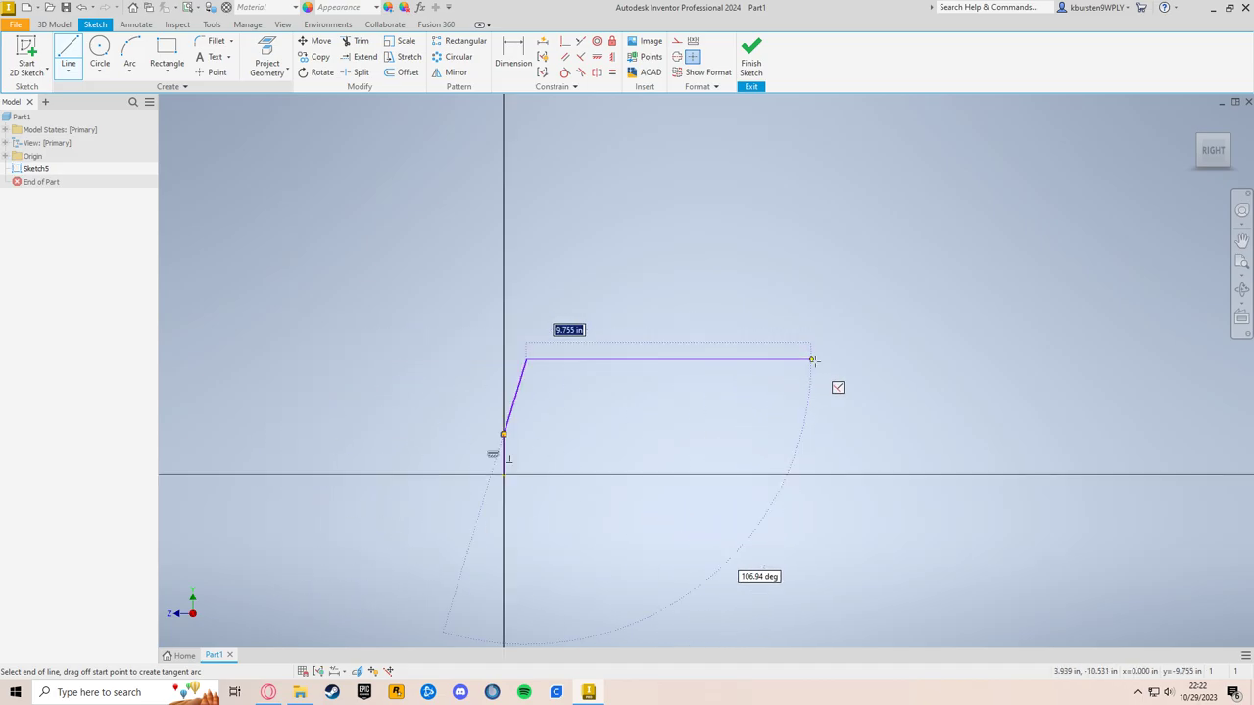
middle_drag(812, 359, 646, 436)
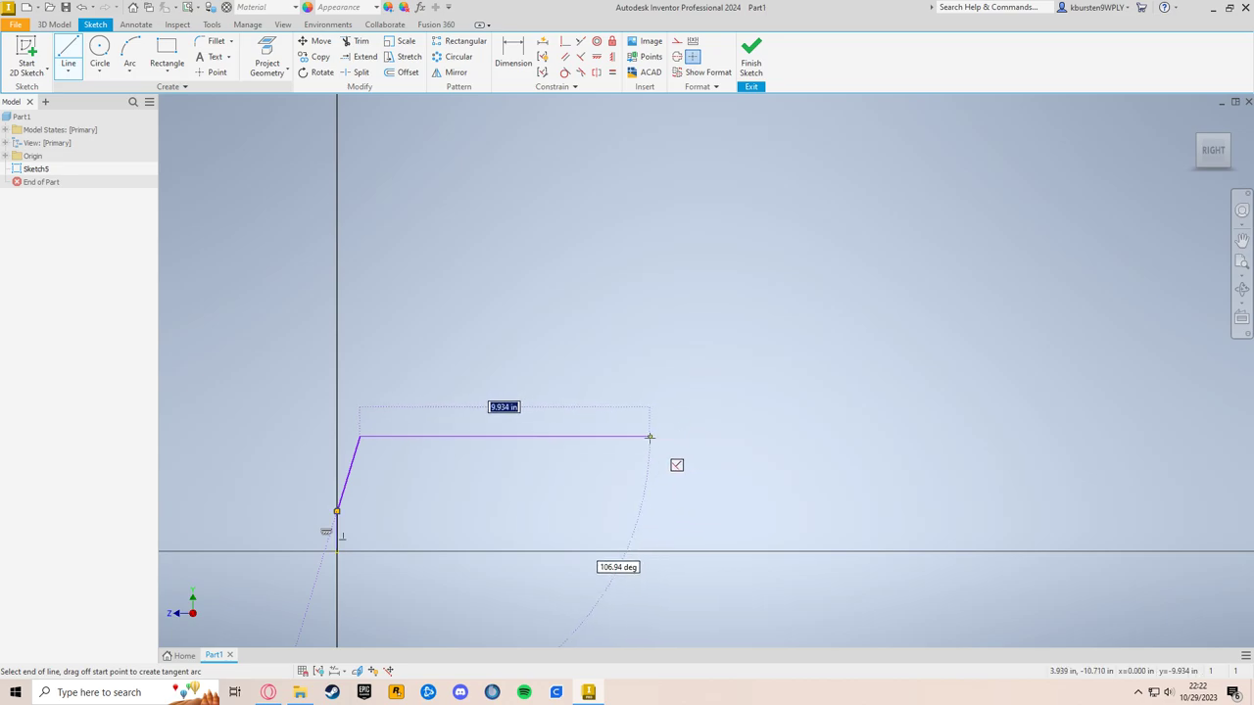
click(649, 437)
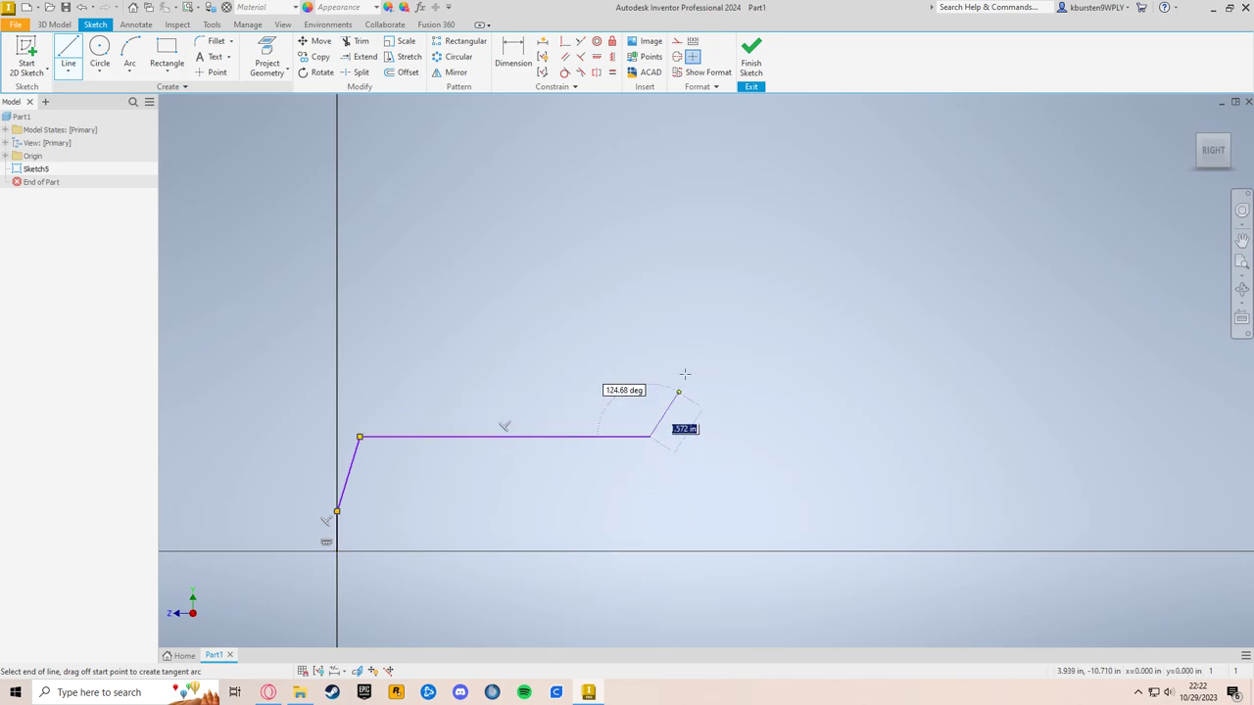
Step: Continue the car profile with a slanted line up, a long horizontal roof and a slanted line down to form the cabin
click(697, 296)
middle_drag(1107, 290, 916, 312)
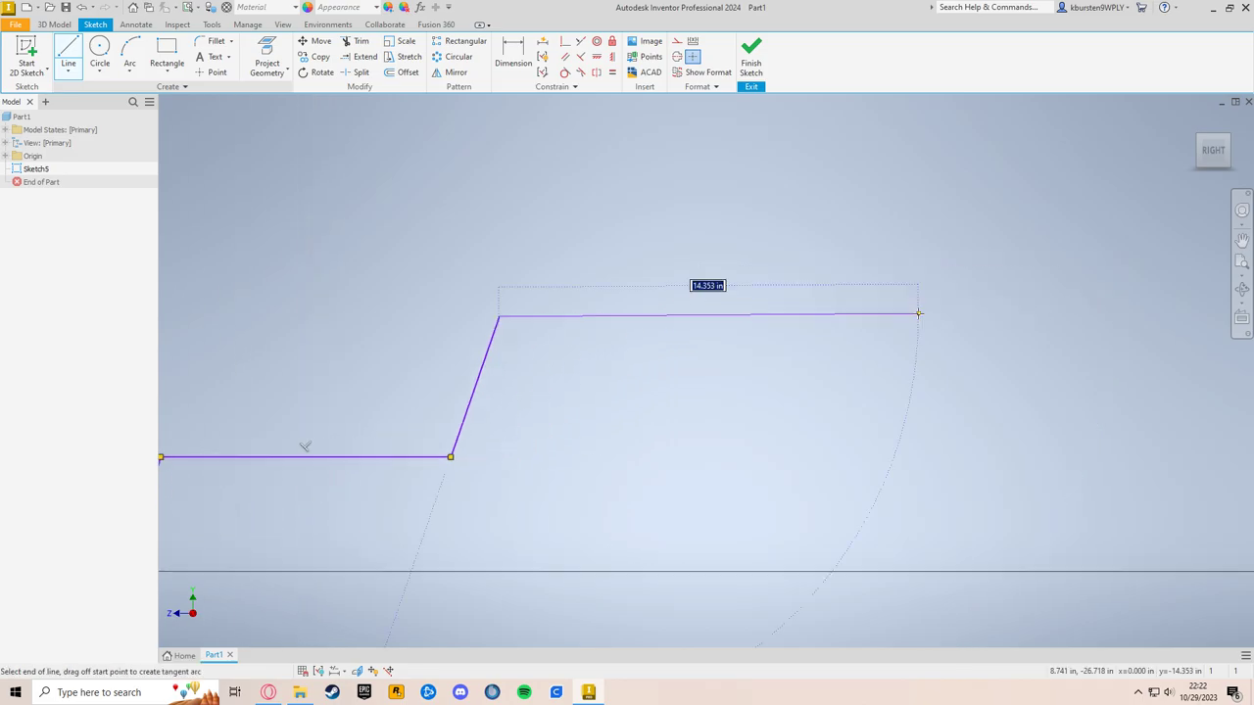
click(985, 316)
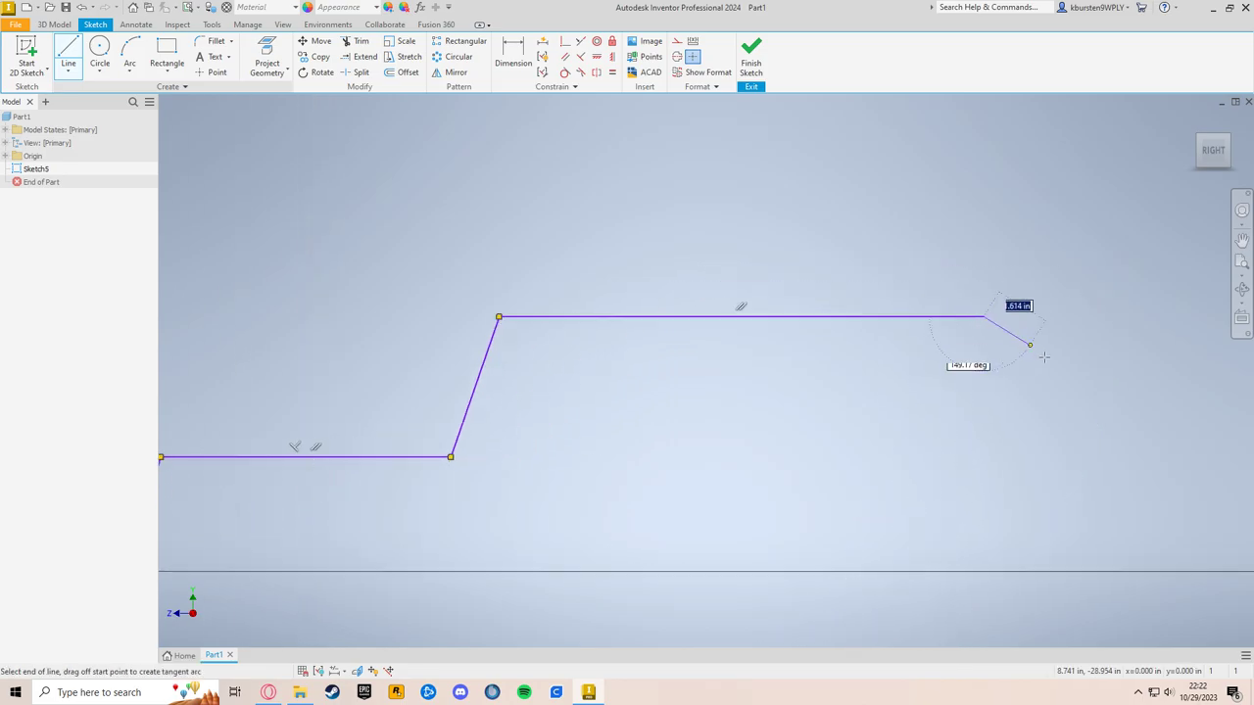
click(1086, 456)
scroll(1077, 514, down, 3)
middle_drag(1041, 519, 824, 498)
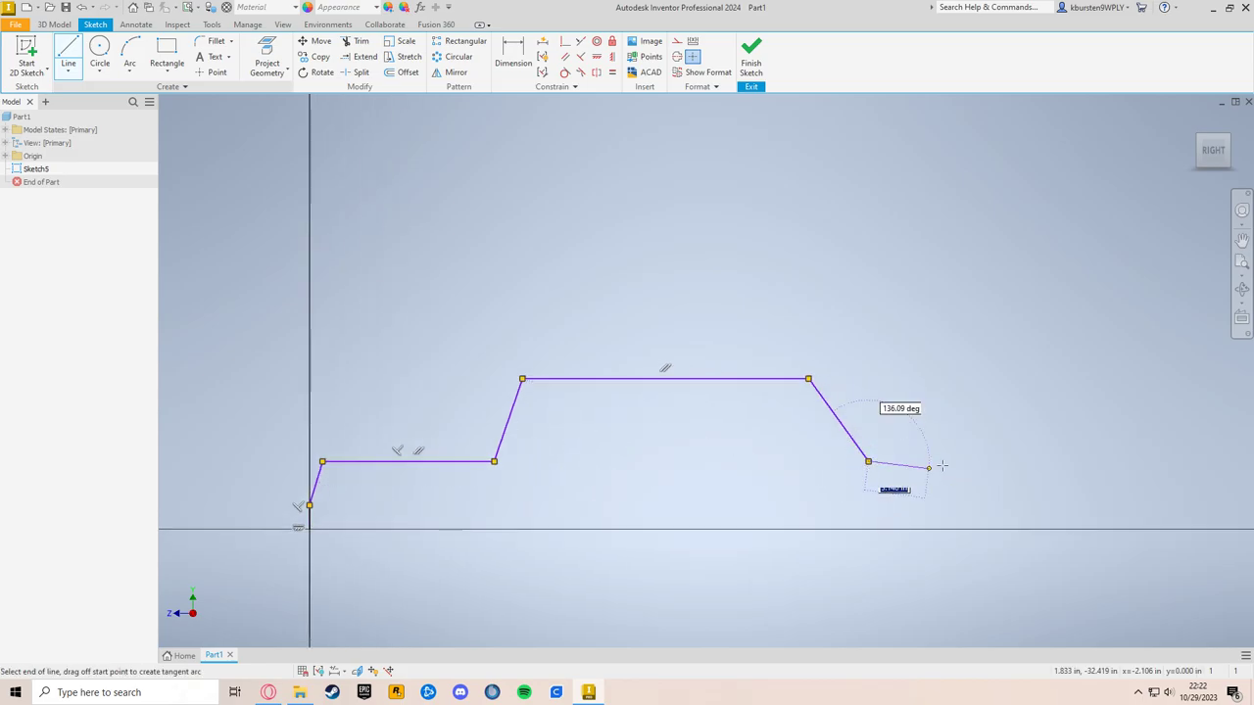
Step: Extend the profile with a horizontal deck, a short slanted edge and a vertical end edge down to the horizontal axis
click(1023, 460)
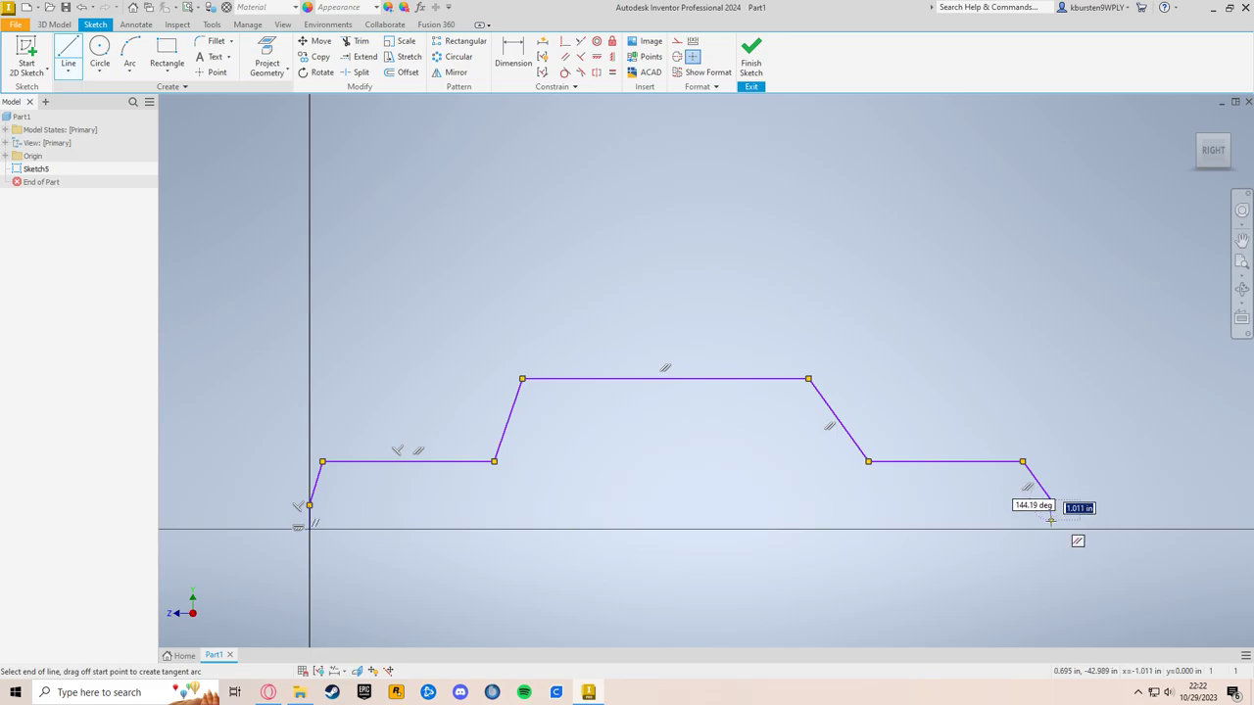
click(1050, 500)
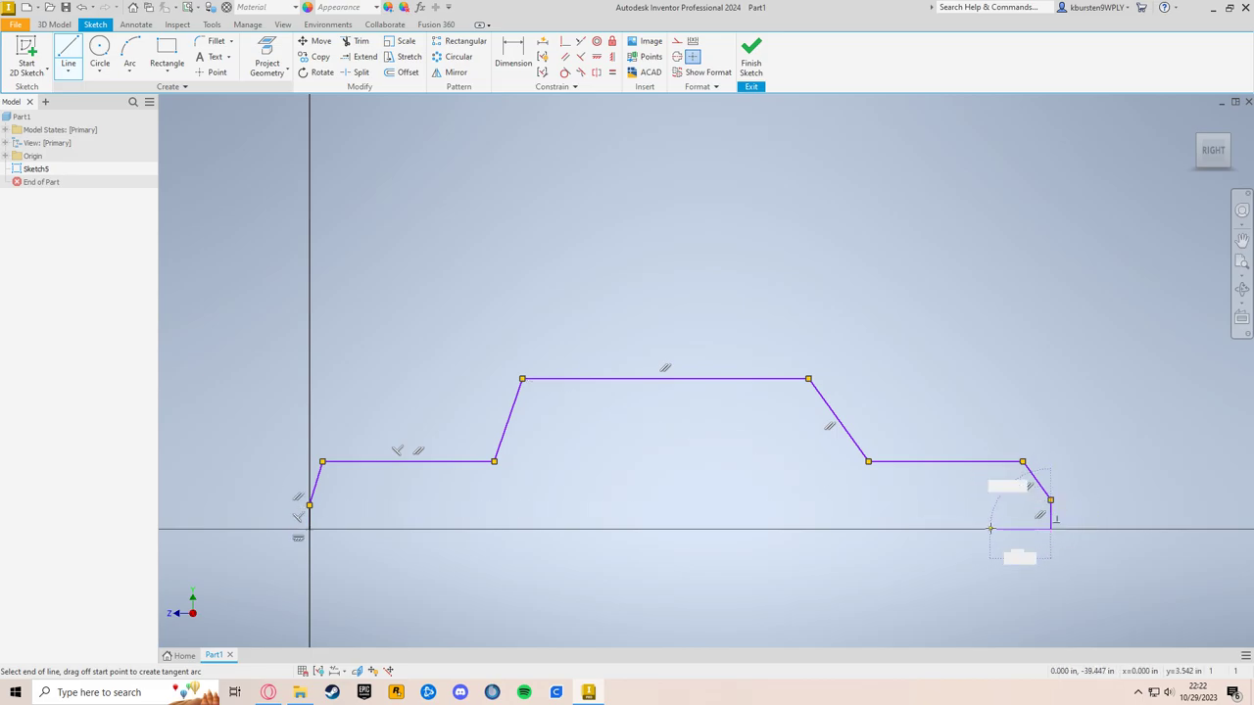
click(1050, 529)
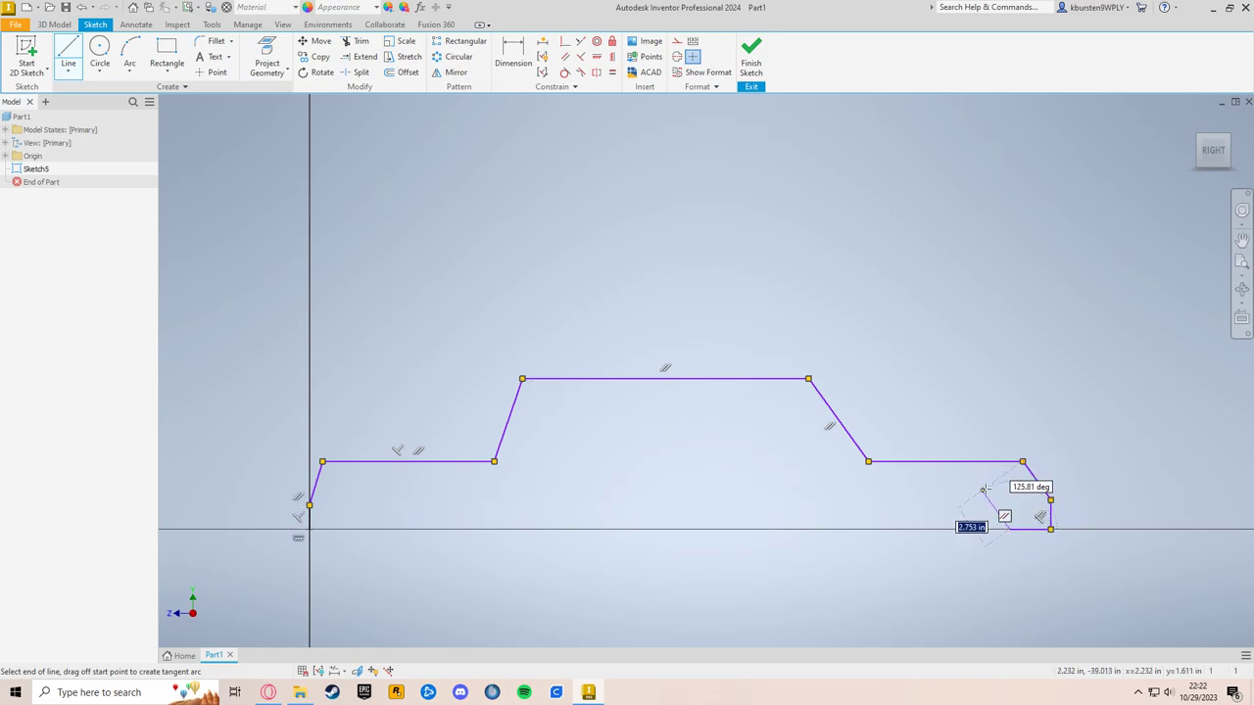
Step: Sketch a trapezoidal wheel arch at the end away from the origin and a long bottom edge back along the axis
click(1010, 529)
click(912, 487)
click(890, 529)
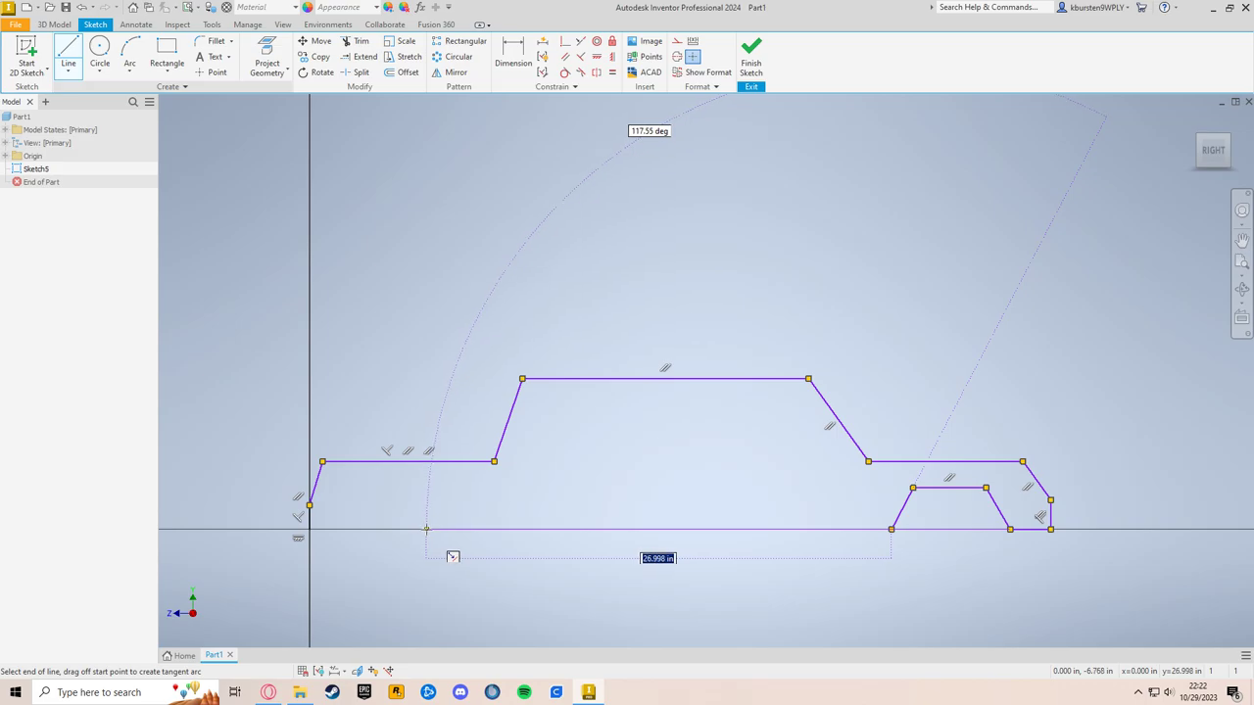
click(433, 529)
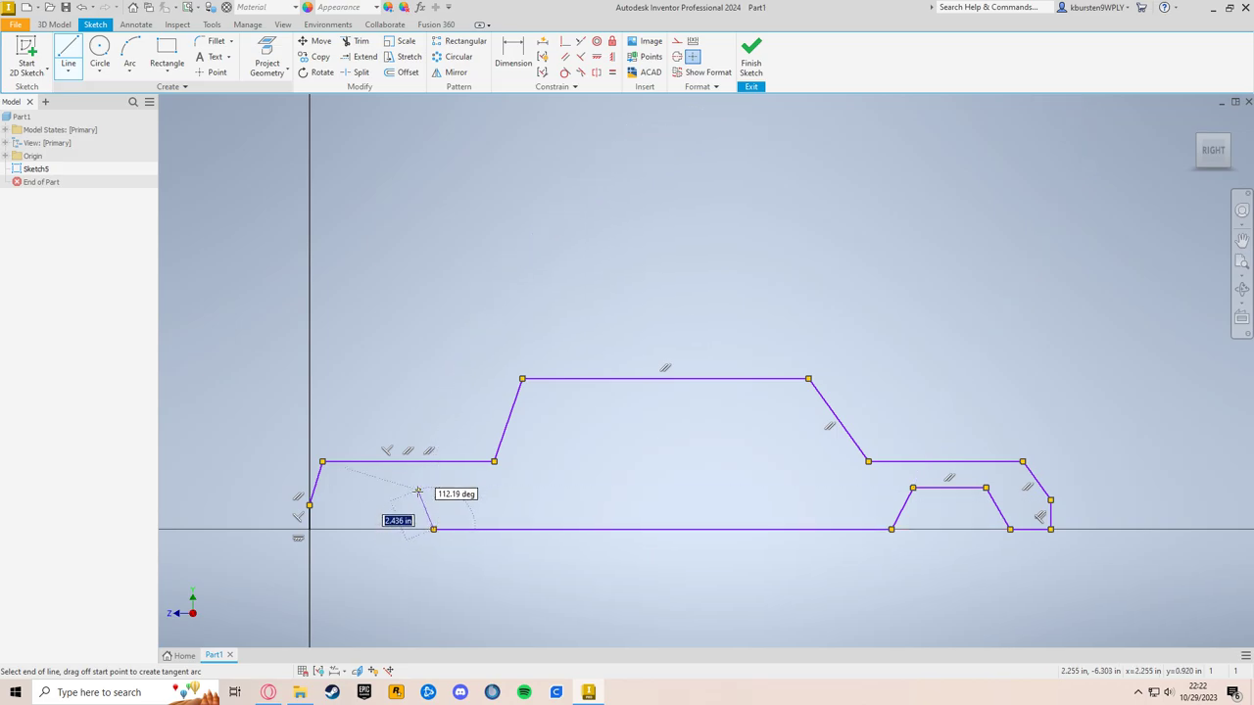
Step: Sketch a trapezoidal wheel arch near the origin and close the car profile along the bottom
click(416, 489)
click(350, 490)
click(330, 529)
click(309, 529)
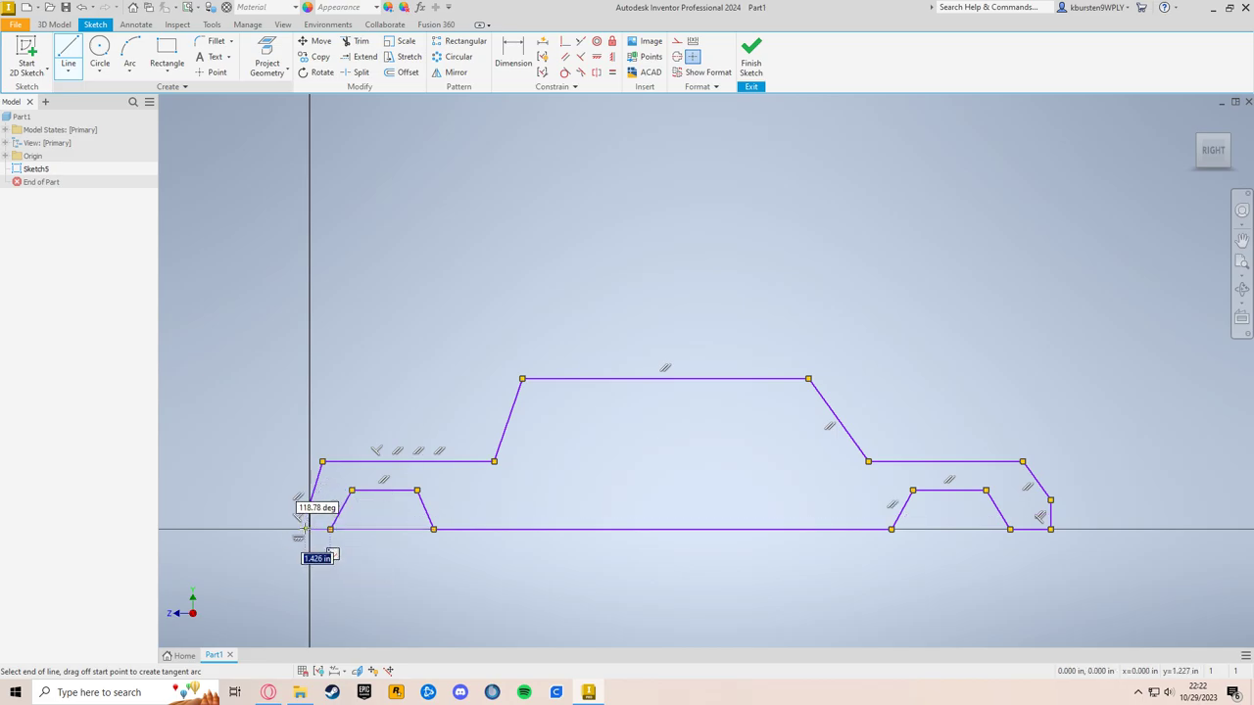
click(309, 504)
mouse_move(548, 593)
middle_down()
mouse_move(582, 557)
mouse_move(561, 529)
middle_up()
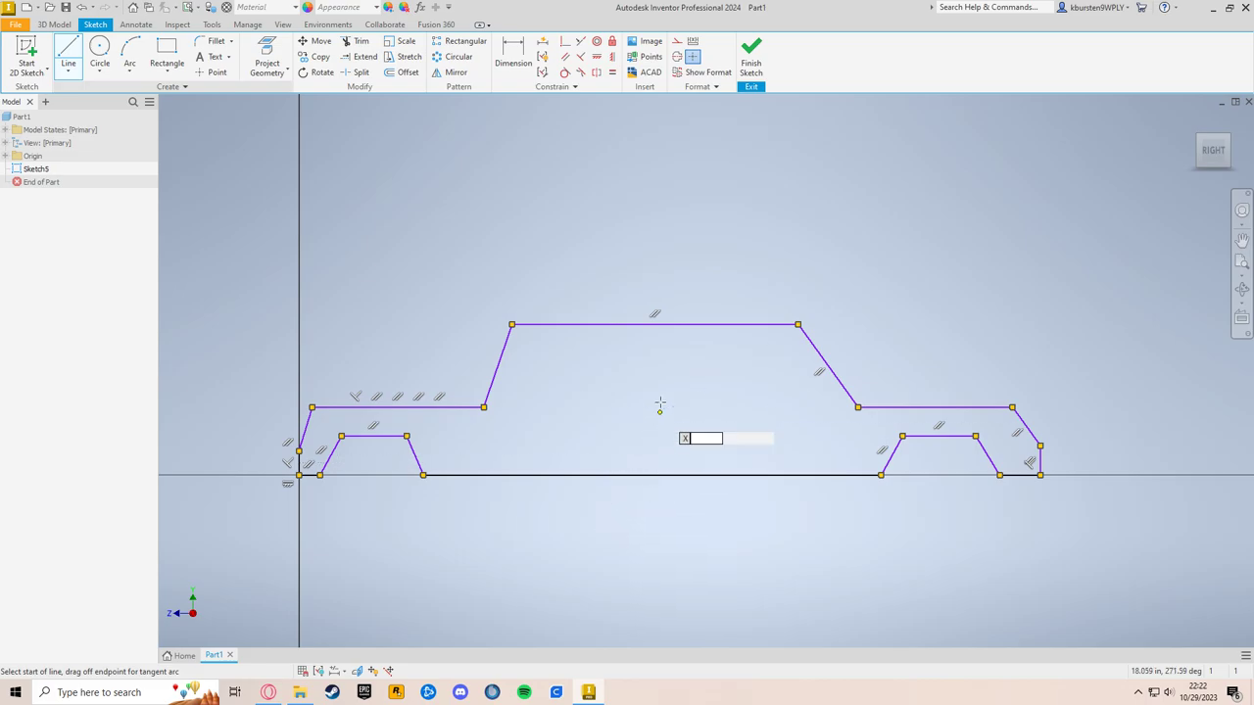
mouse_move(741, 436)
middle_down()
mouse_move(664, 426)
mouse_move(657, 437)
middle_up()
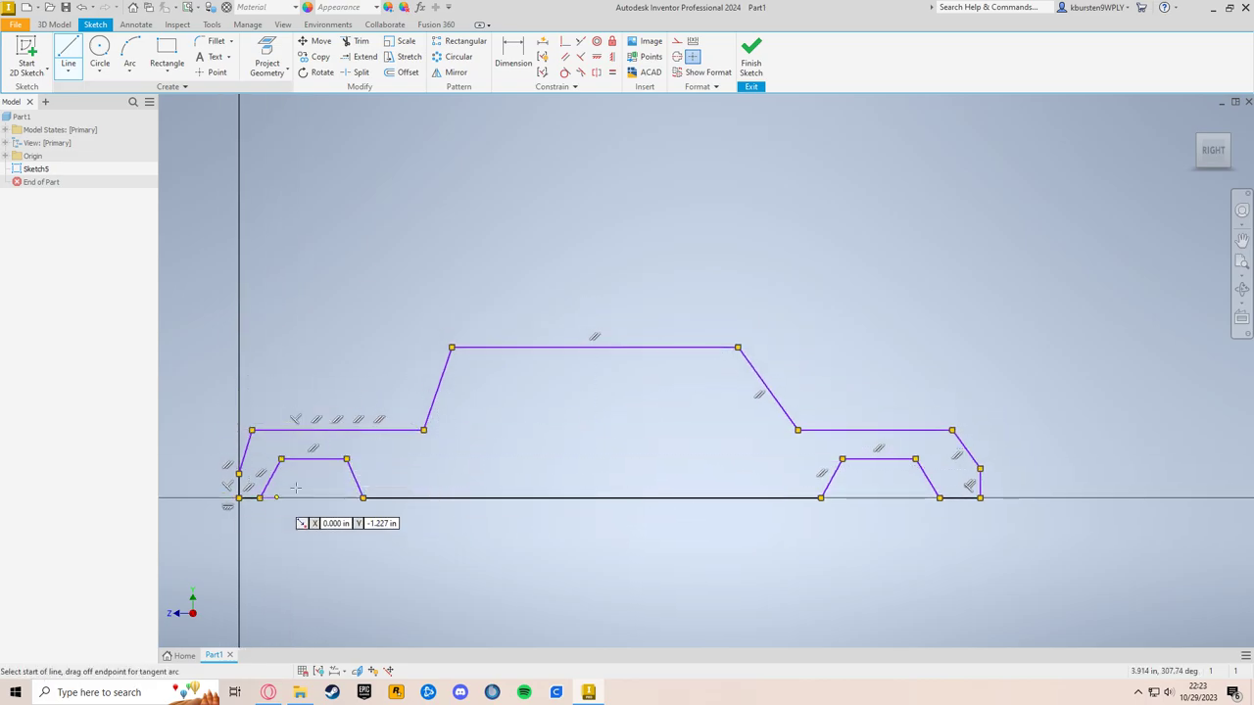
middle_drag(1044, 448, 985, 442)
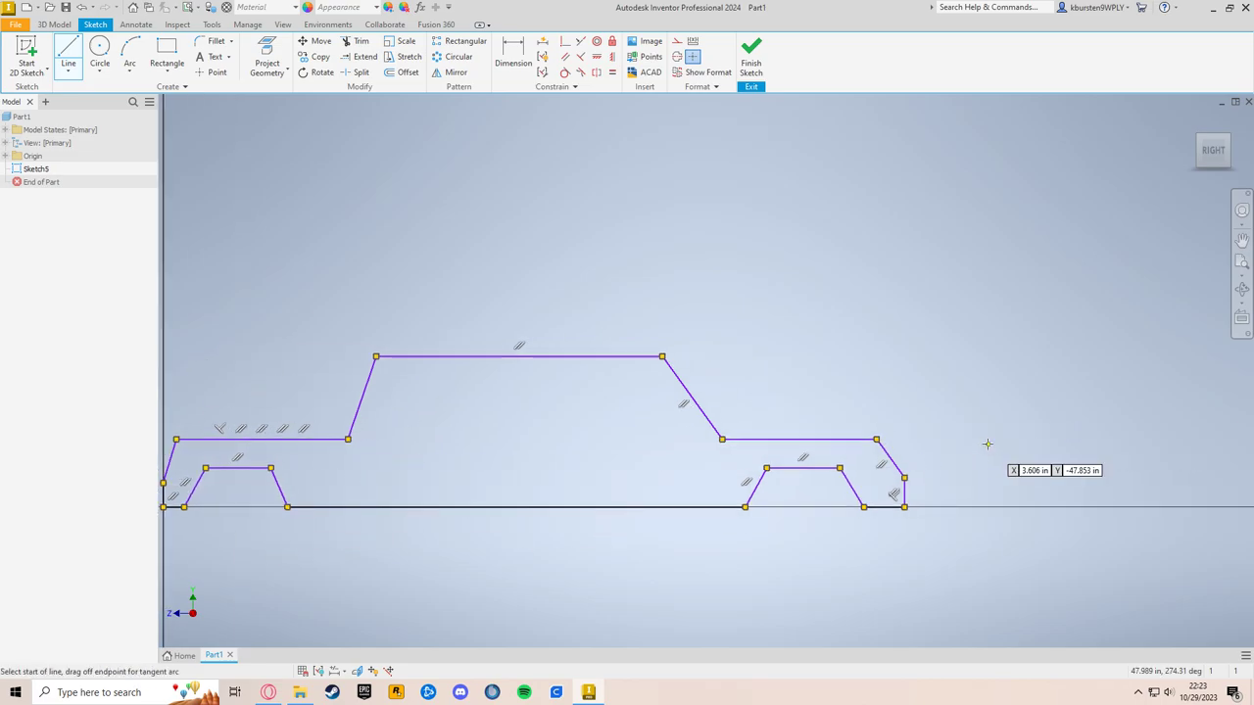
scroll(907, 456, down, 3)
scroll(824, 479, up, 3)
mouse_move(706, 472)
middle_down()
mouse_move(706, 449)
mouse_move(795, 445)
middle_up()
mouse_move(612, 467)
middle_down()
mouse_move(655, 498)
mouse_move(641, 434)
middle_up()
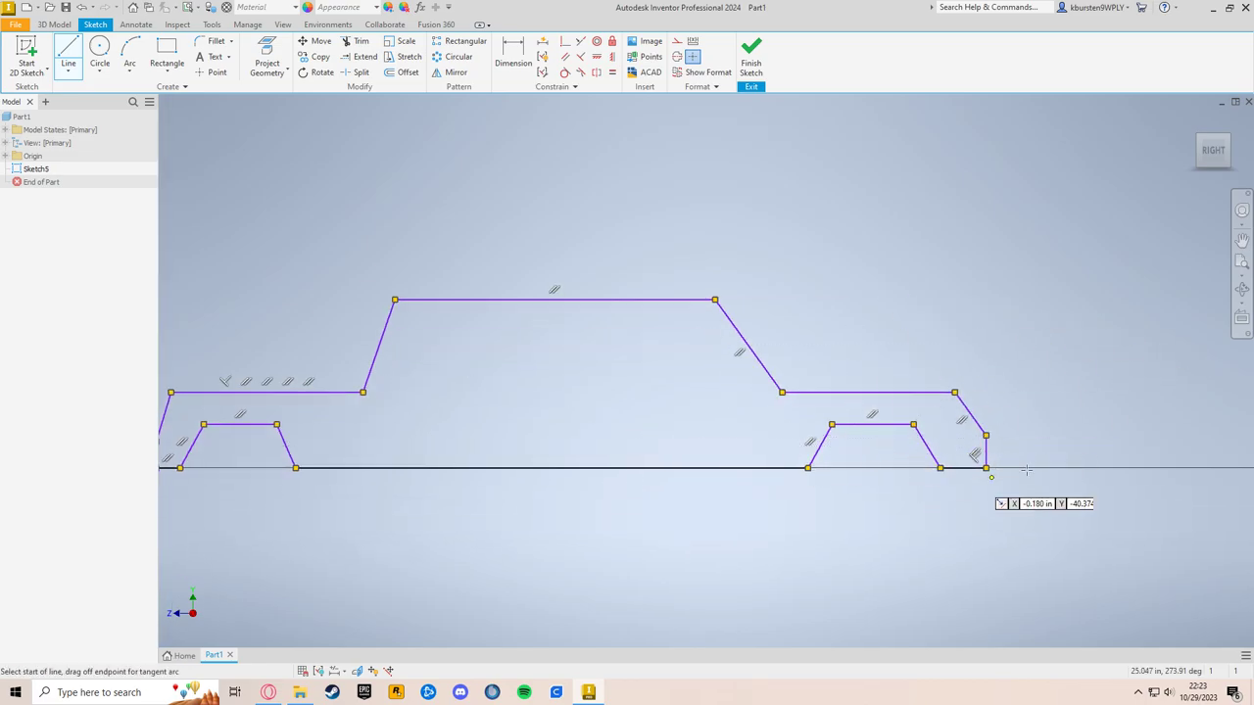
middle_drag(792, 495, 1060, 512)
middle_drag(564, 413, 358, 430)
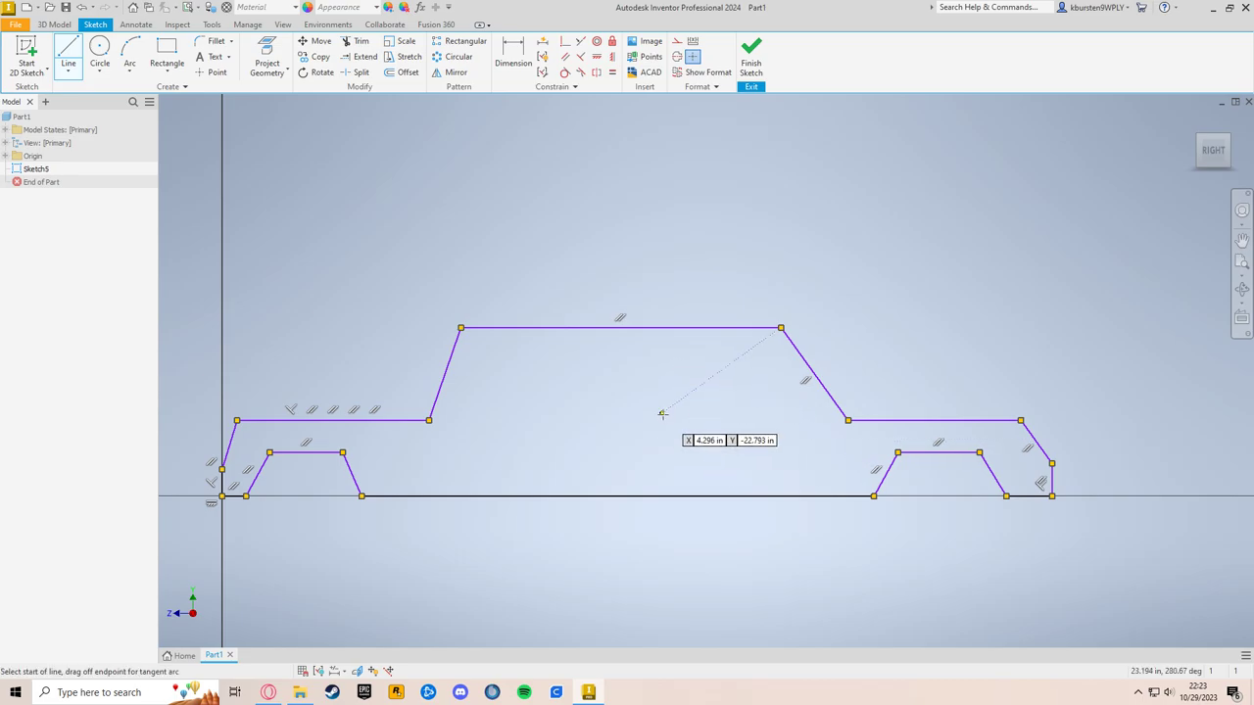
Step: Dimension the vertical end edge farthest from the origin and set its length to 2 in
key(d)
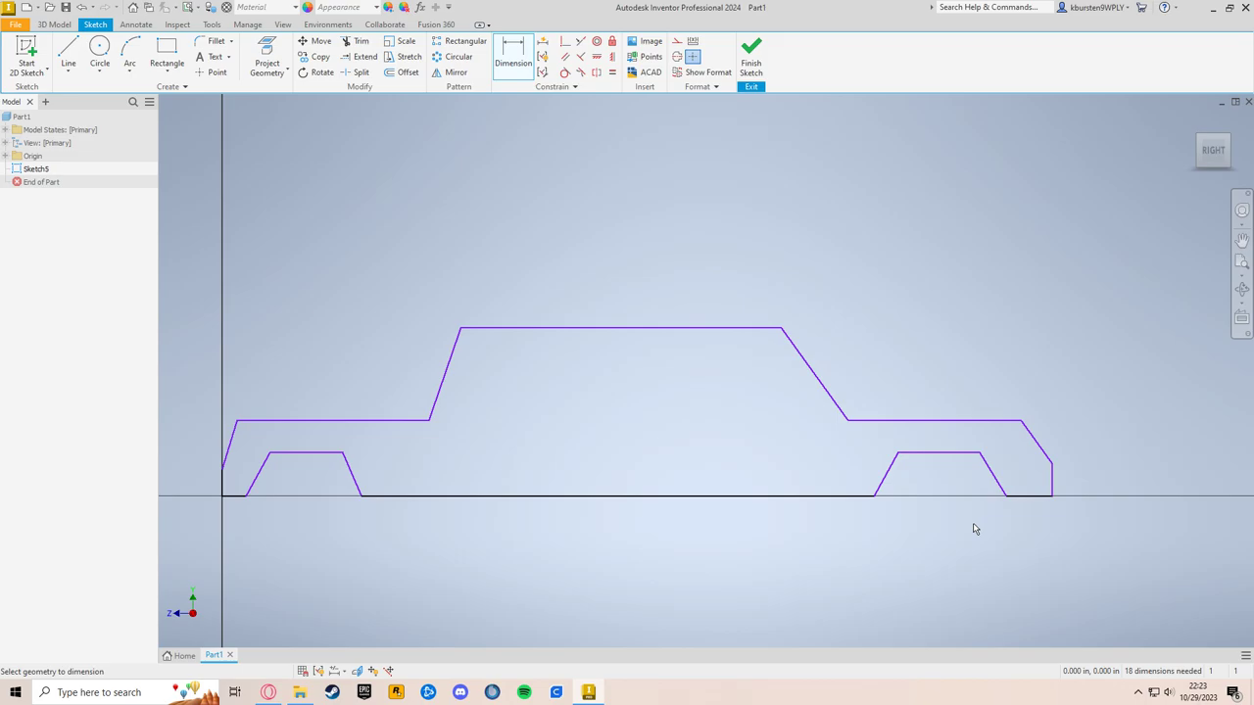
middle_drag(848, 533, 846, 505)
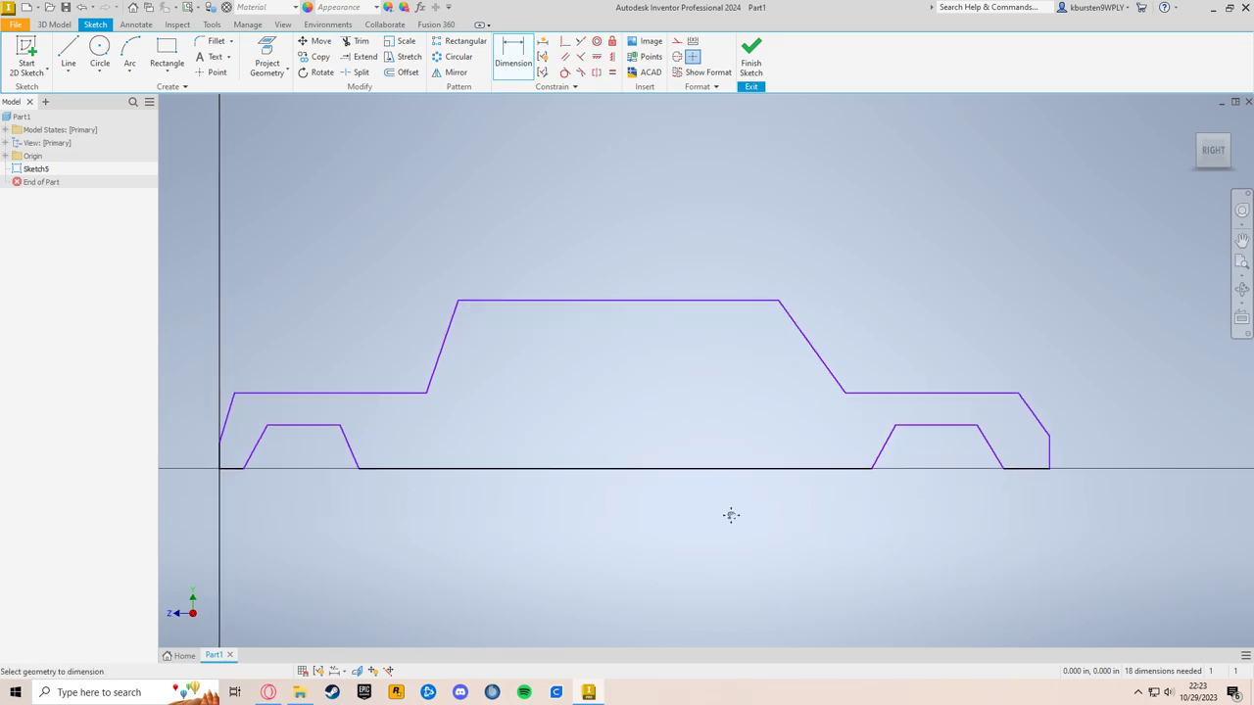
middle_drag(756, 500, 741, 518)
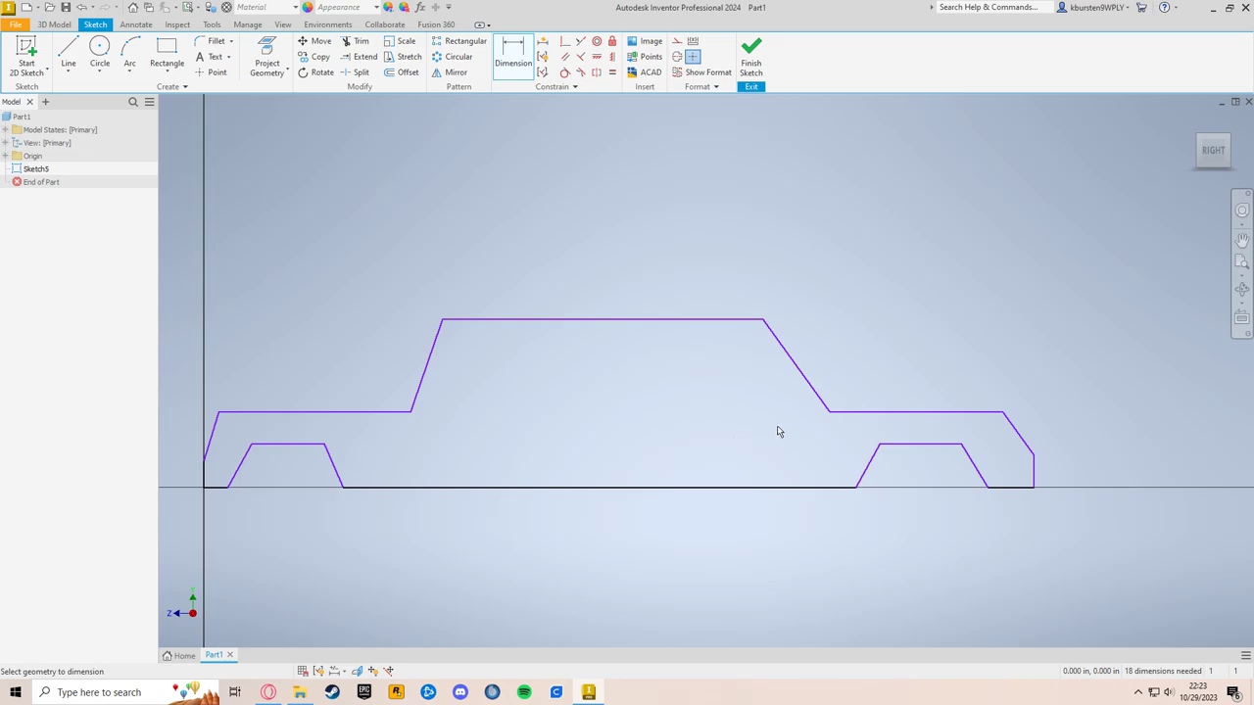
middle_drag(779, 431, 828, 430)
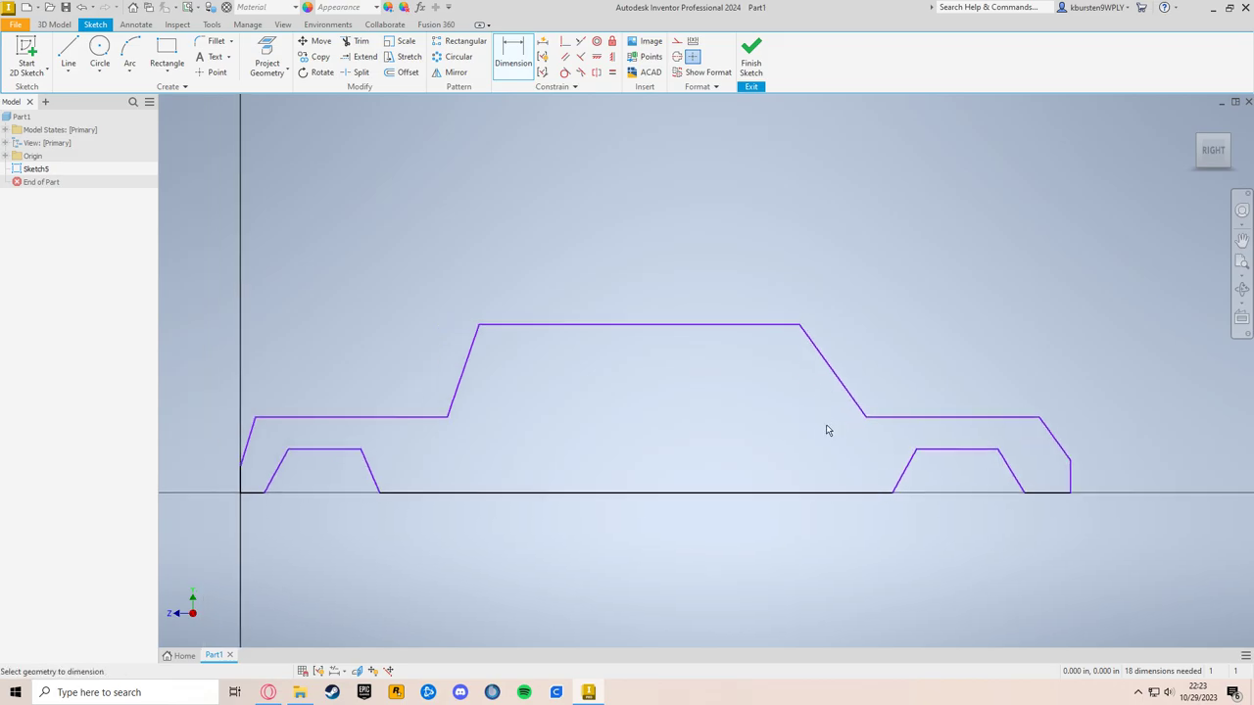
middle_drag(826, 429, 921, 400)
mouse_move(804, 420)
middle_down()
mouse_move(691, 420)
mouse_move(621, 397)
middle_up()
scroll(1111, 398, up, 3)
middle_drag(860, 435, 921, 422)
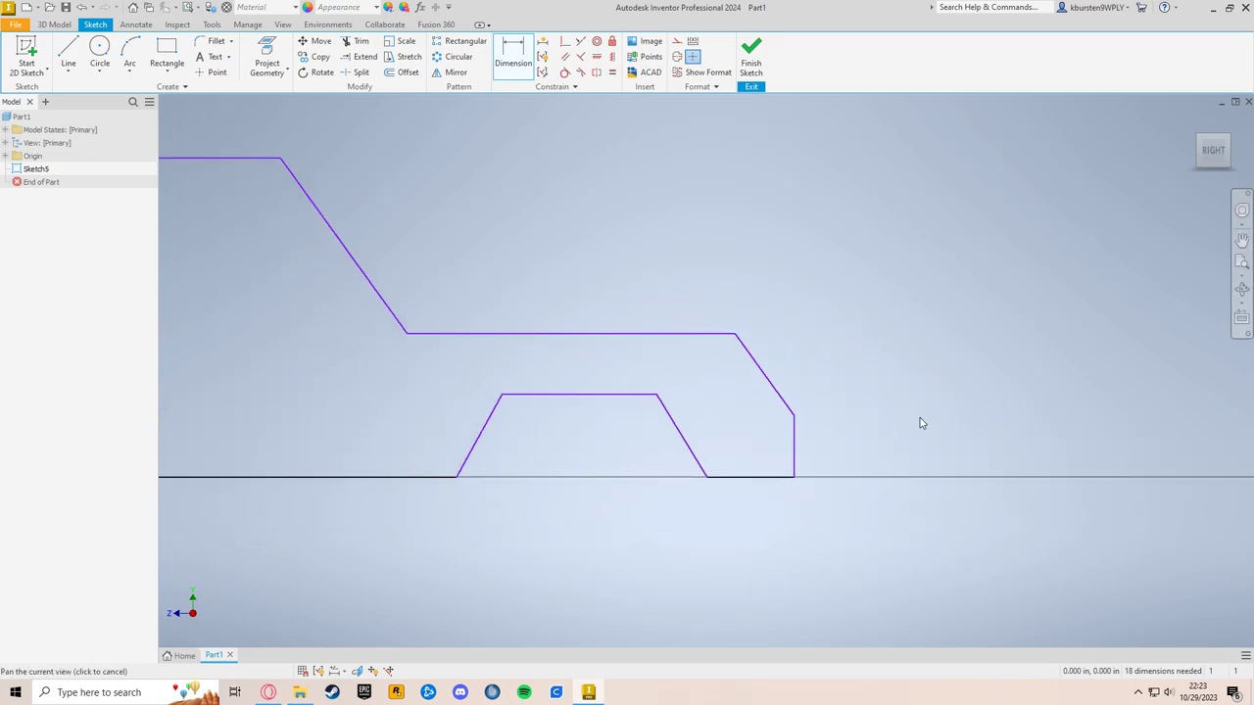
click(794, 433)
click(823, 436)
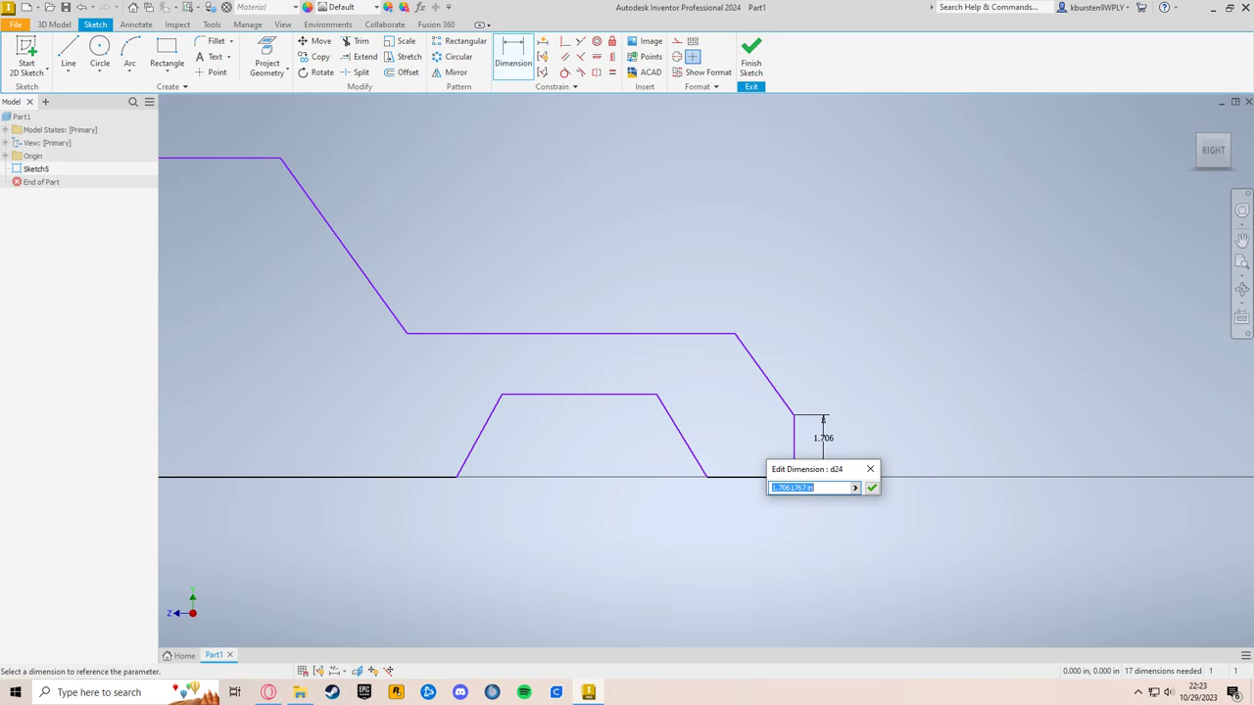
text(2)
key(Return)
scroll(881, 460, down, 5)
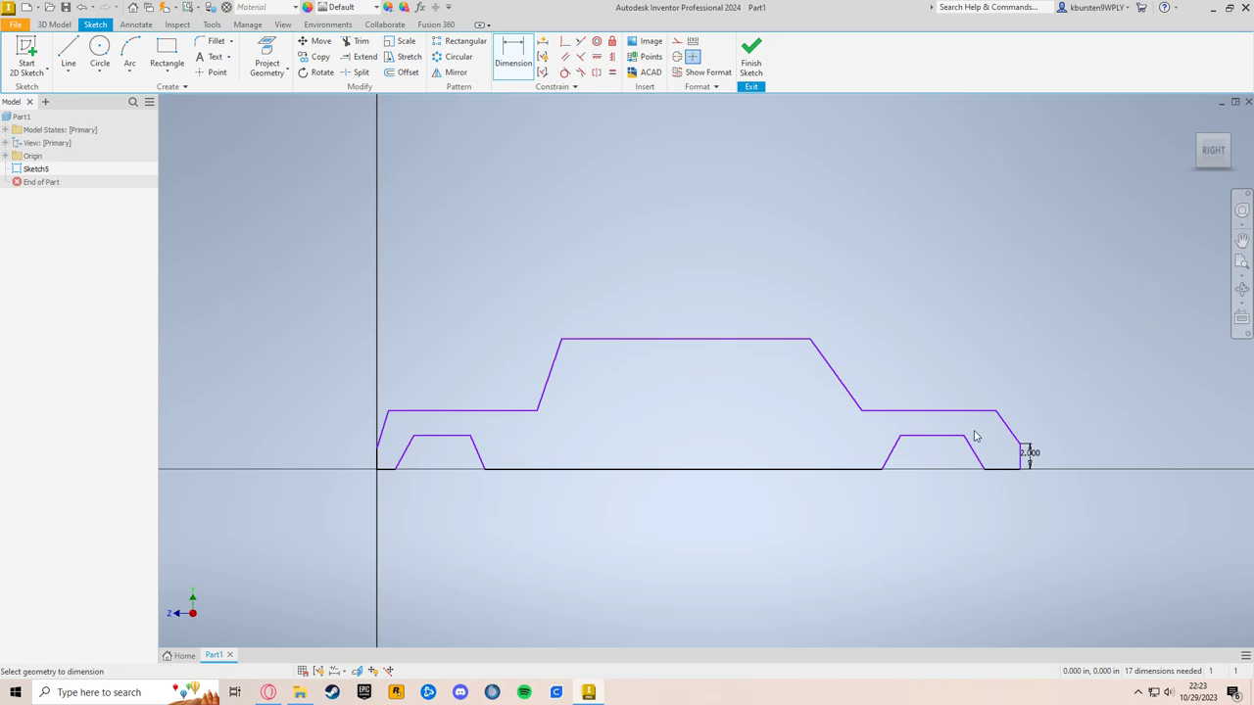
scroll(980, 435, up, 3)
scroll(892, 433, up, 3)
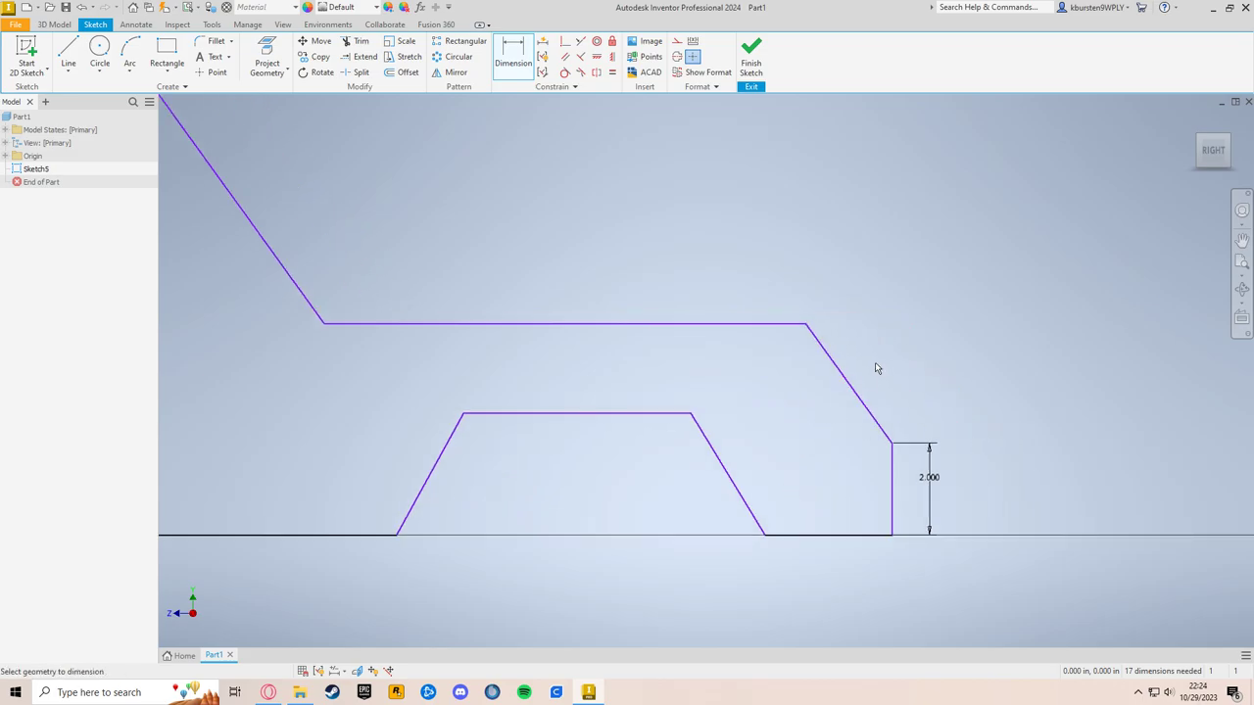
click(857, 403)
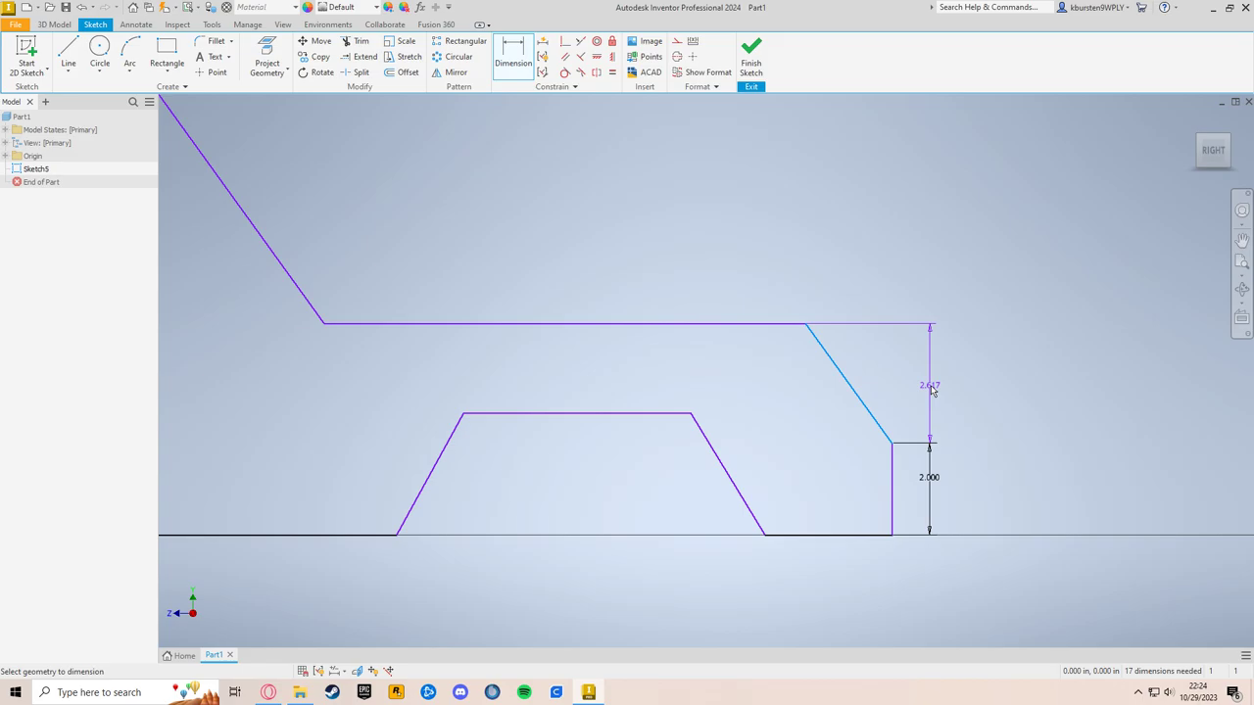
key(Escape)
click(862, 401)
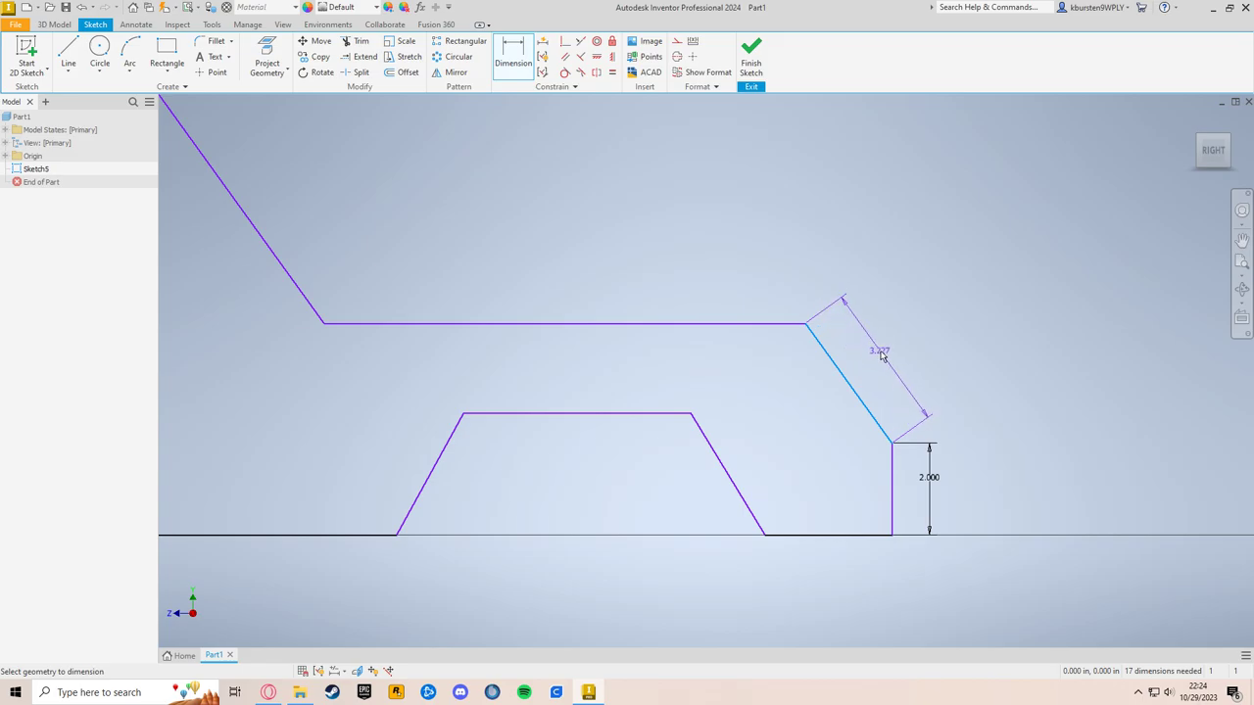
key(Escape)
key(Escape)
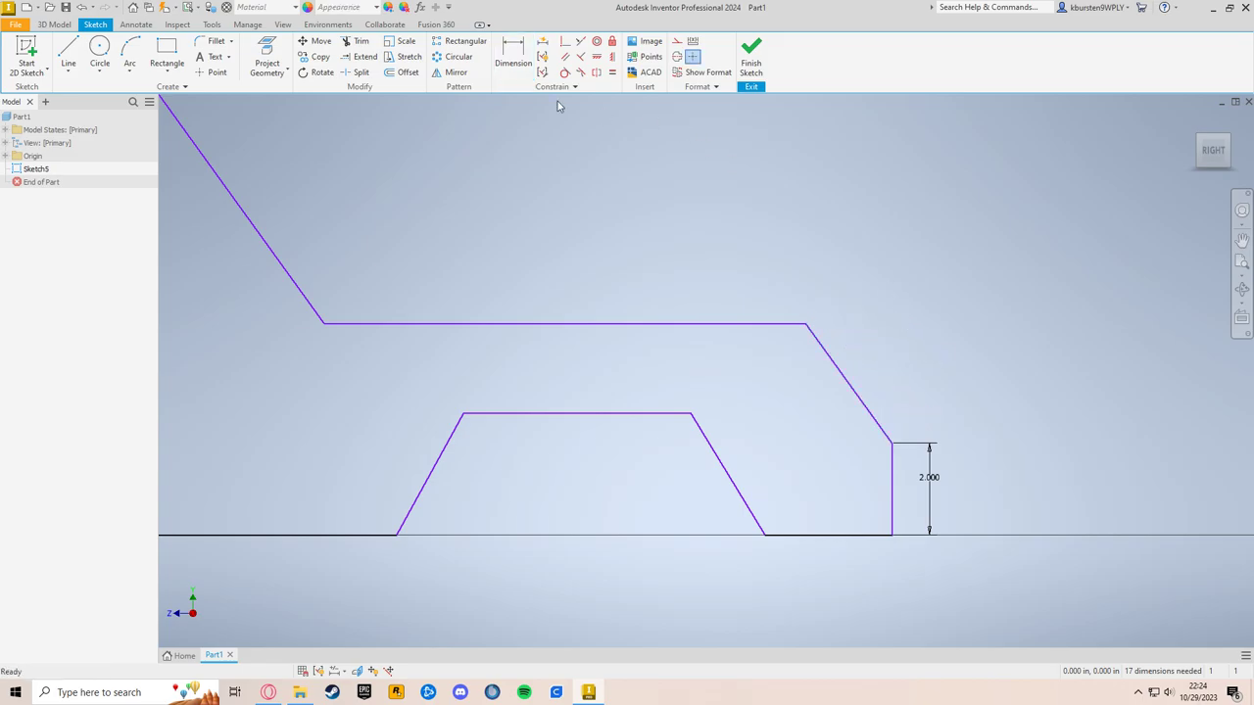
Step: Dimension the vertical height of the short slanted edge farthest from the origin and set it to 2.75 in
click(513, 62)
click(841, 373)
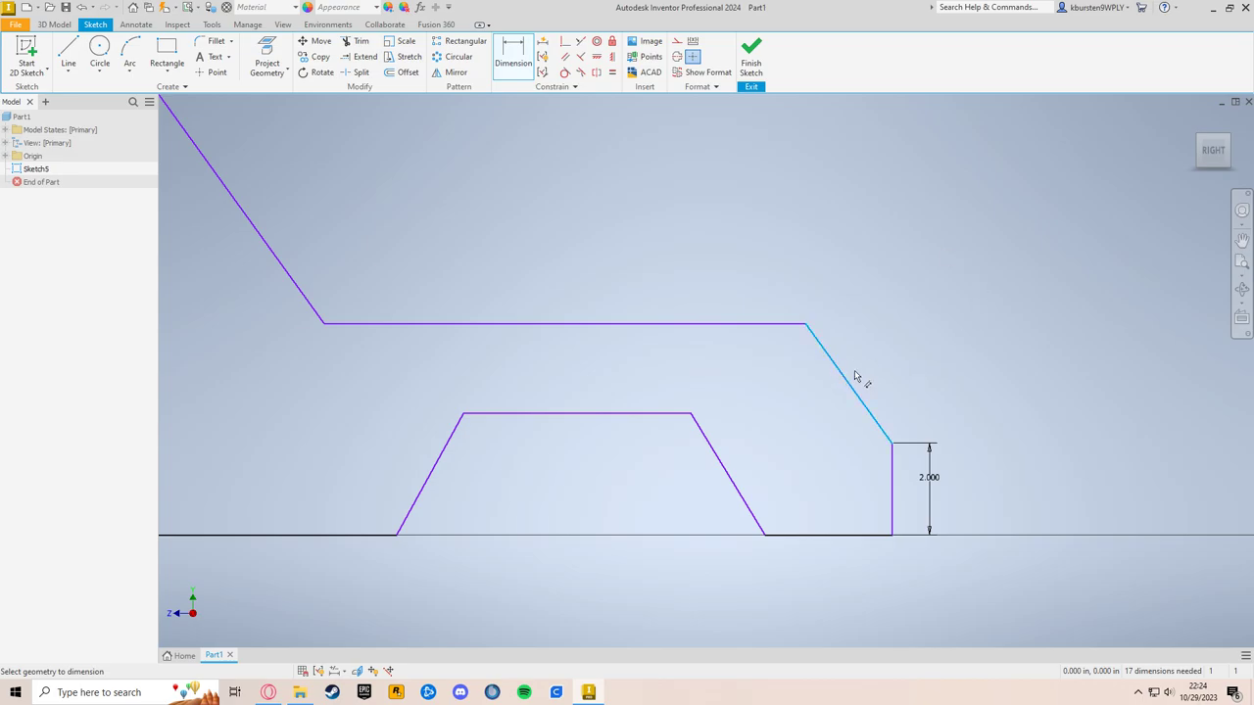
click(926, 385)
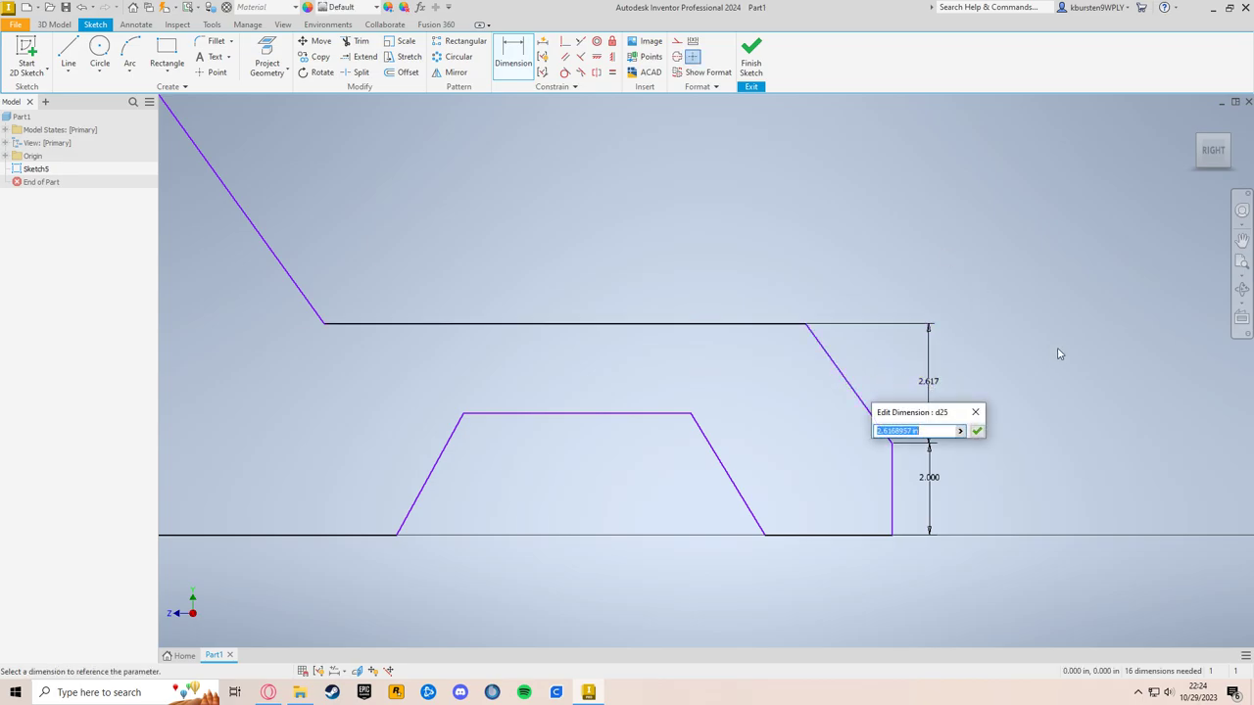
text(2.)
text(5)
key(Return)
Step: Dimension the horizontal deck at the end away from the origin and set its length to 10 in
middle_drag(582, 330, 702, 372)
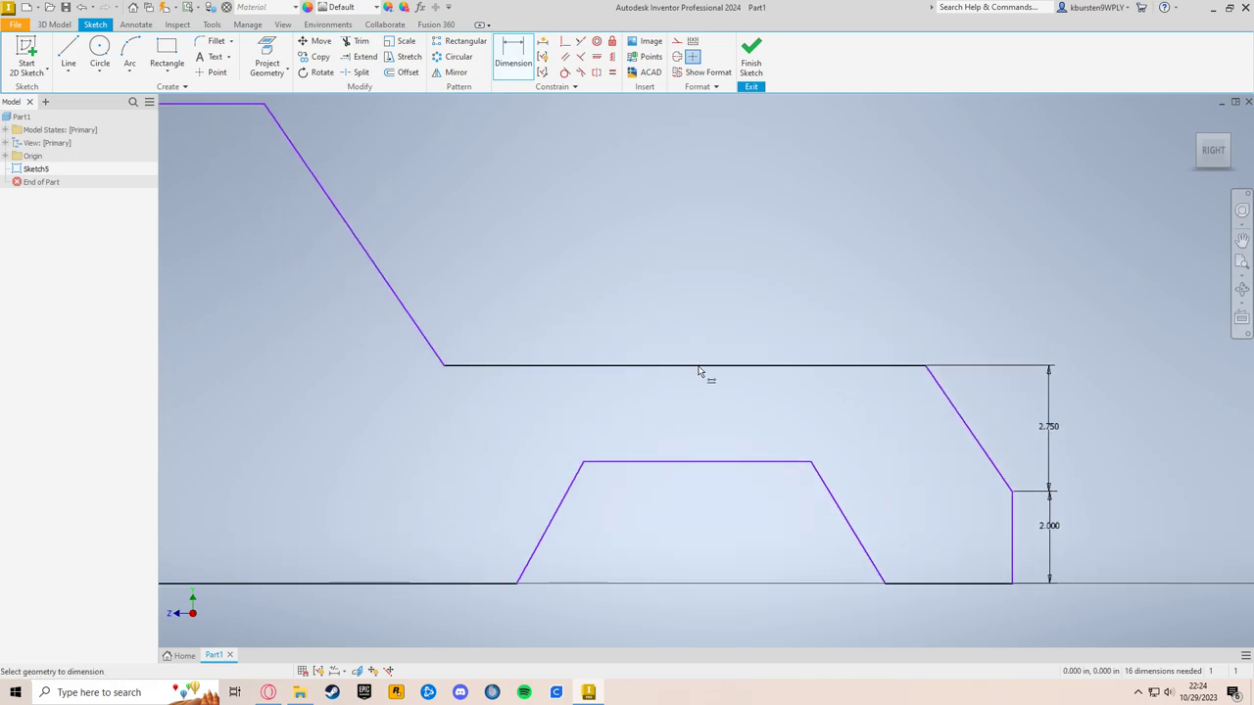
click(777, 366)
click(779, 342)
text(10)
key(Return)
Step: Dimension the vertical height of the slanted cabin edge farthest from the origin and set it to 5.75 in
middle_drag(410, 252, 695, 375)
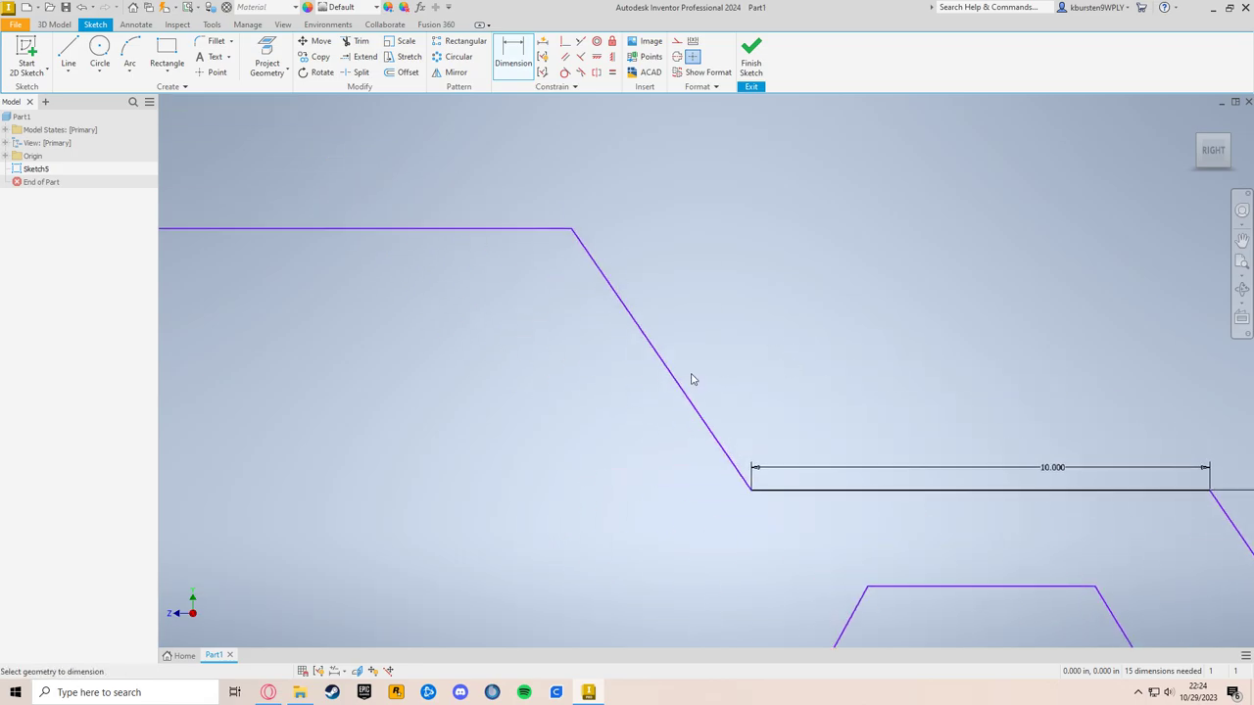
click(680, 382)
click(772, 364)
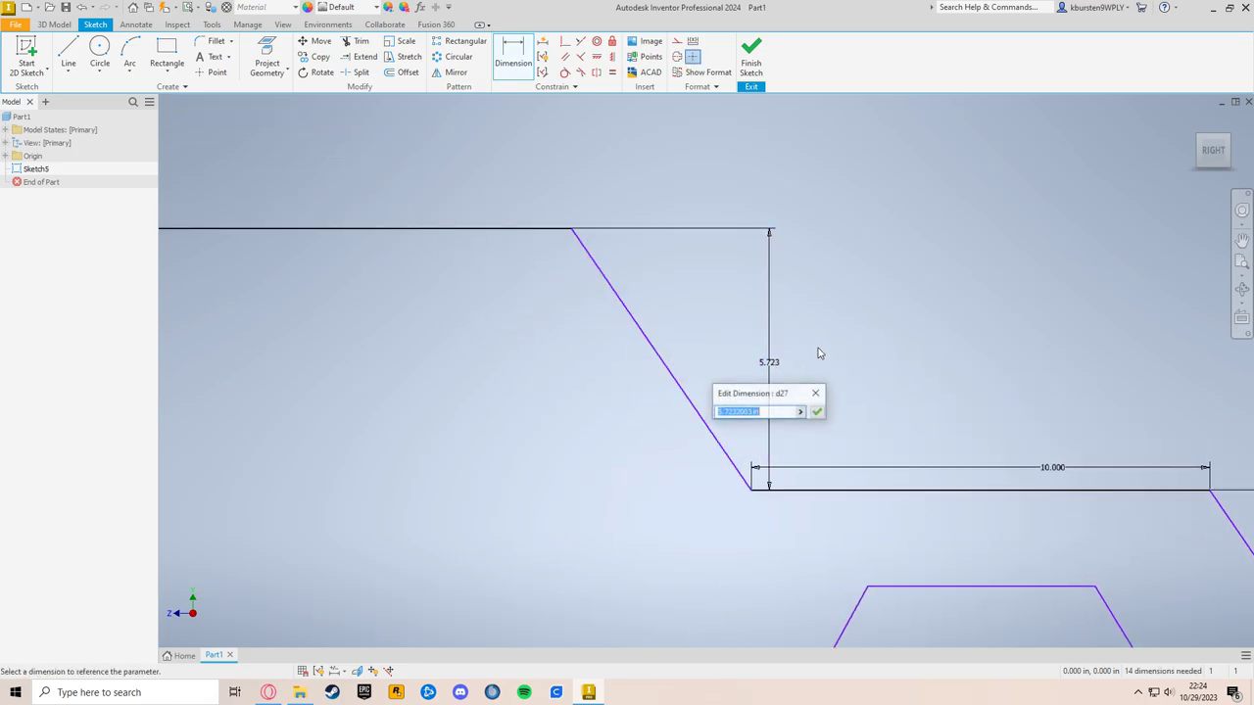
text(5.)
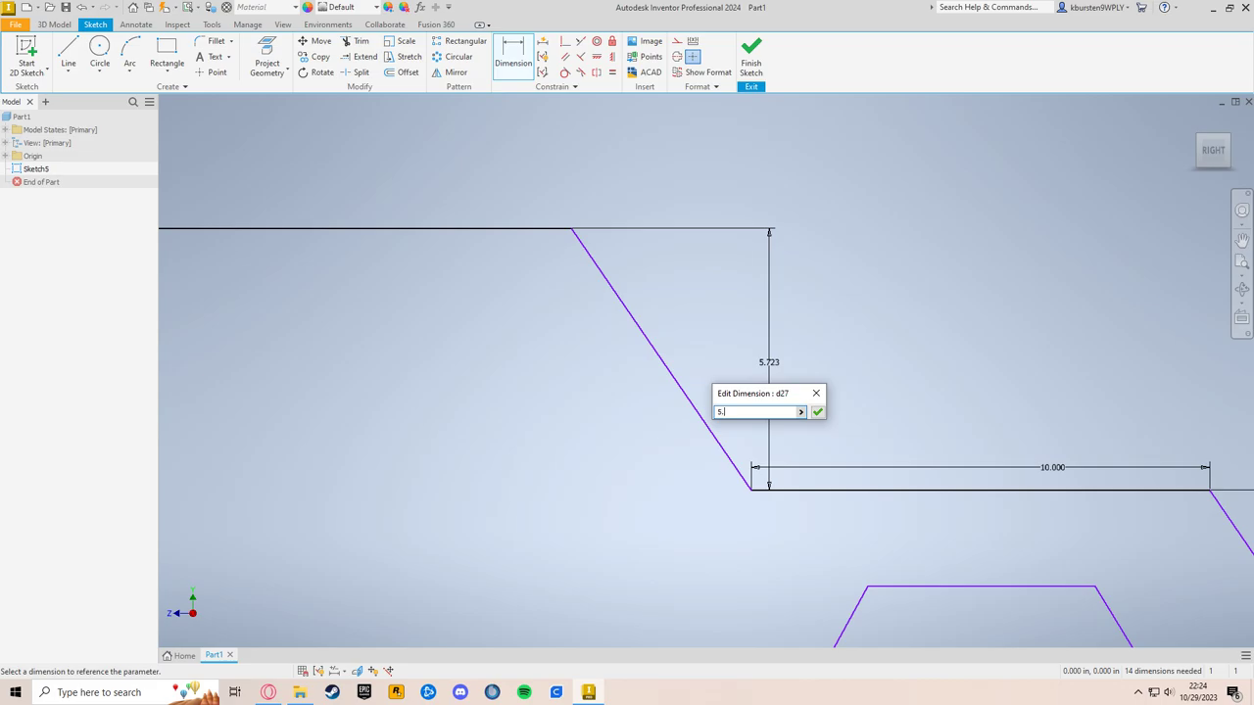
text(75)
key(Return)
Step: Dimension the horizontal roof edge and set its length to 20 in
middle_drag(907, 316, 1021, 316)
scroll(1021, 316, up, 2)
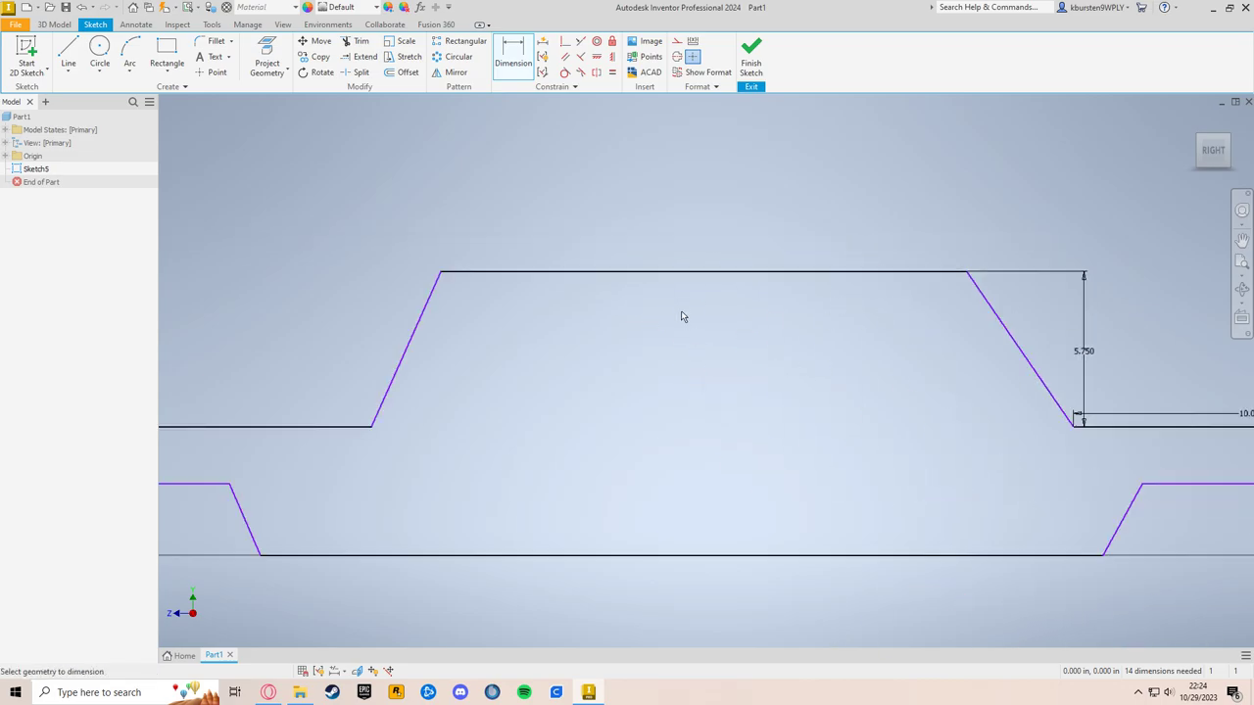
click(684, 274)
click(744, 252)
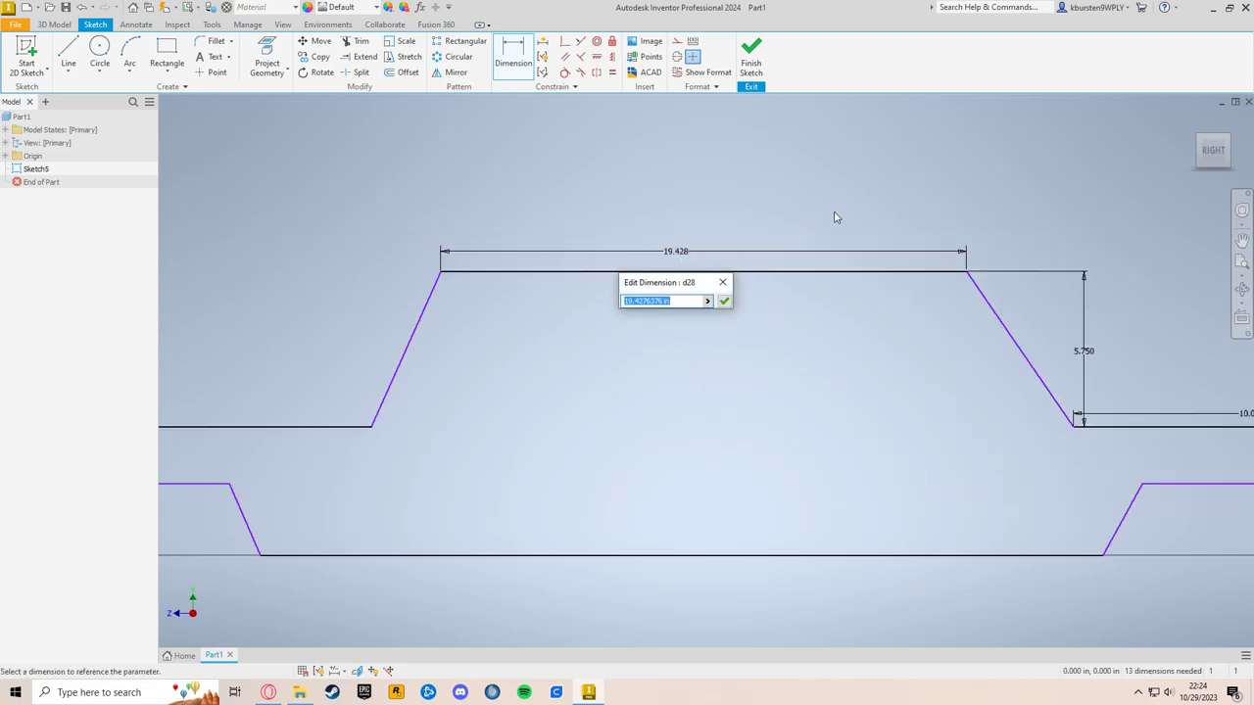
text(20)
key(Return)
Step: Try to dimension the slanted cabin edge nearer the origin, cancelling the driven dimension
middle_drag(467, 428, 708, 414)
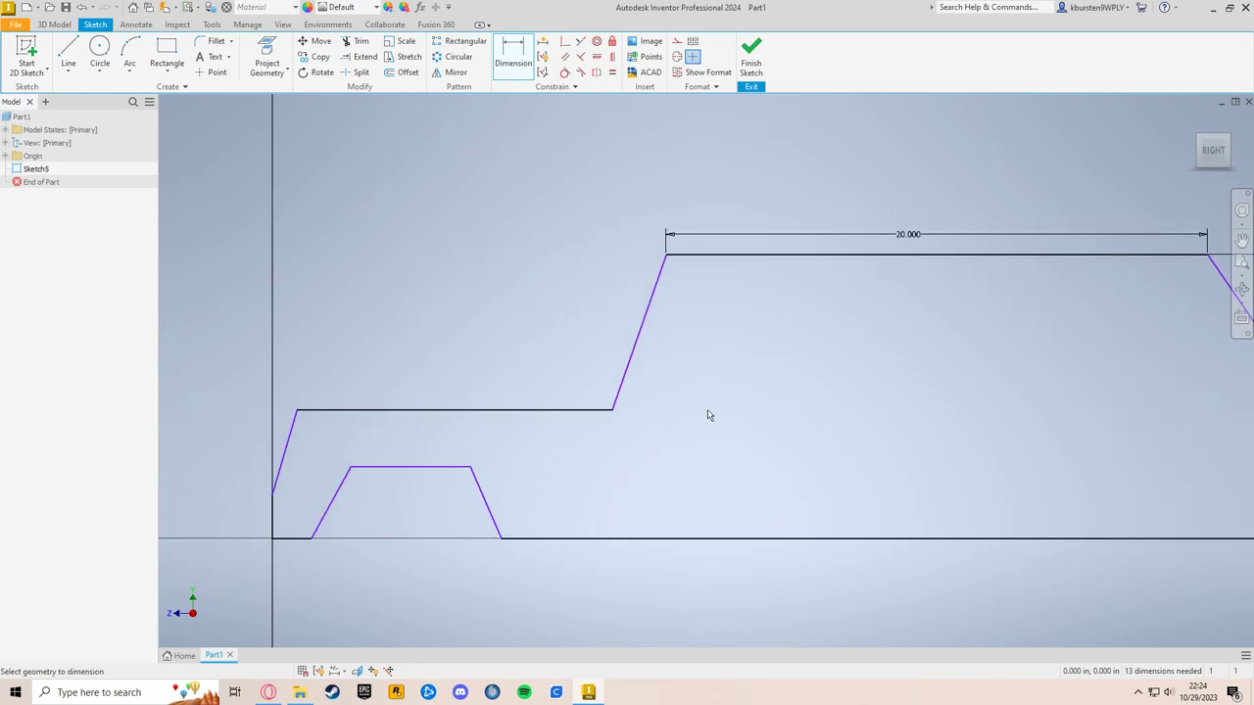
click(631, 362)
click(597, 353)
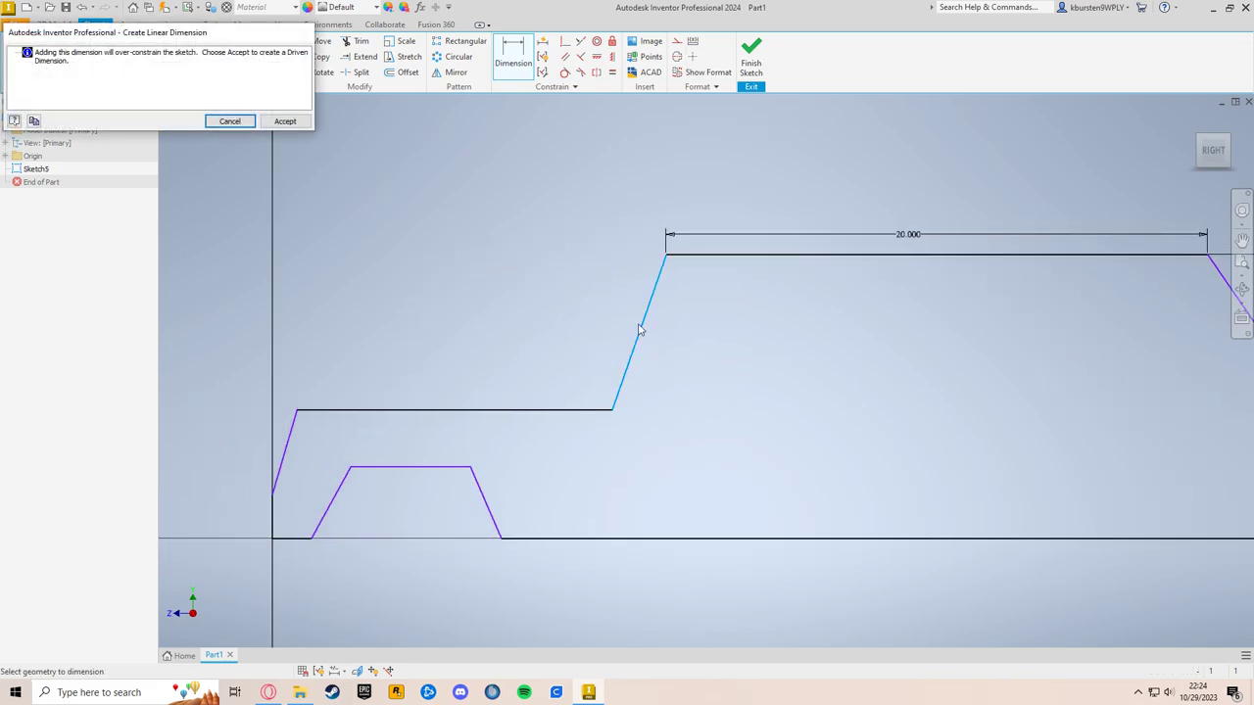
click(229, 122)
middle_drag(1184, 398, 973, 388)
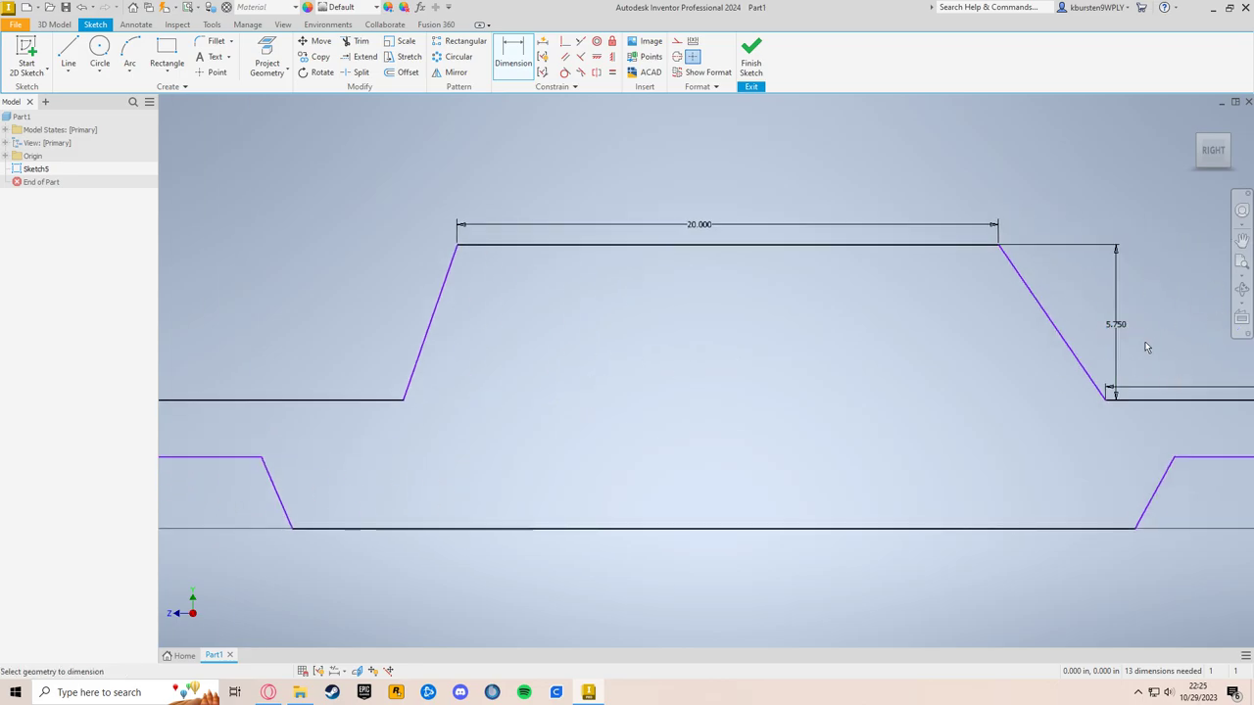
middle_drag(1127, 335, 1115, 338)
Step: Dimension the horizontal deck nearer the origin and set its length to 11.5 in
middle_drag(761, 378, 1007, 380)
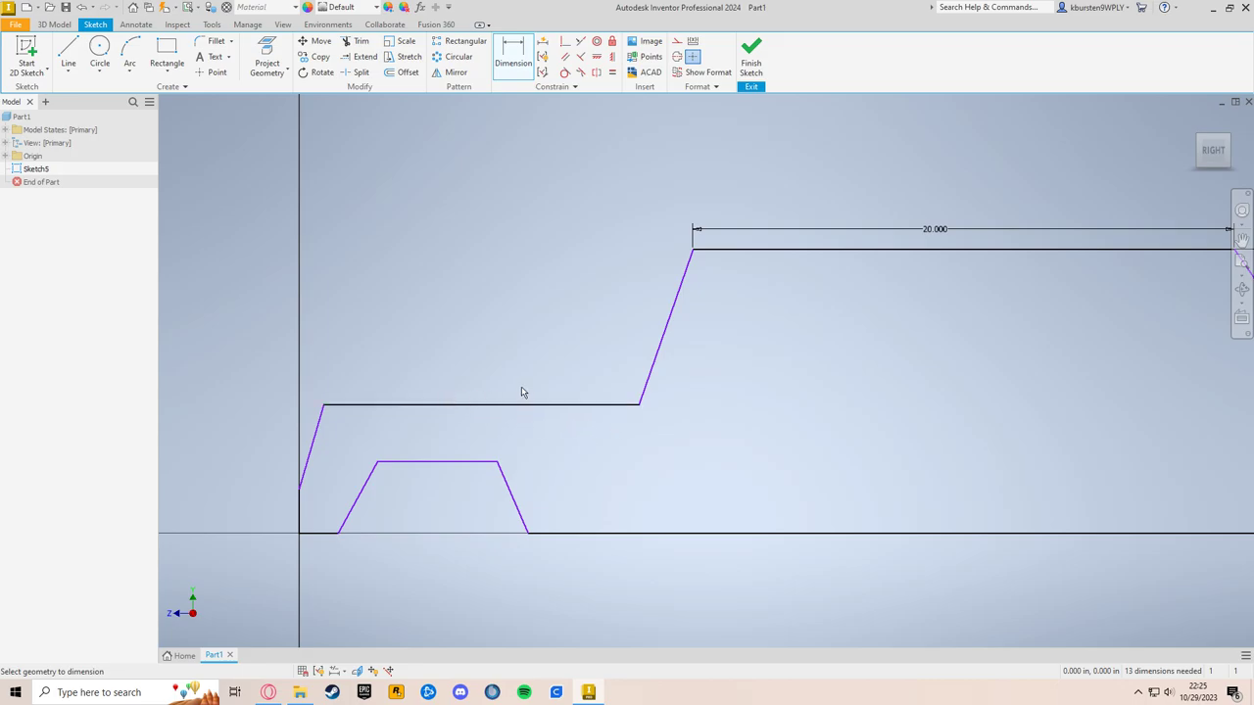
click(554, 404)
click(555, 378)
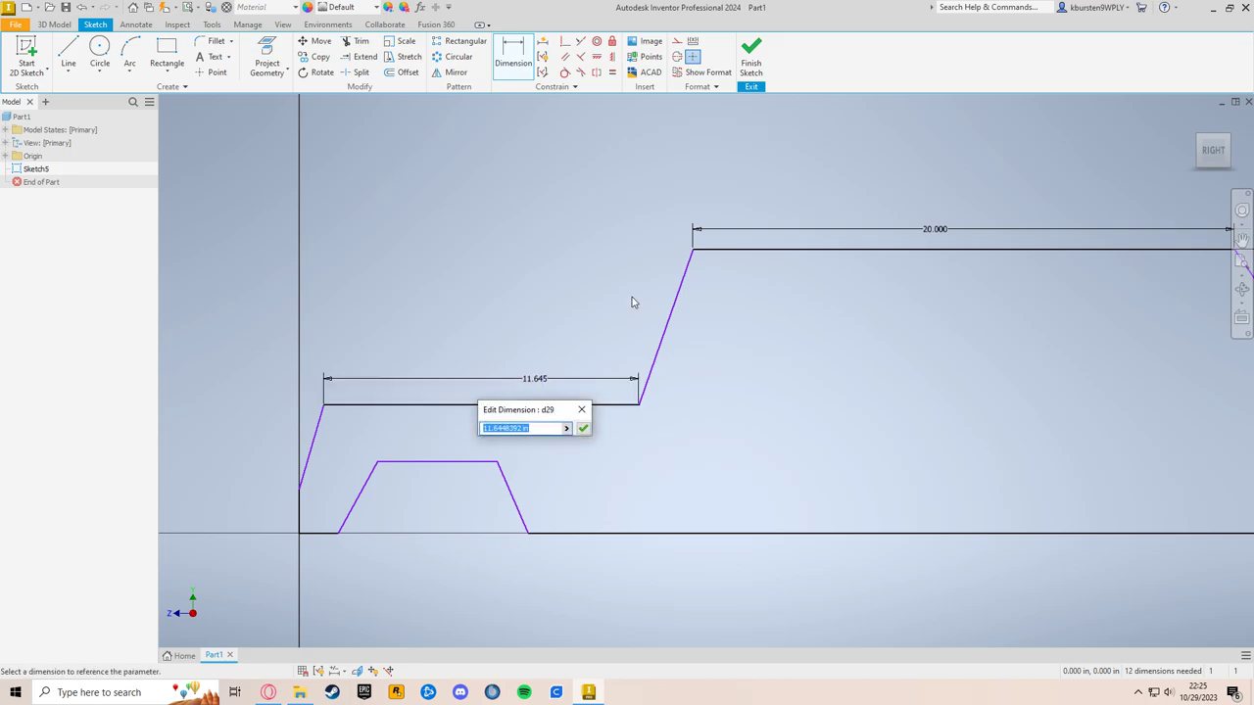
text(11.56)
key(Return)
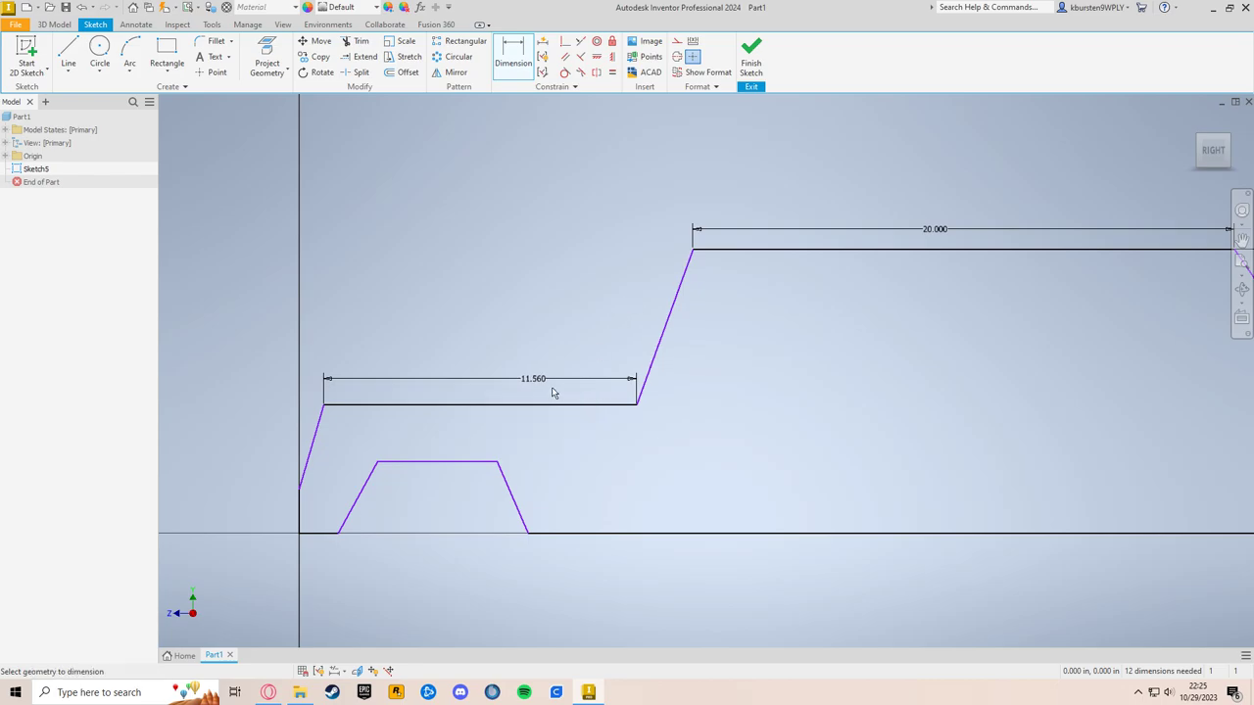
click(547, 382)
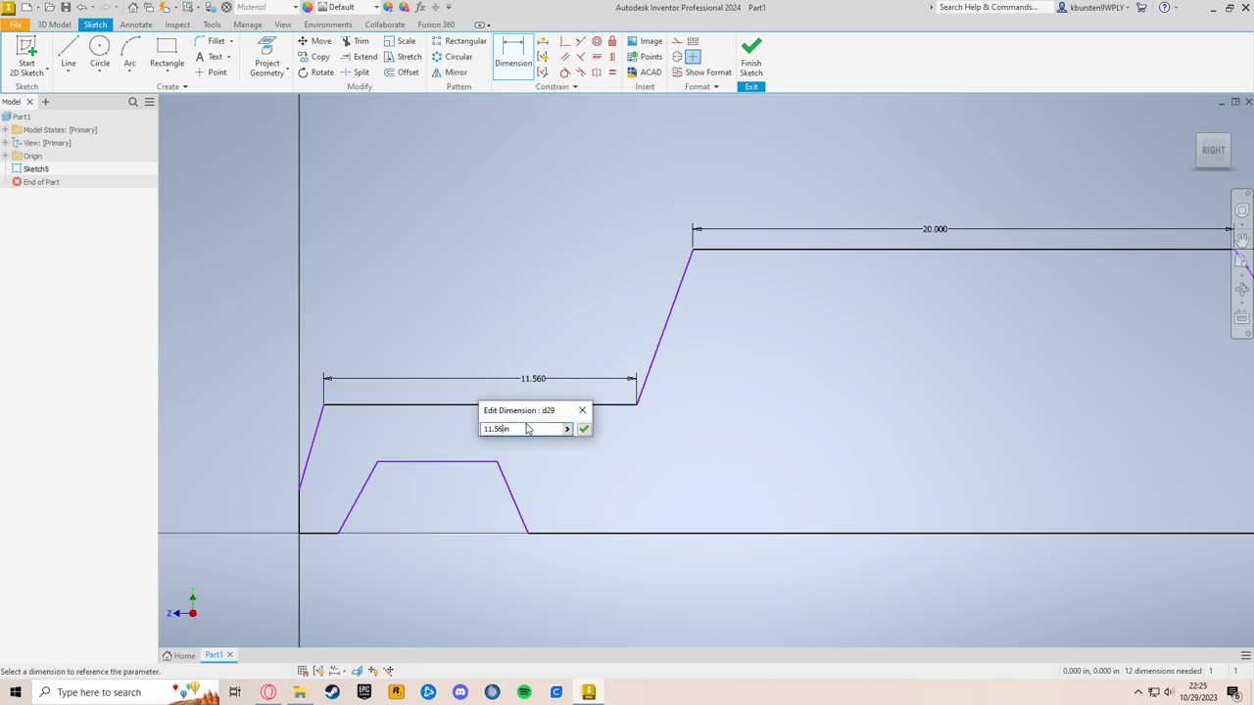
key(Return)
Step: Dimension the vertical height of the short slanted edge near the origin and set it to 3 in
middle_drag(554, 414, 719, 367)
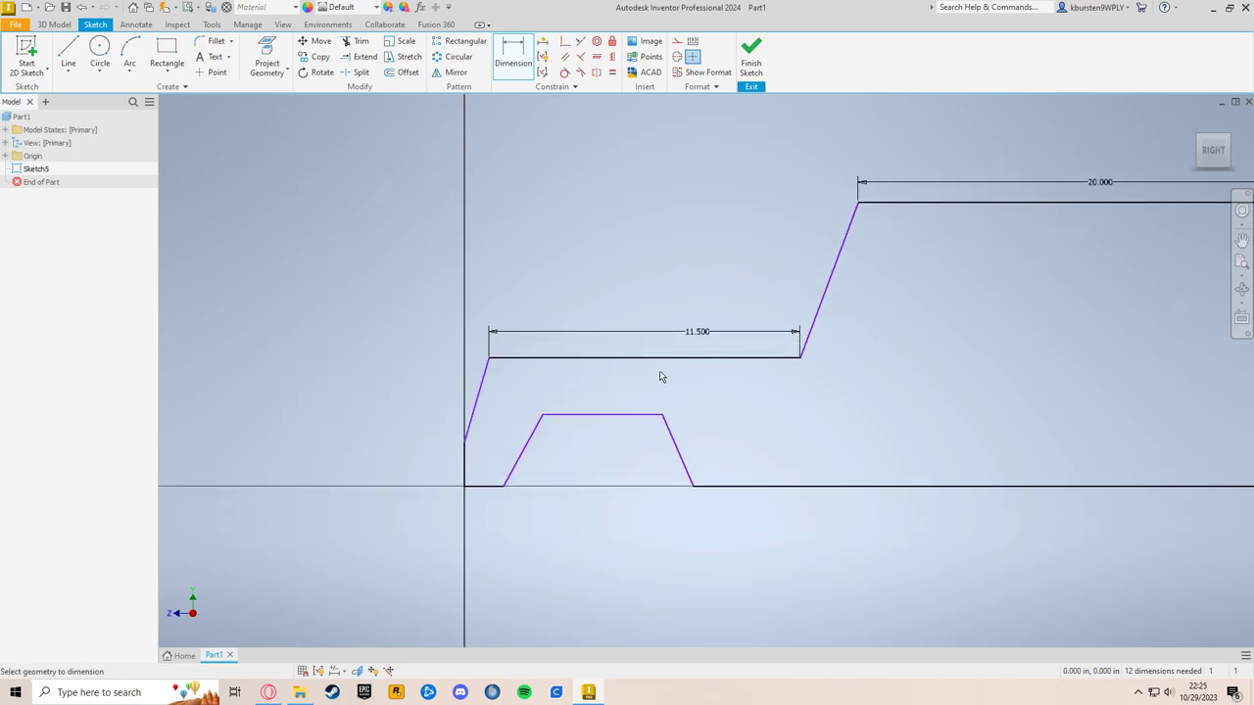
click(476, 403)
click(444, 393)
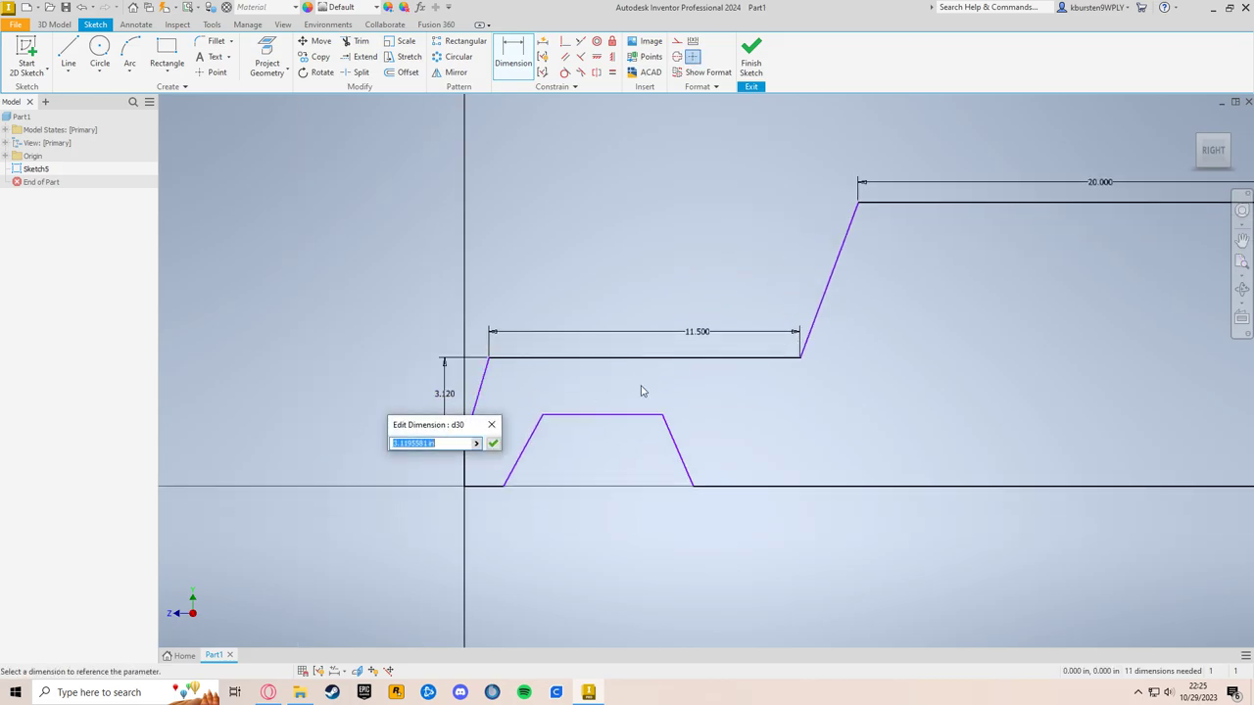
text(3)
key(Return)
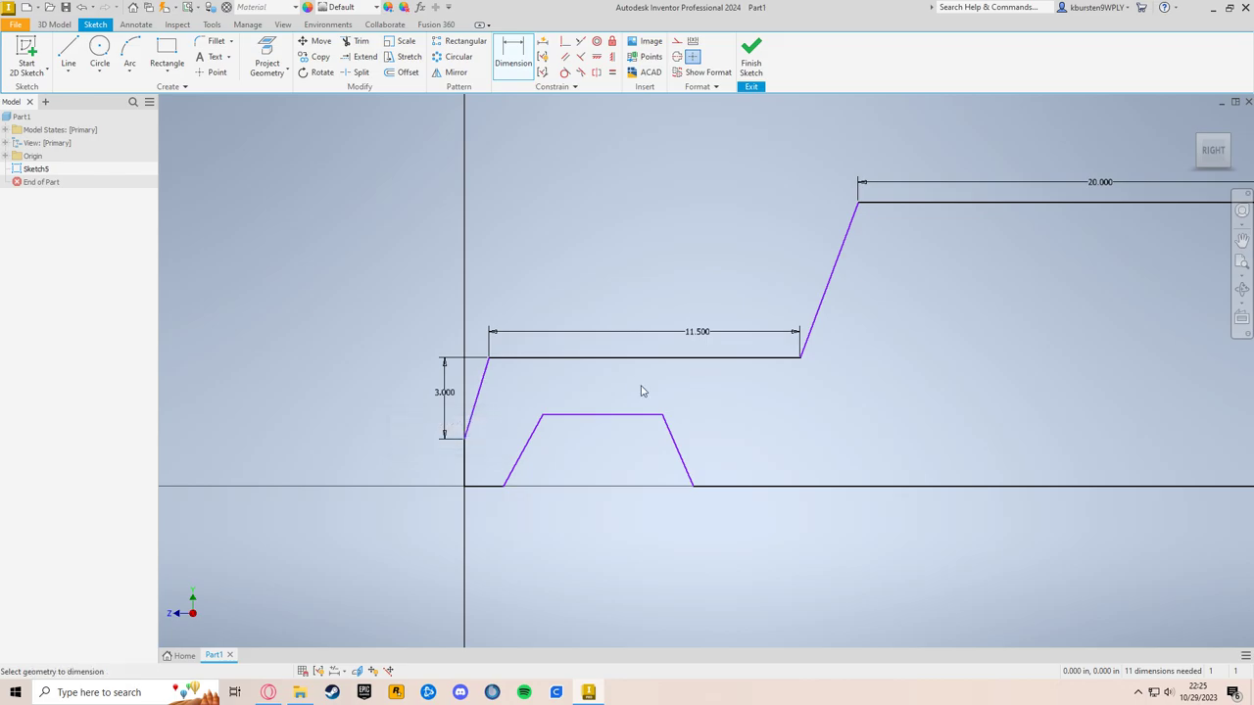
Step: Try to dimension the vertical end edge at the origin, cancelling the driven dimension
click(464, 470)
click(446, 469)
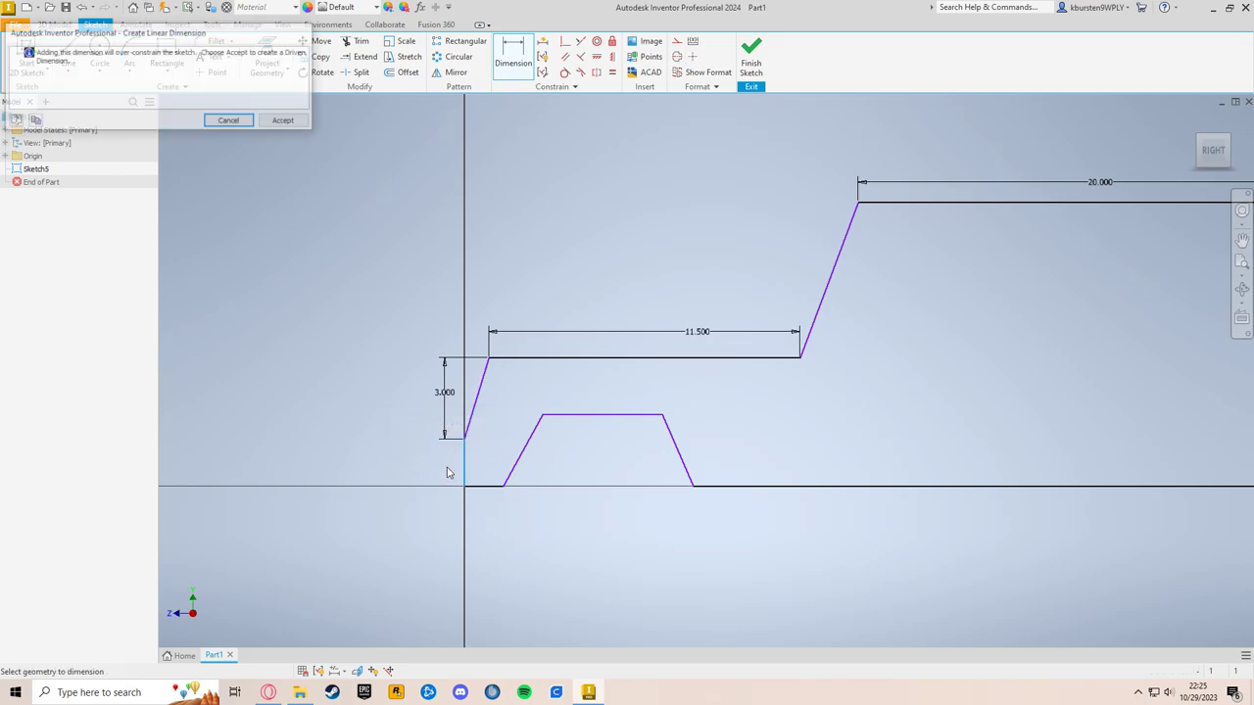
click(242, 124)
Step: Dimension the short bottom edge between the origin and the nearest wheel arch and set it to 1.5 in
scroll(579, 426, up, 3)
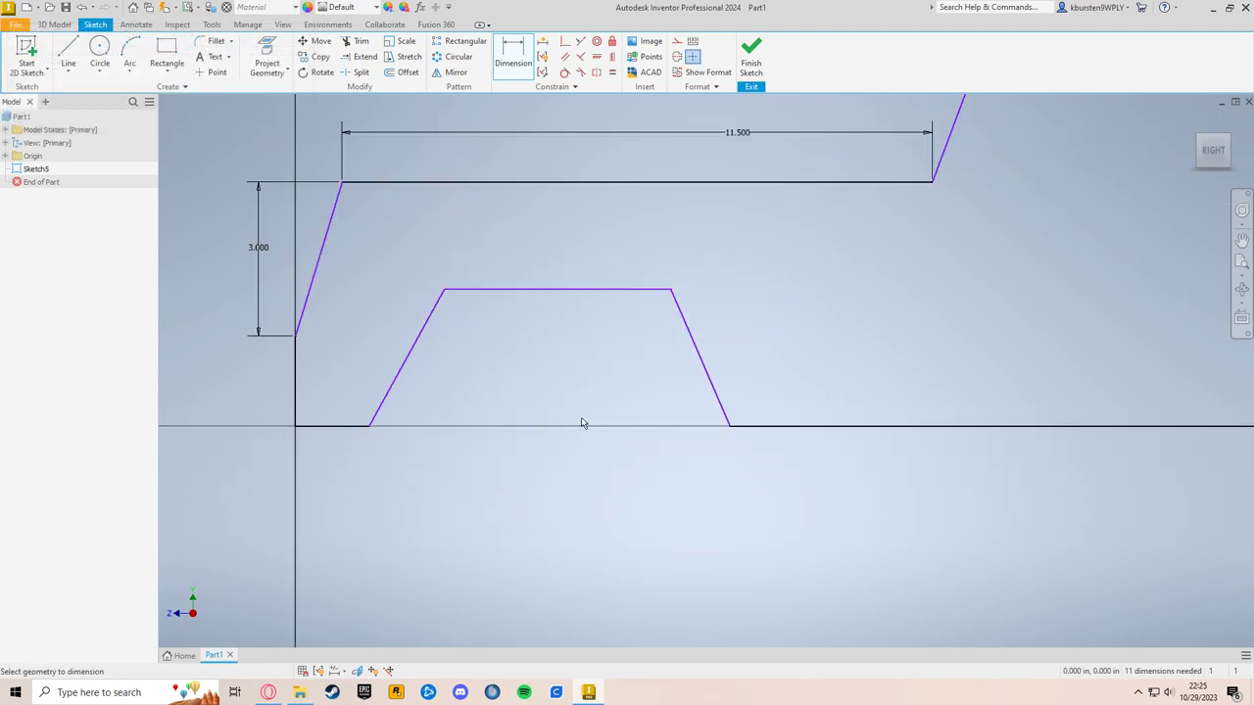
click(349, 428)
click(338, 452)
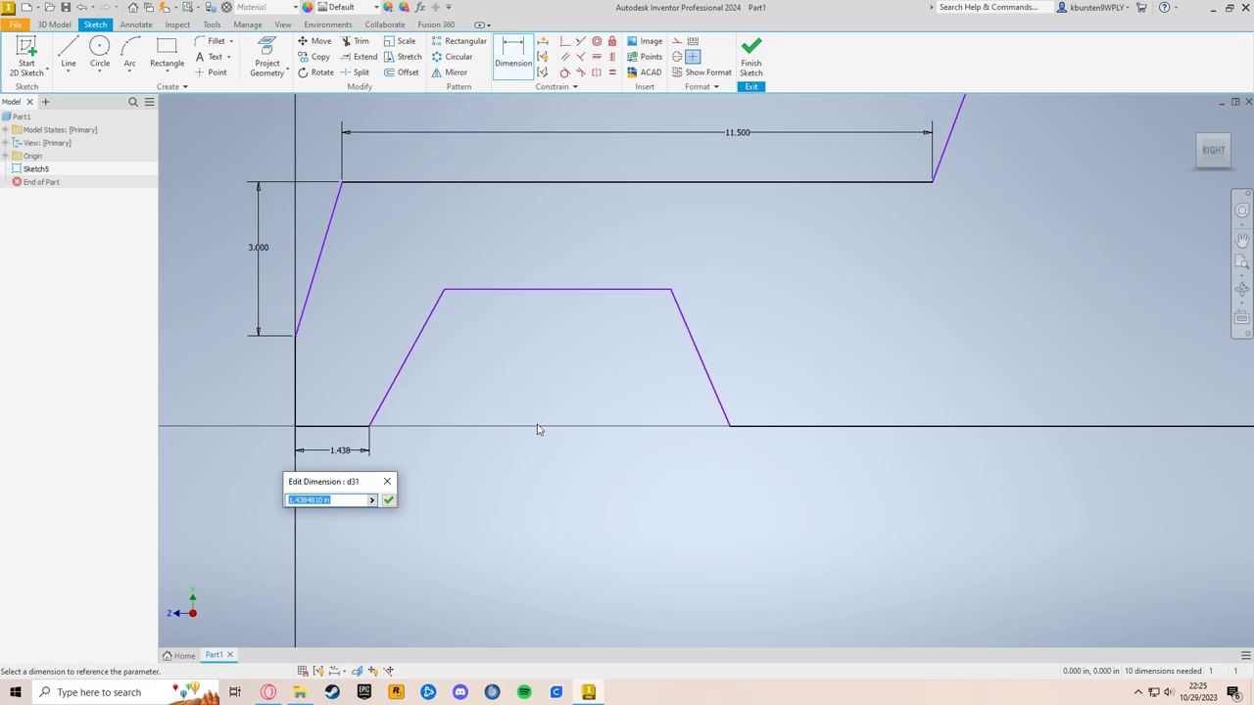
text(1.5)
key(Return)
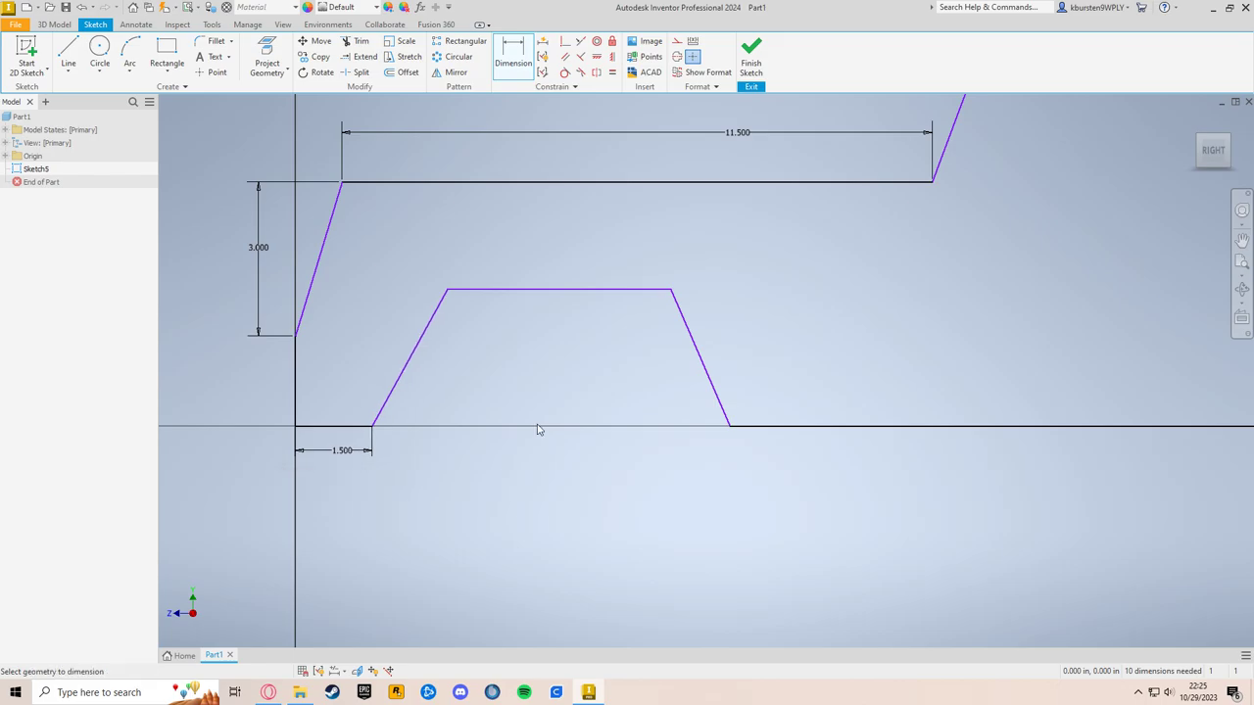
Step: Dimension the wheel arch near the origin with a vertical height of 2.5 in and a top edge of 4 in
click(428, 334)
click(358, 364)
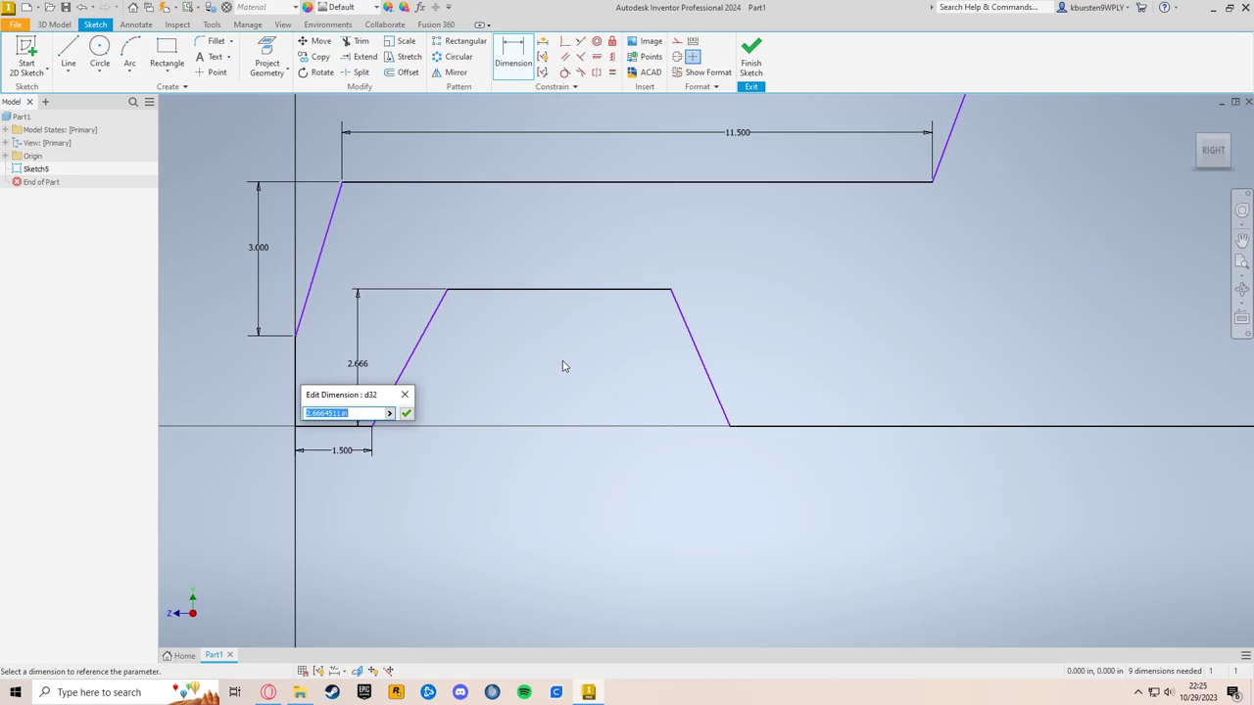
text(2.5)
key(Return)
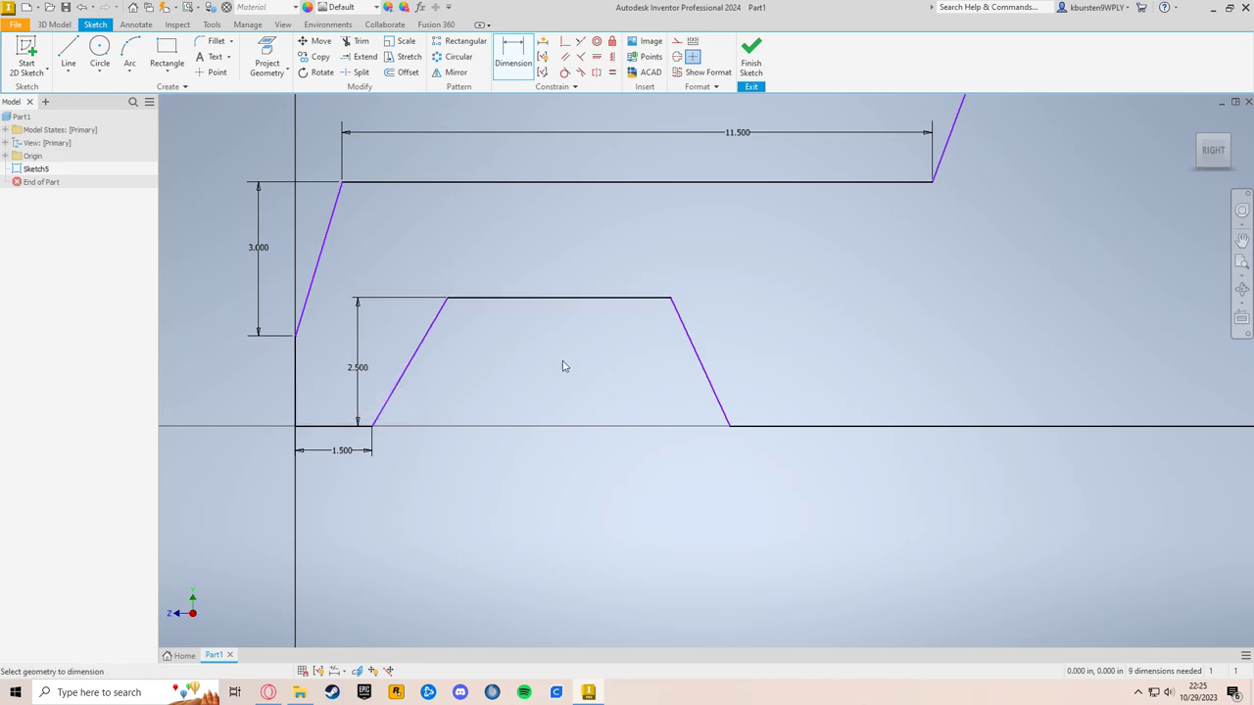
click(530, 299)
click(512, 283)
text(4)
key(Return)
Step: Try to dimension the near wheel arch's slanted side facing away from the origin, cancelling the driven dimension
click(692, 365)
key(Escape)
middle_drag(786, 373, 718, 372)
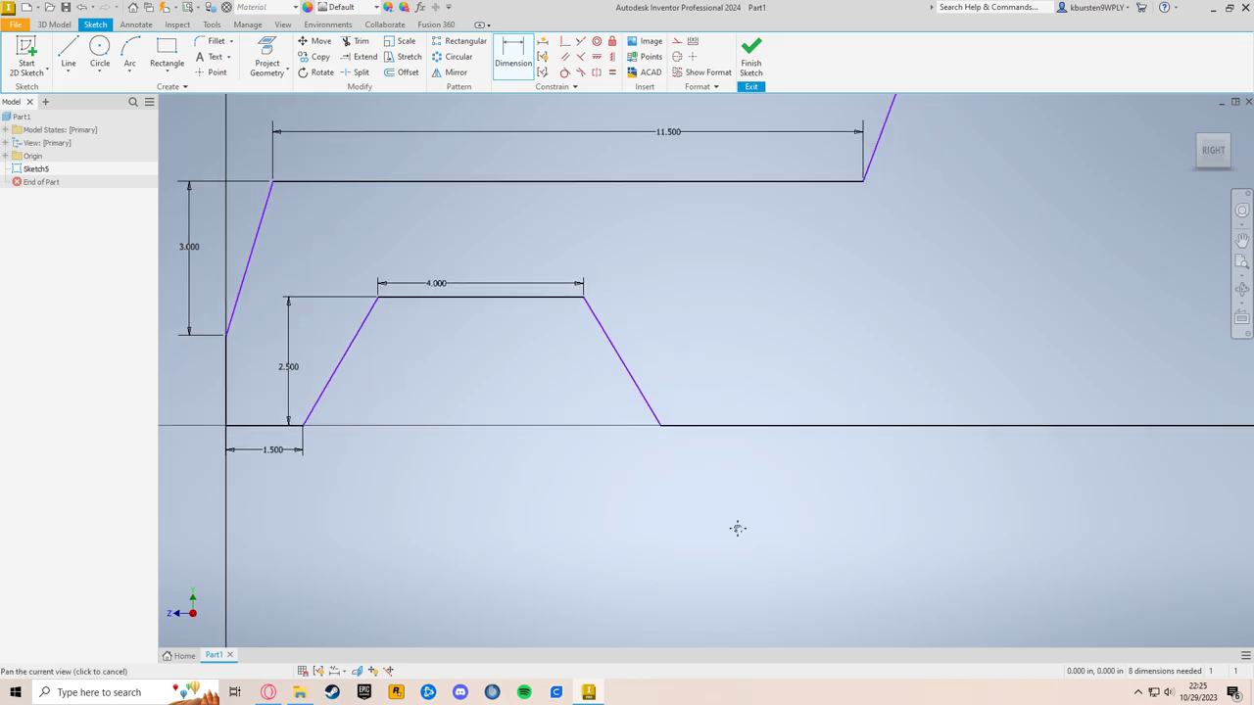
click(636, 389)
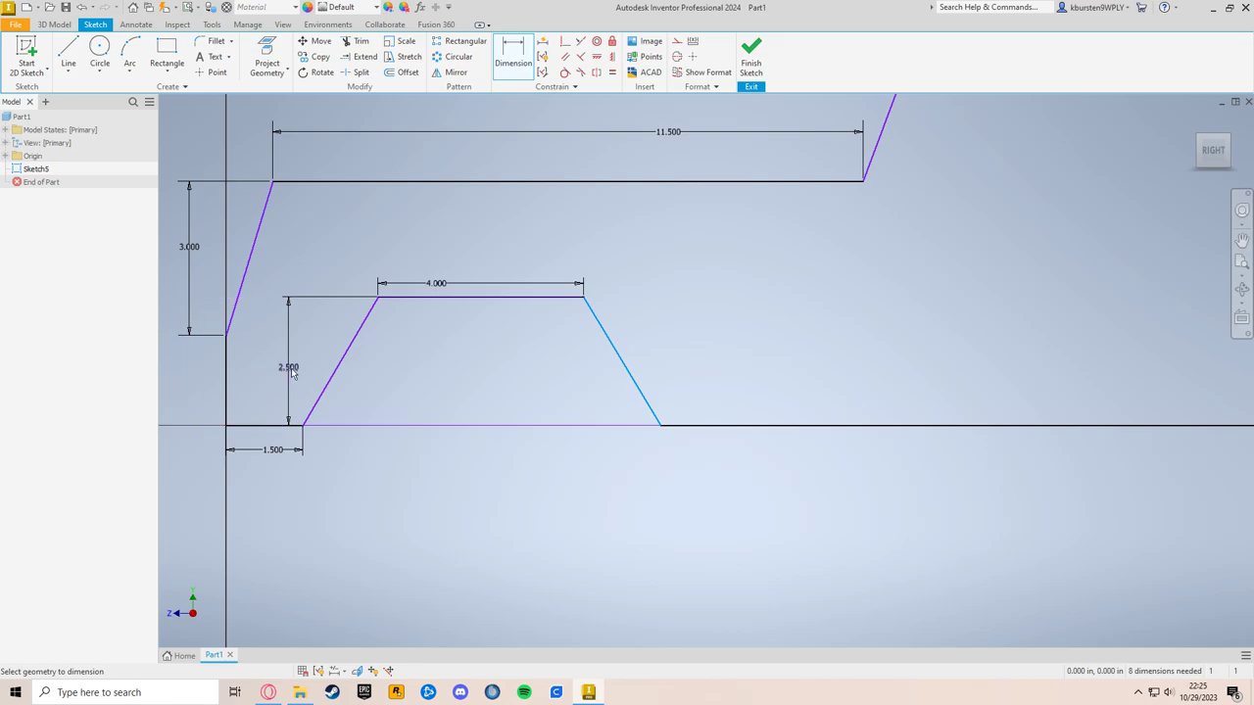
click(689, 372)
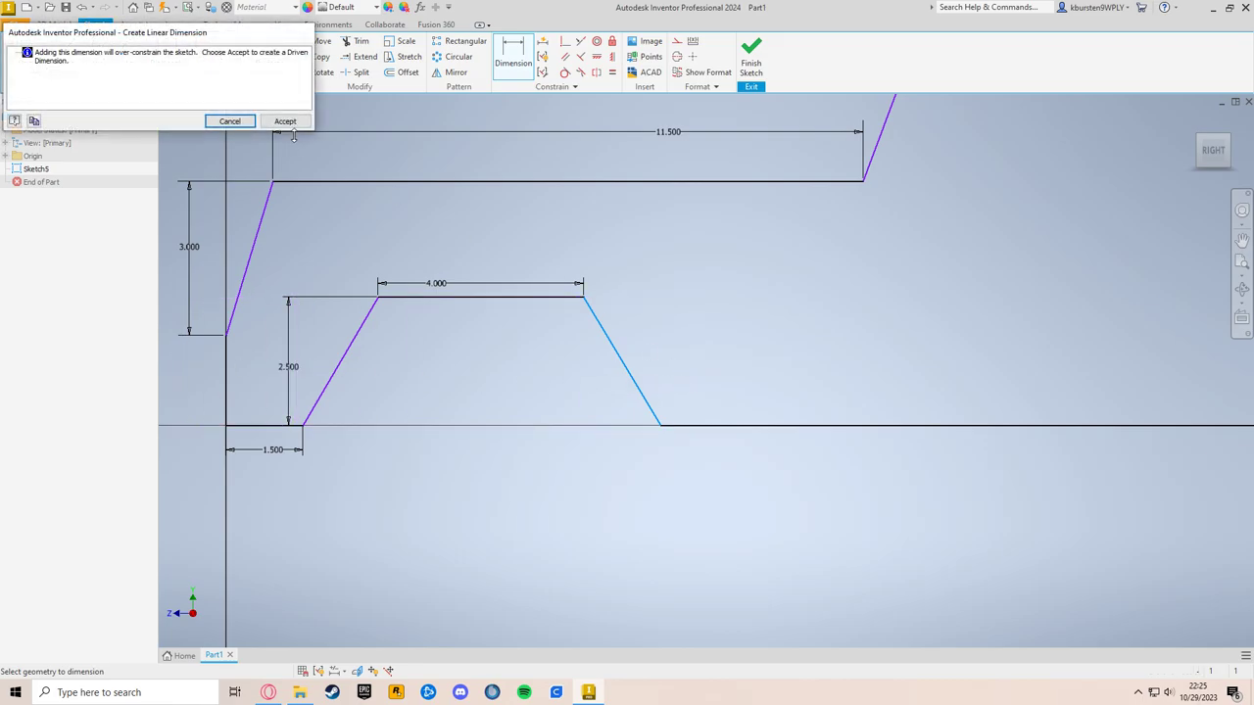
click(242, 124)
Step: Dimension the top edge of the wheel arch farthest from the origin and set it to 4 in
scroll(735, 305, down, 2)
middle_drag(815, 342, 516, 382)
scroll(666, 487, down, 3)
scroll(526, 526, up, 2)
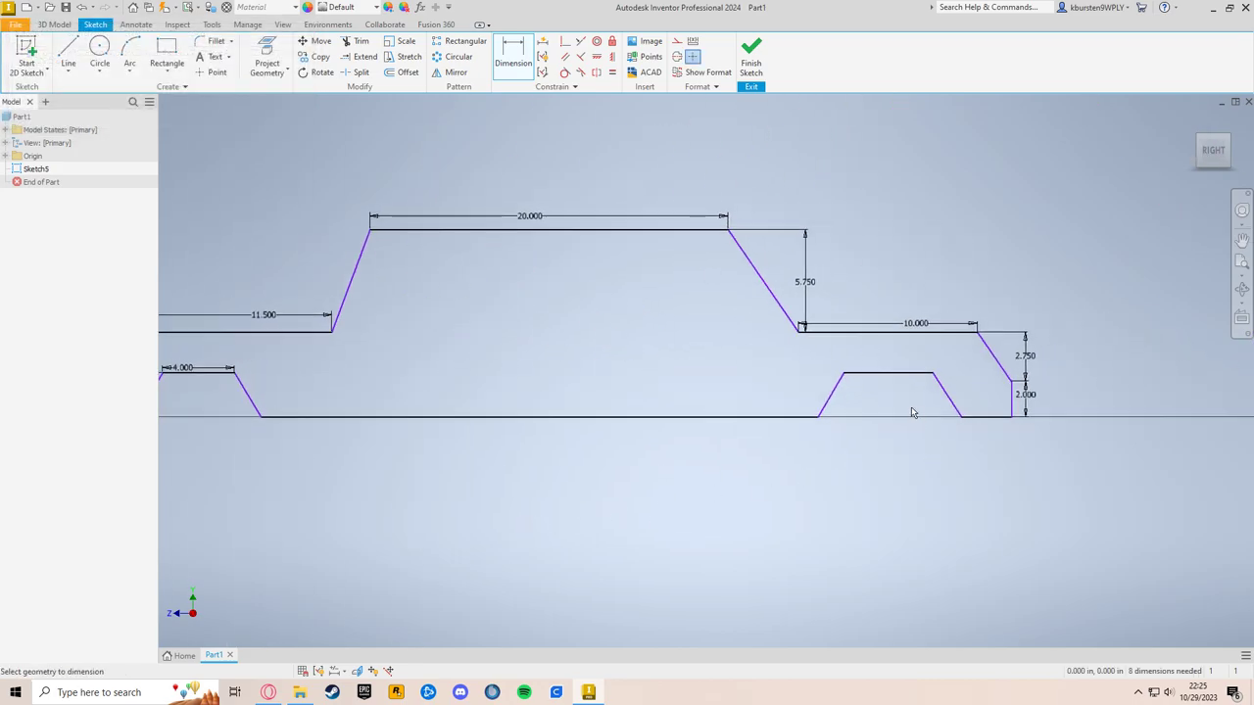
scroll(784, 413, up, 3)
scroll(995, 421, down, 3)
middle_drag(626, 425, 823, 414)
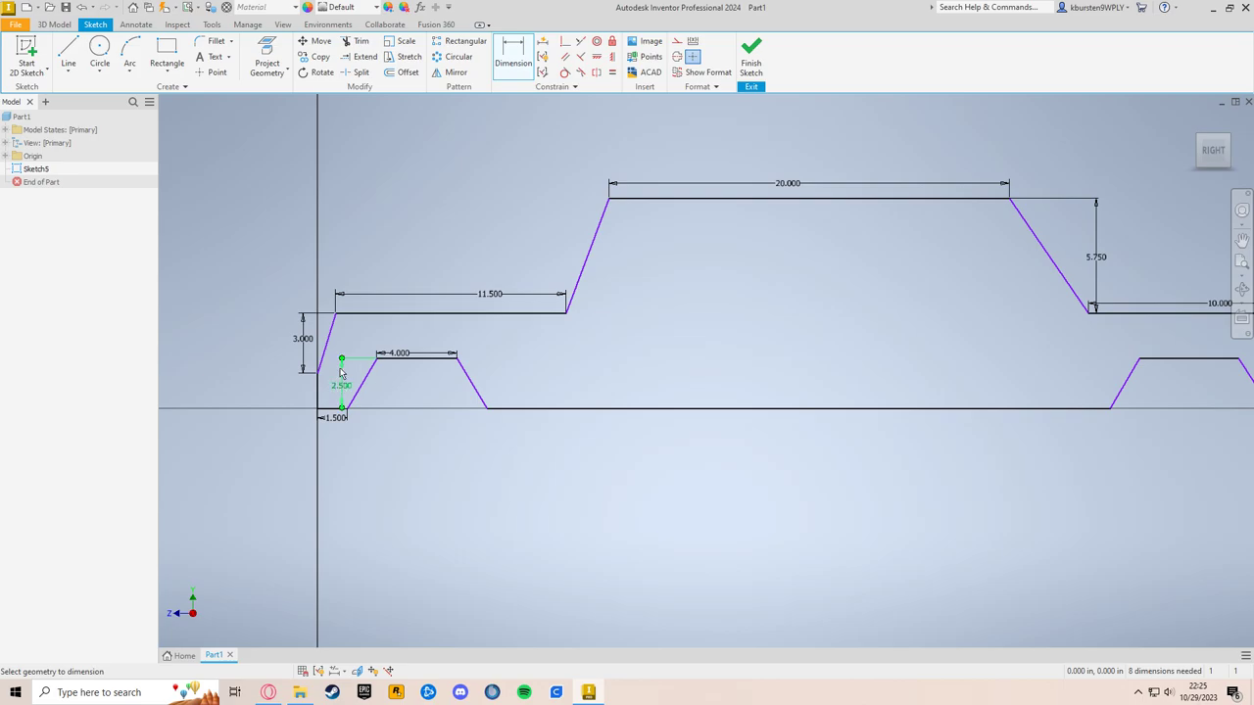
middle_drag(750, 400, 490, 414)
click(795, 373)
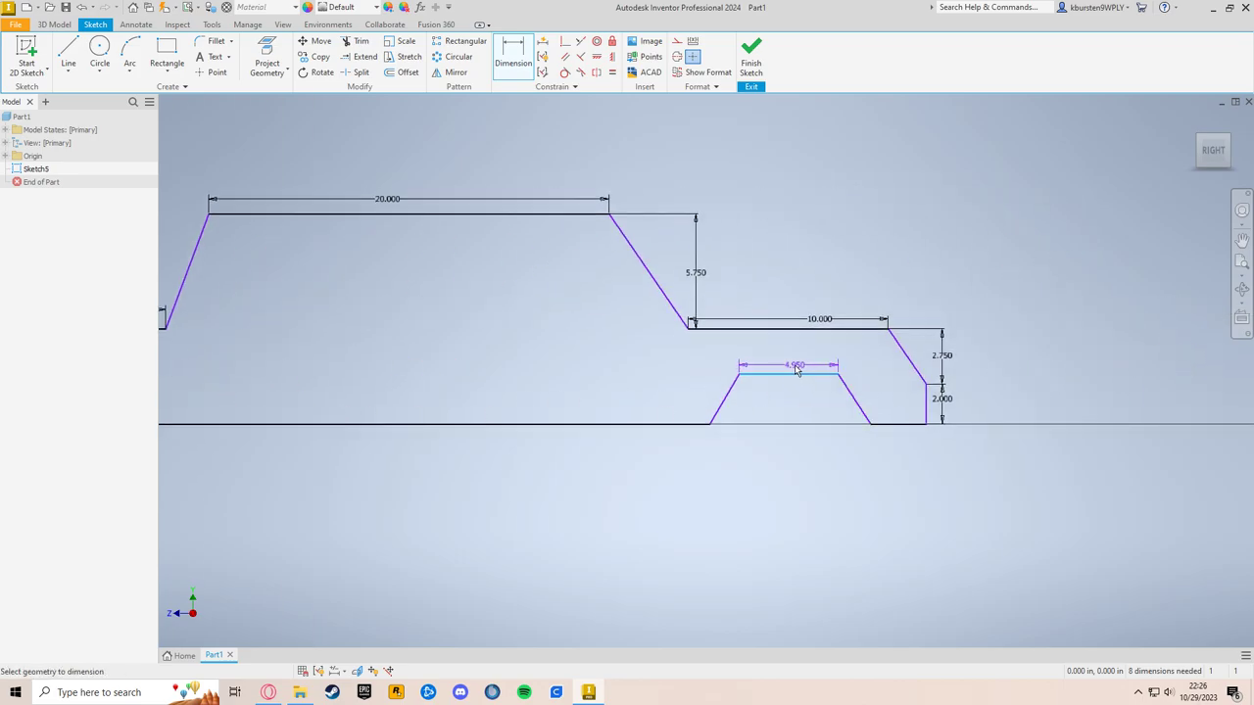
click(795, 367)
text(4)
key(Return)
Step: Try to dimension the far wheel arch's slanted side facing away from the origin, cancelling the driven dimension
click(852, 408)
click(889, 406)
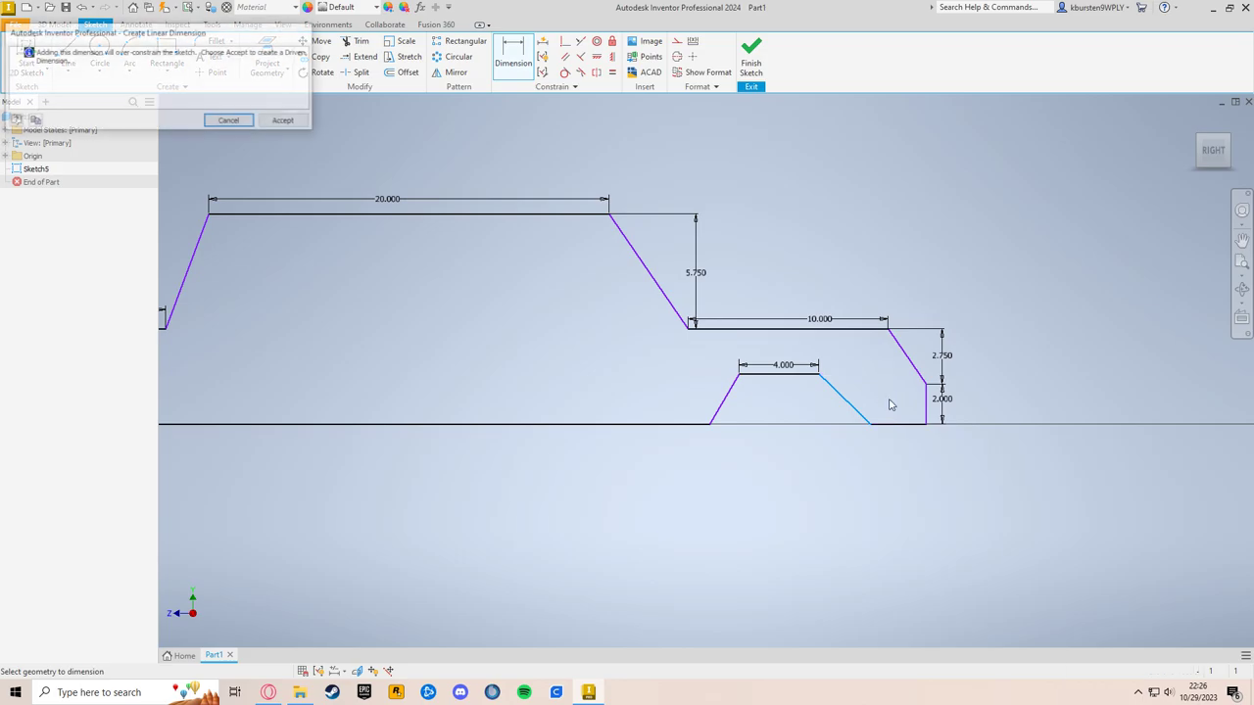
click(252, 122)
Step: Dimension the short bottom edge between the far wheel arch and the car's vertical end edge and set it to 2.5 in
scroll(1009, 471, down, 3)
scroll(781, 418, up, 5)
click(888, 372)
click(899, 392)
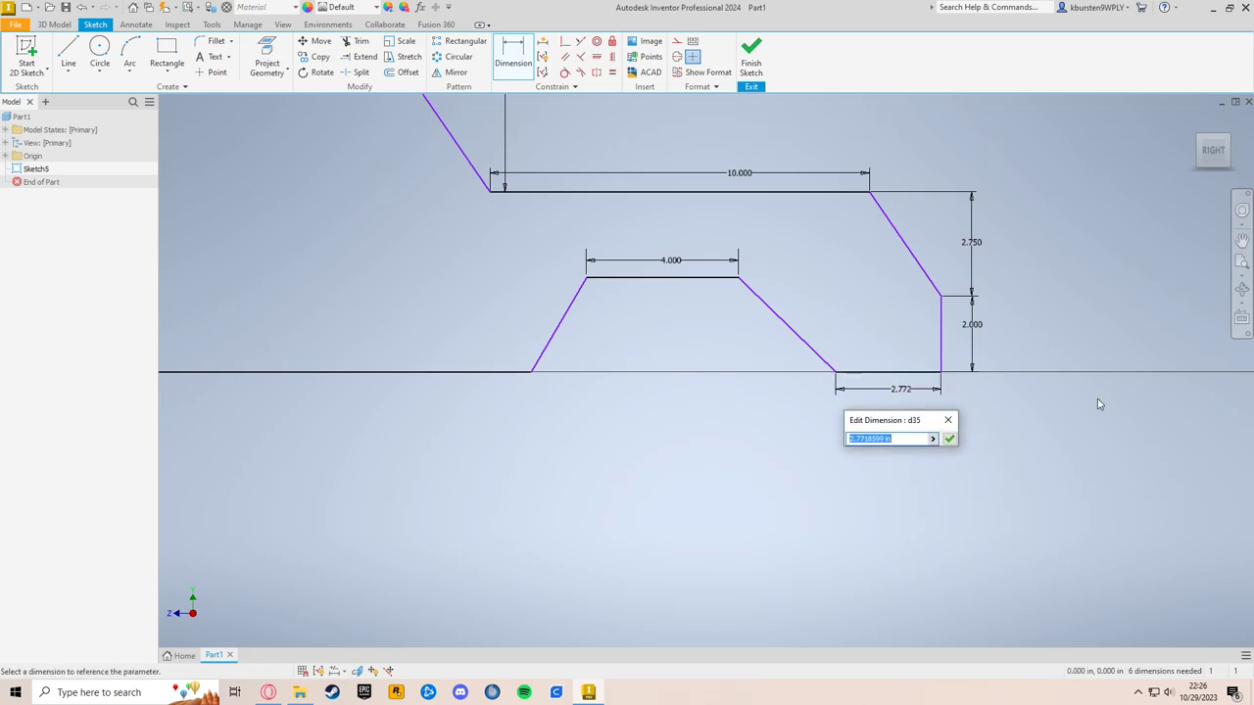
text(2.5)
key(Return)
Step: Dimension the angle between the near wheel arch's origin-side slanted edge and its top edge and set it to 120 degrees
scroll(829, 476, down, 5)
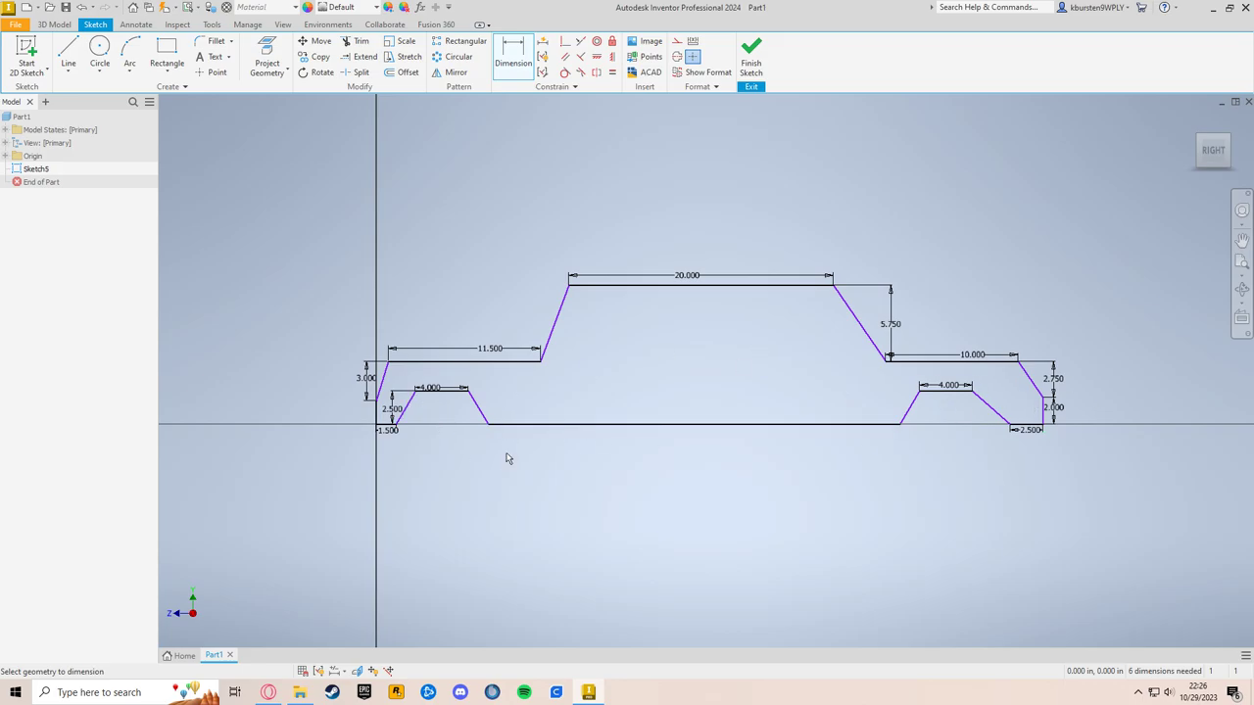
scroll(434, 420, up, 5)
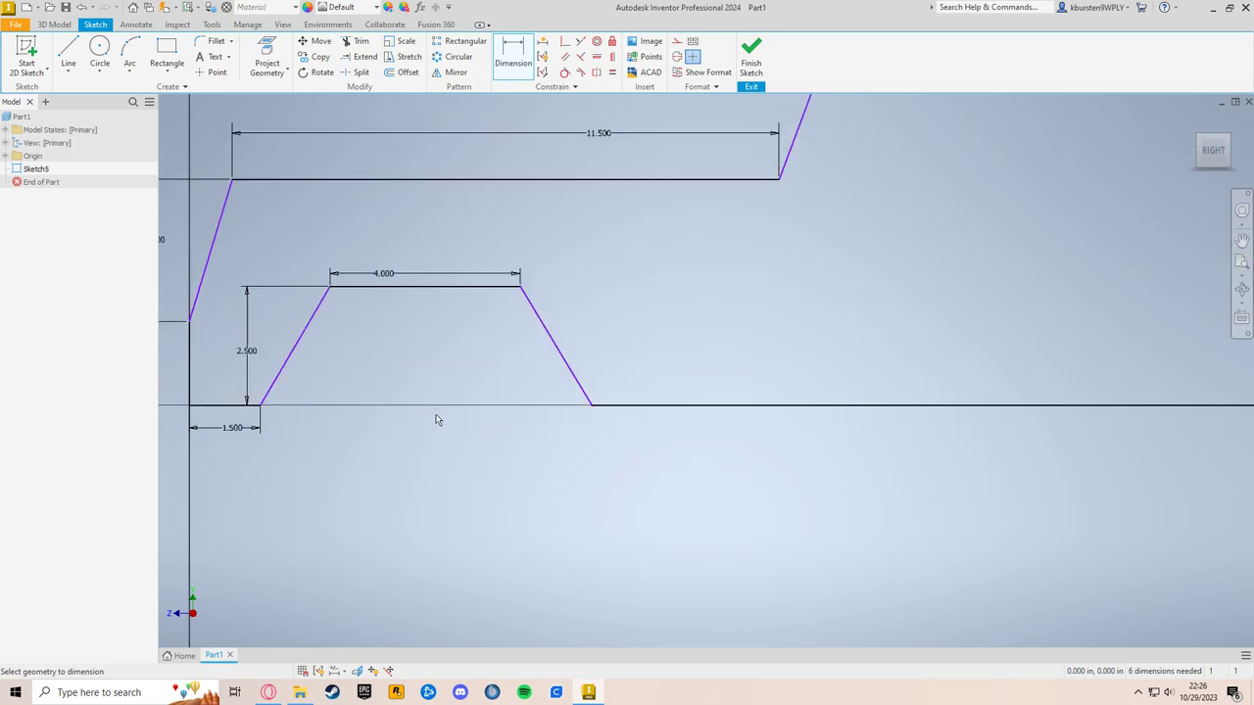
click(465, 362)
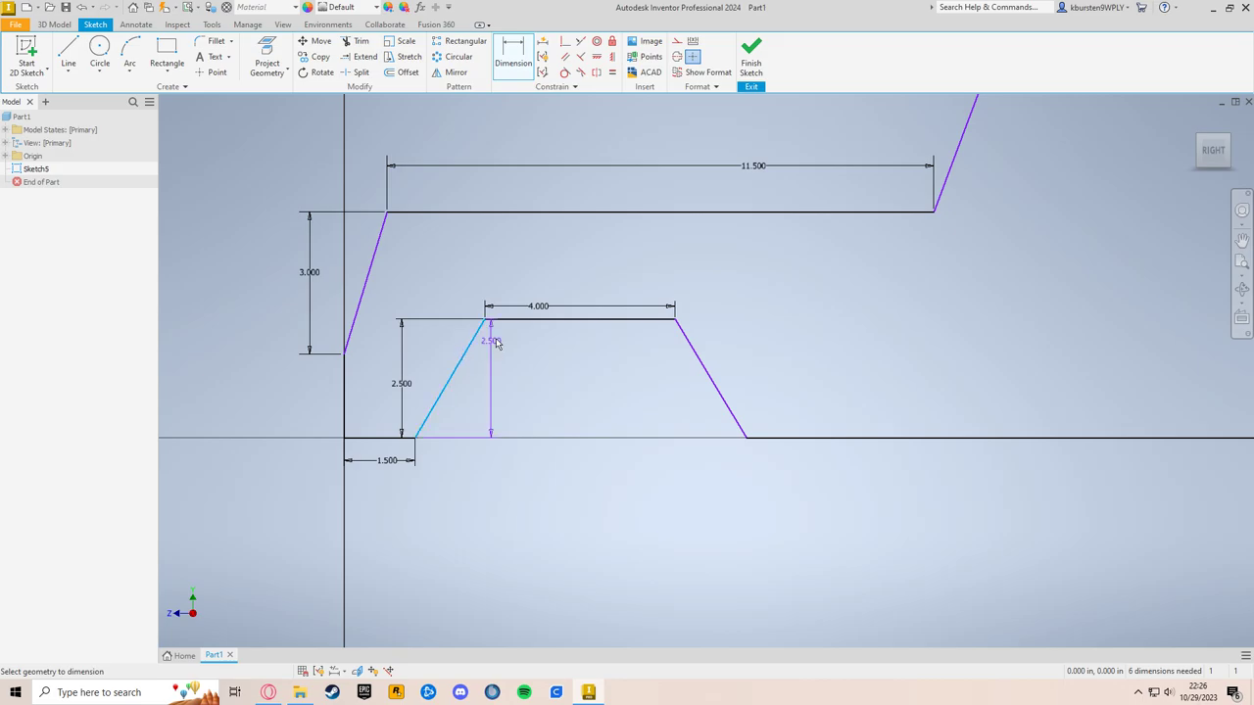
key(Escape)
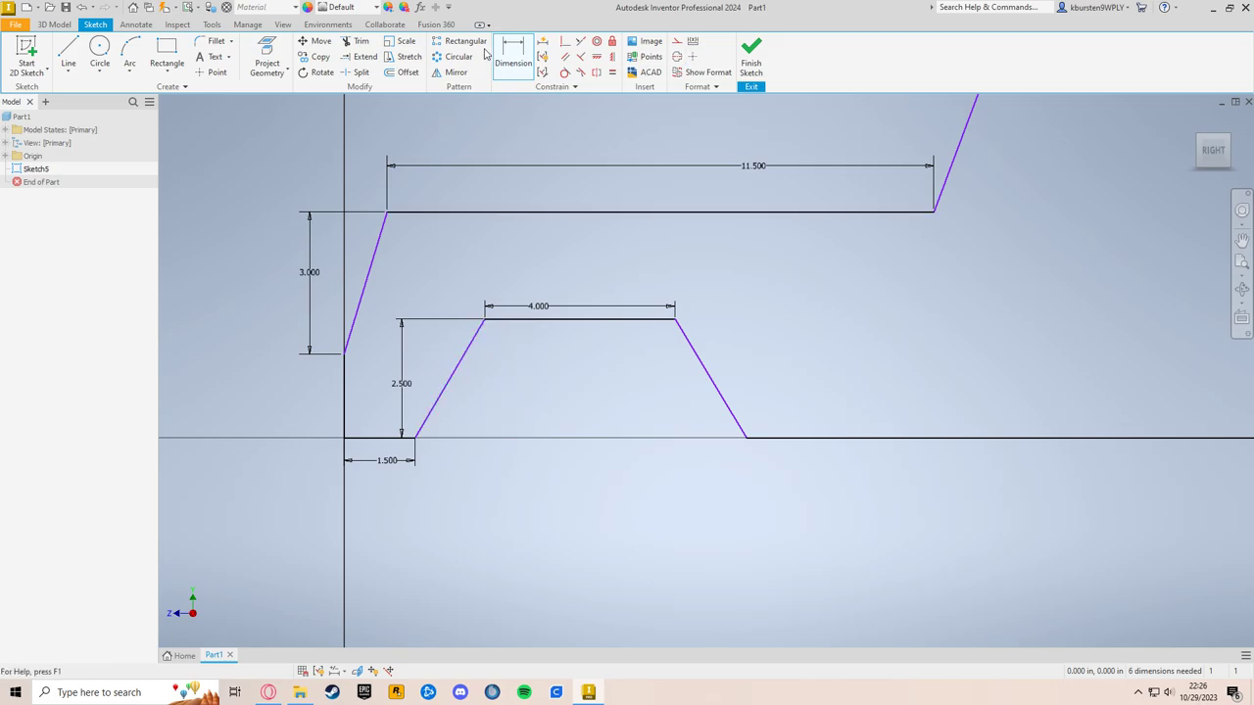
click(513, 54)
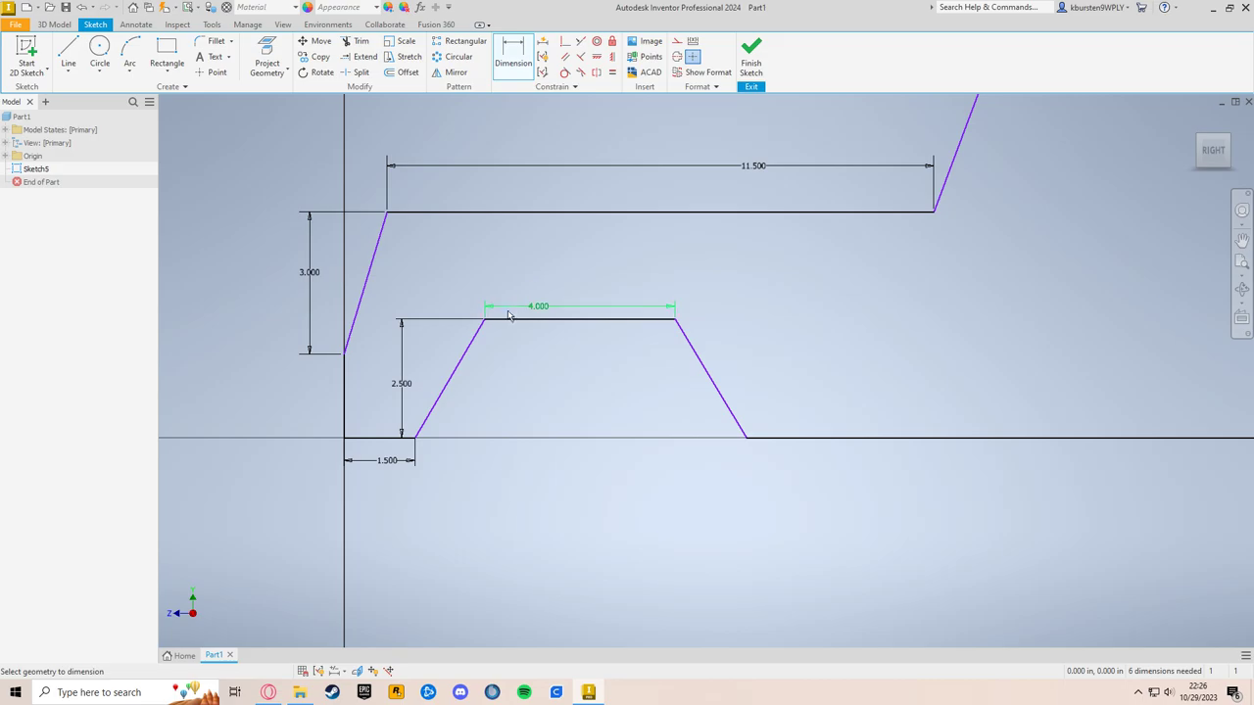
click(464, 363)
click(520, 321)
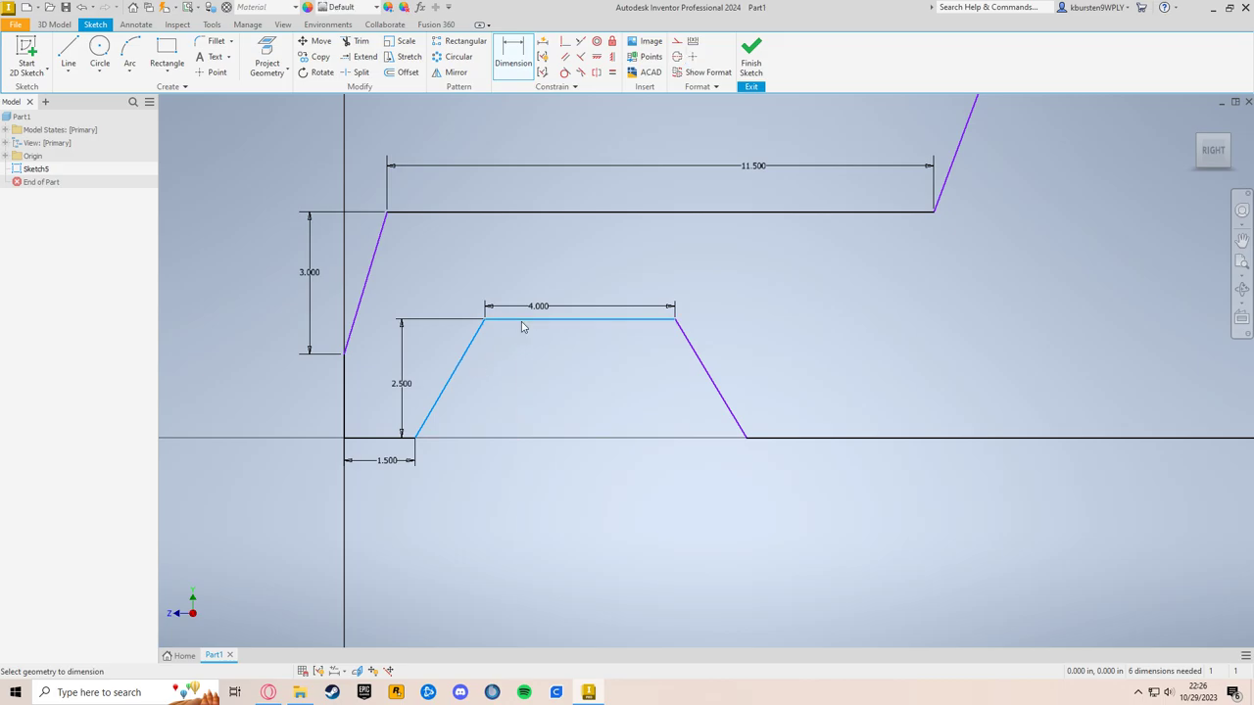
click(513, 350)
text(120)
key(Return)
Step: Set a 120 degree angle between the near wheel arch's top edge and its slanted side facing away from the origin
click(631, 319)
click(685, 353)
click(656, 351)
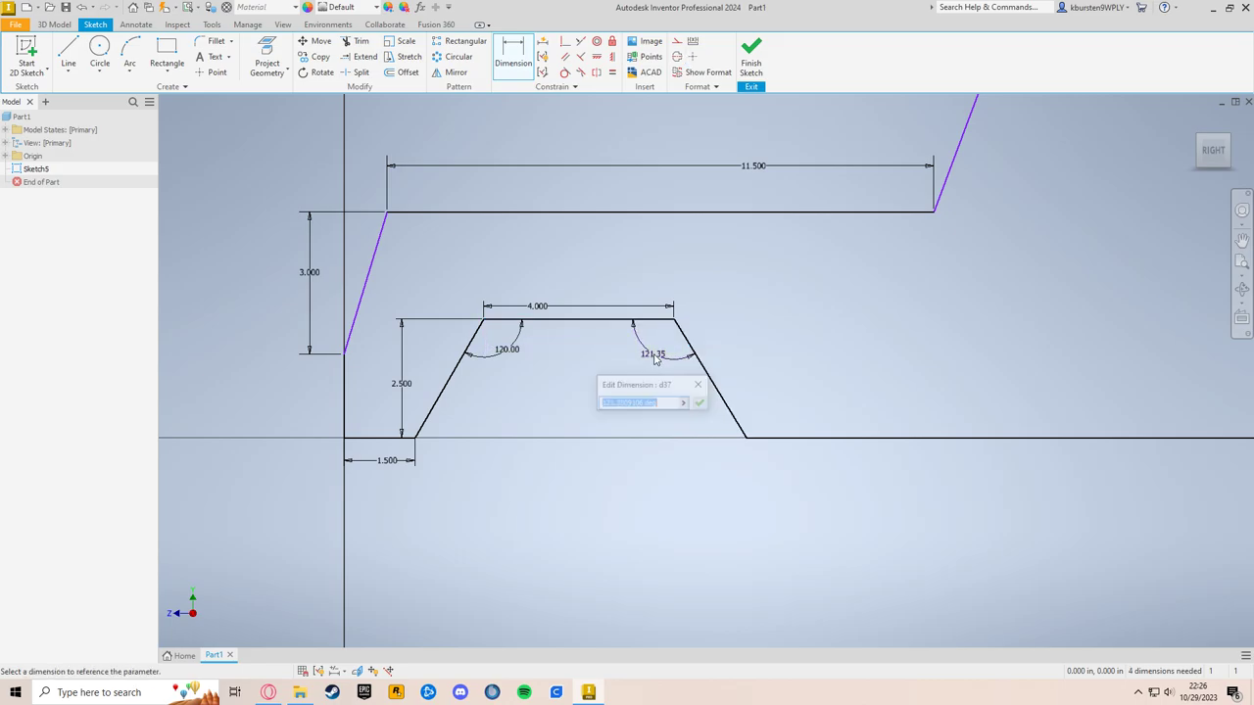
text(120)
key(Return)
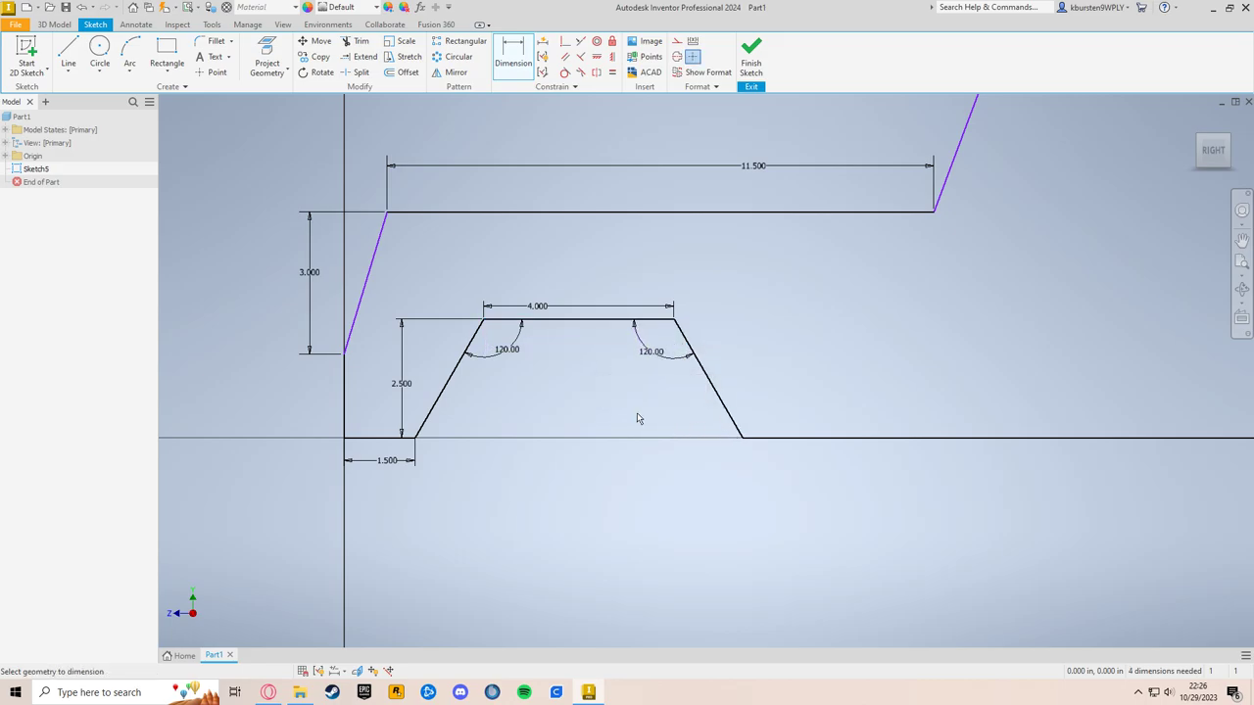
Step: Dimension the angle between the slanted end edge above the origin and the adjoining 11.5 in edge as 105 degrees
middle_drag(637, 418, 695, 443)
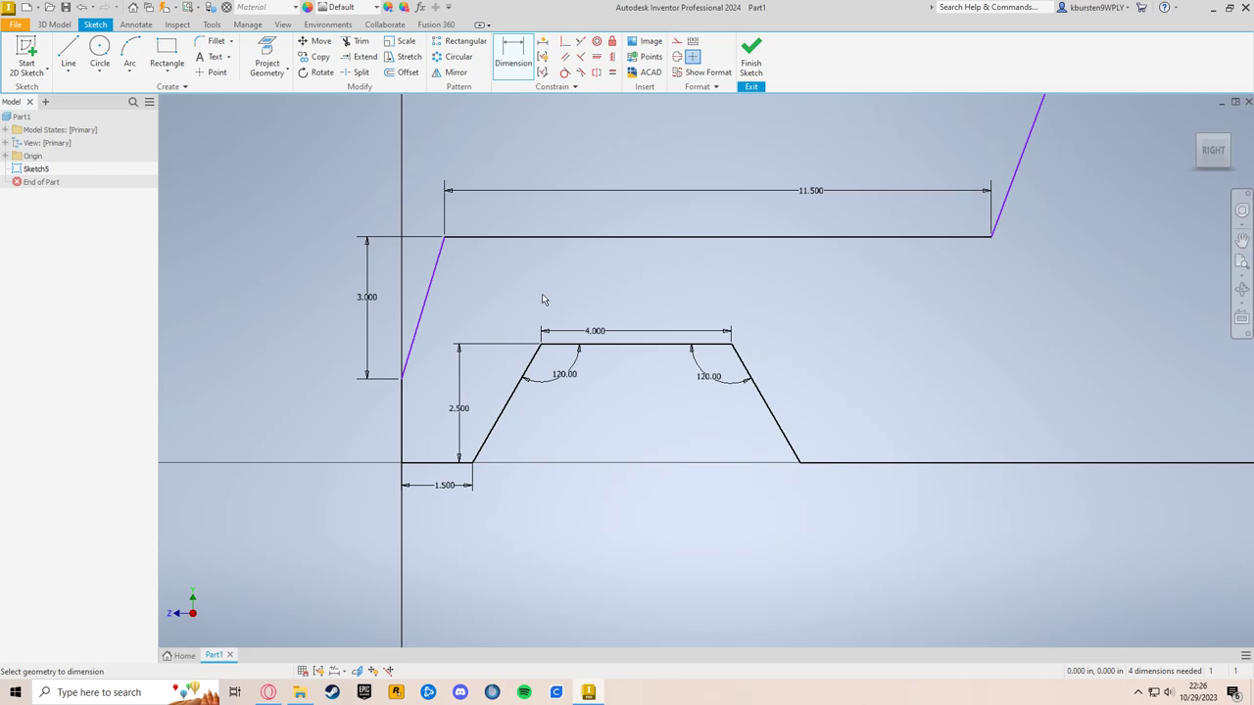
click(437, 279)
click(490, 238)
click(472, 274)
text(105)
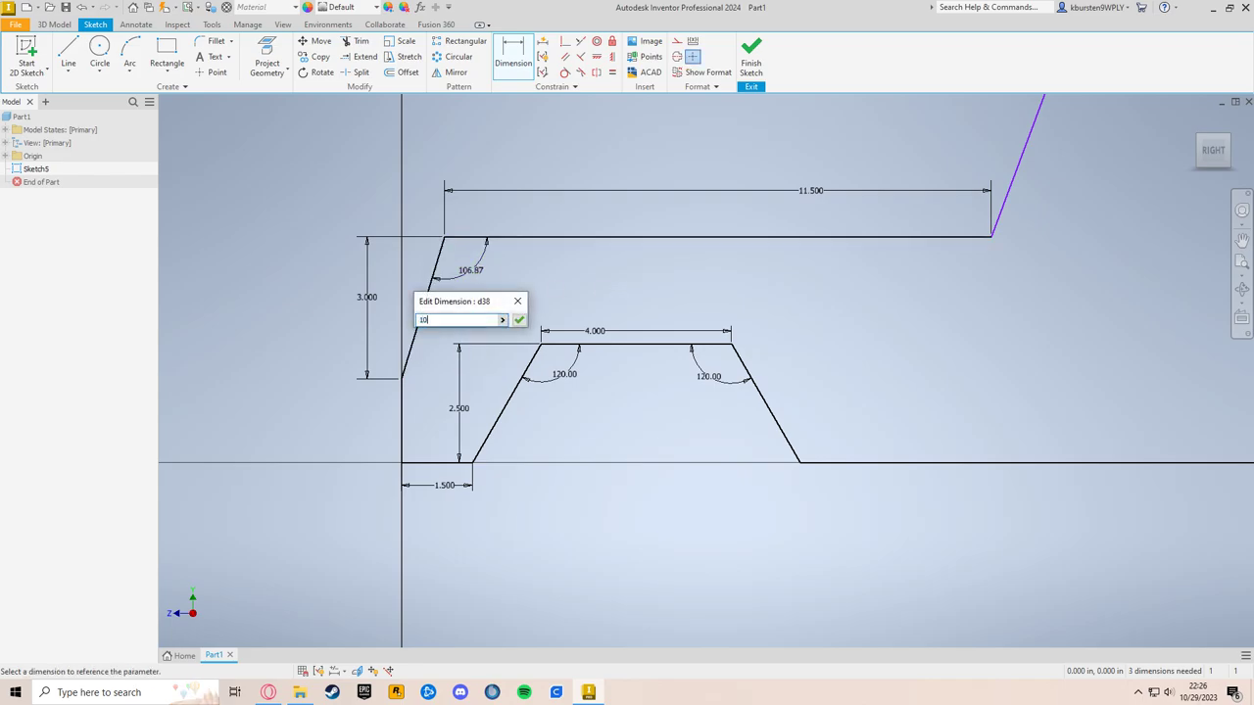
key(Return)
Step: Dimension the angle between the 20 in roof edge and the slanted edge leading down to the 10 in edge as 120 degrees
scroll(635, 293, down, 3)
scroll(635, 343, up, 3)
middle_drag(507, 168, 686, 271)
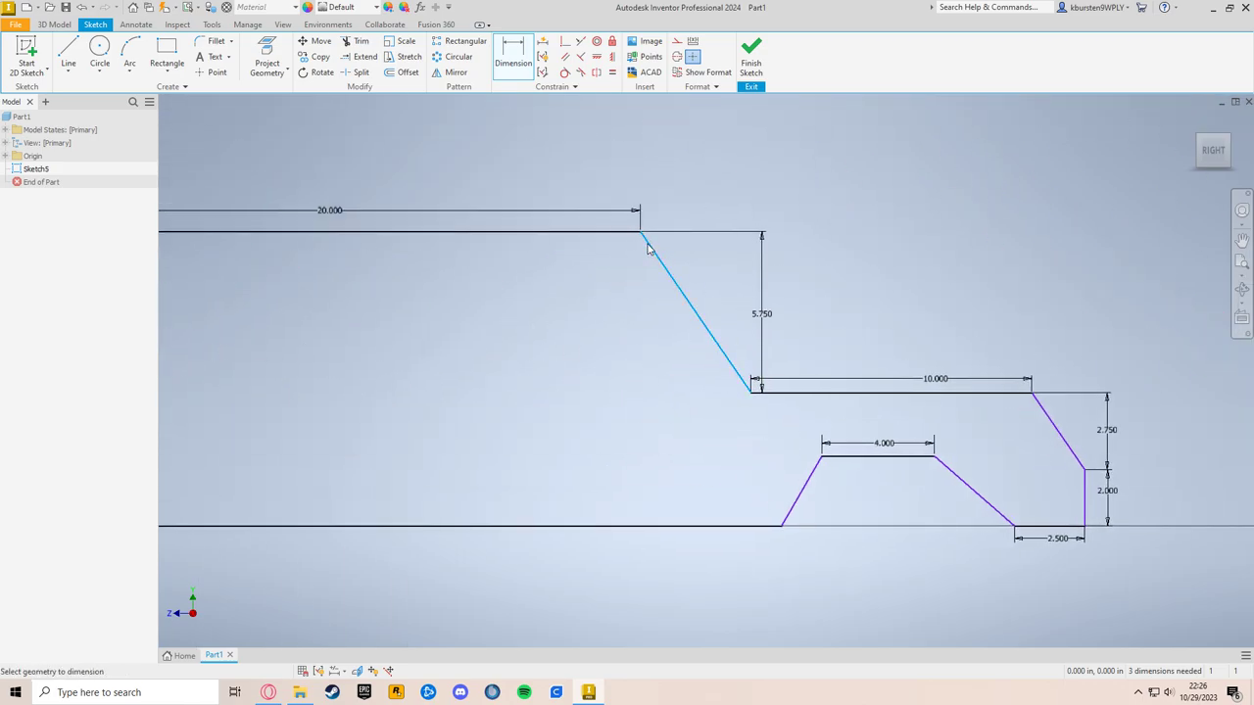
click(610, 238)
click(617, 251)
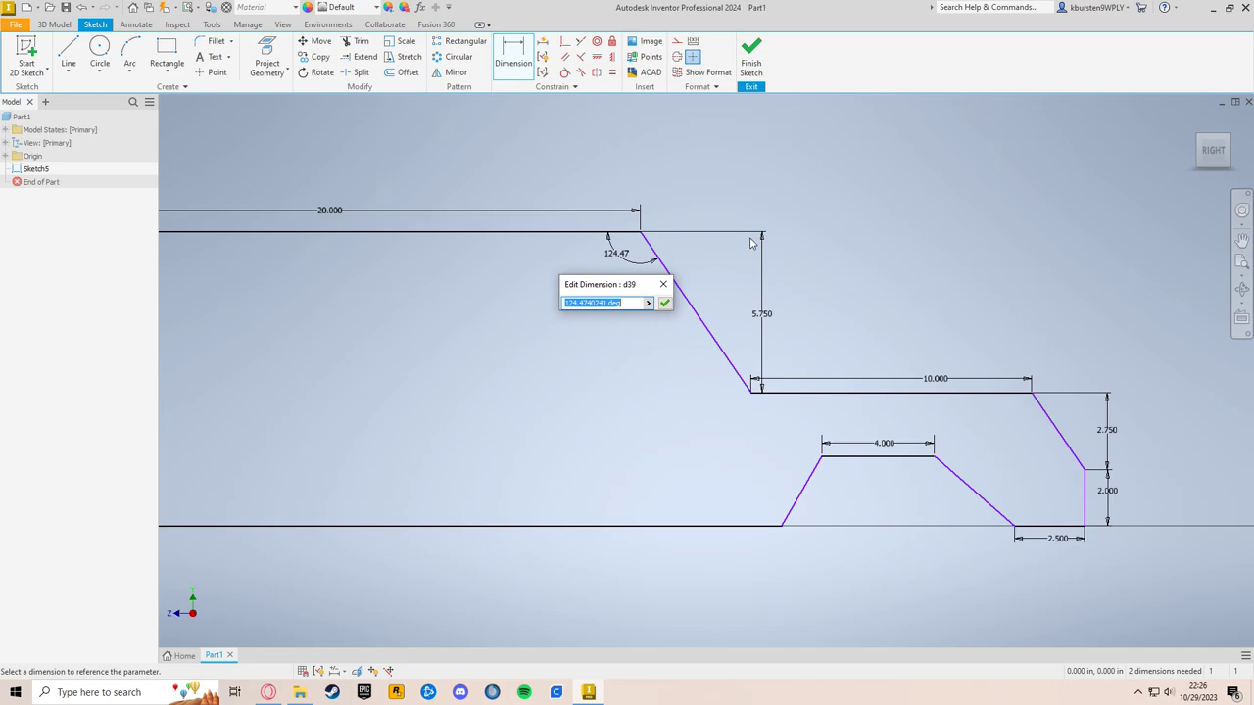
text(120)
key(Return)
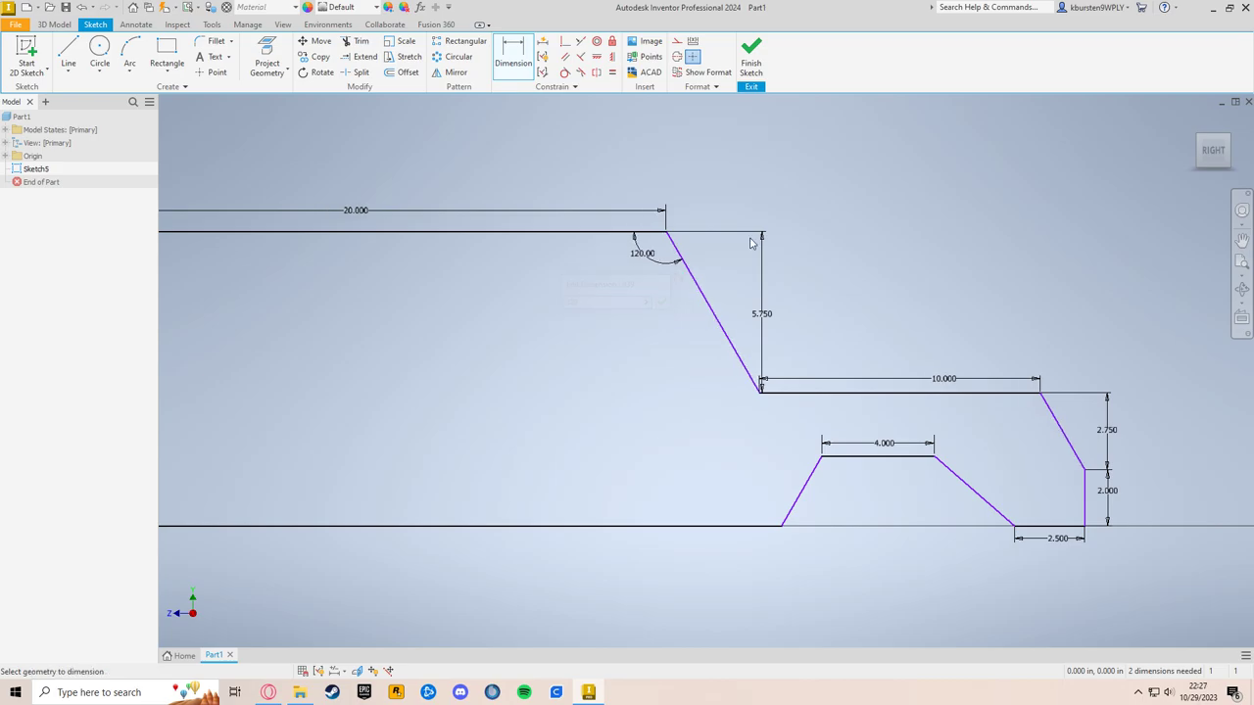
click(748, 369)
click(817, 393)
key(Escape)
Step: Dimension the angle between the roof edge and the slanted edge rising from the 11.5 in edge and set it to 110 degrees
mouse_move(793, 373)
middle_down()
mouse_move(627, 313)
mouse_move(660, 280)
mouse_move(753, 283)
middle_up()
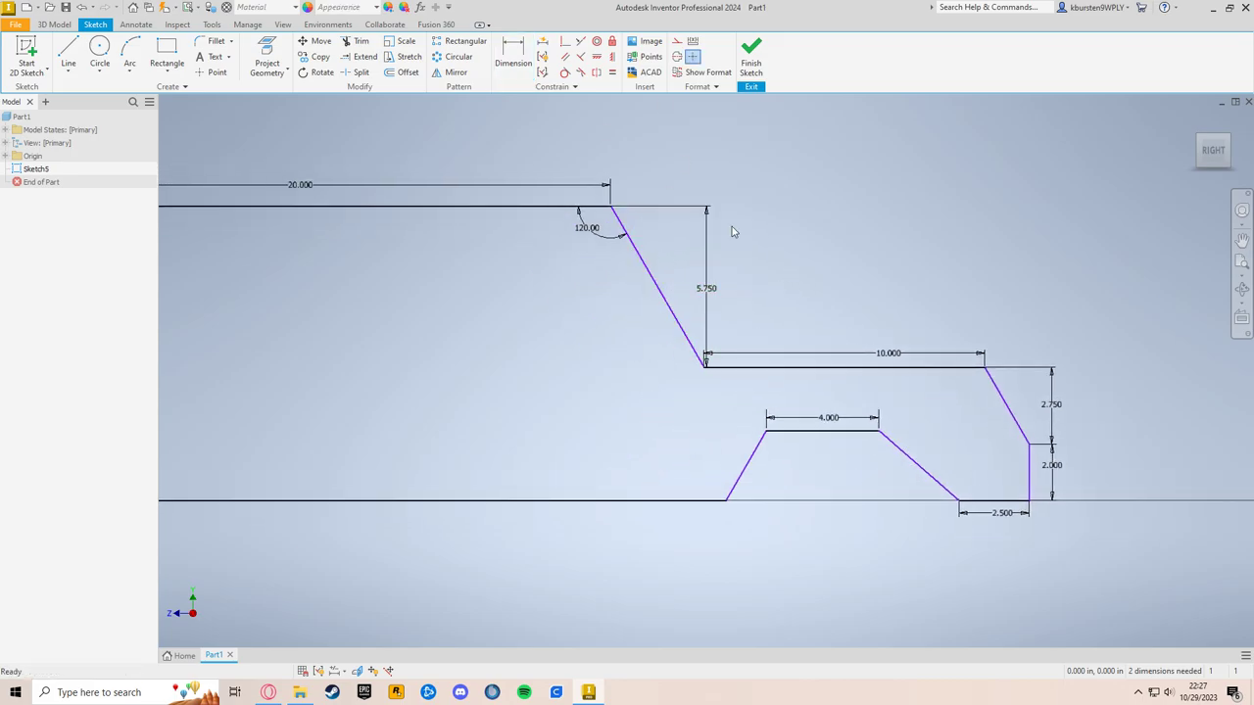
mouse_move(714, 305)
middle_down()
mouse_move(1041, 285)
mouse_move(742, 315)
mouse_move(1065, 309)
mouse_move(669, 353)
middle_up()
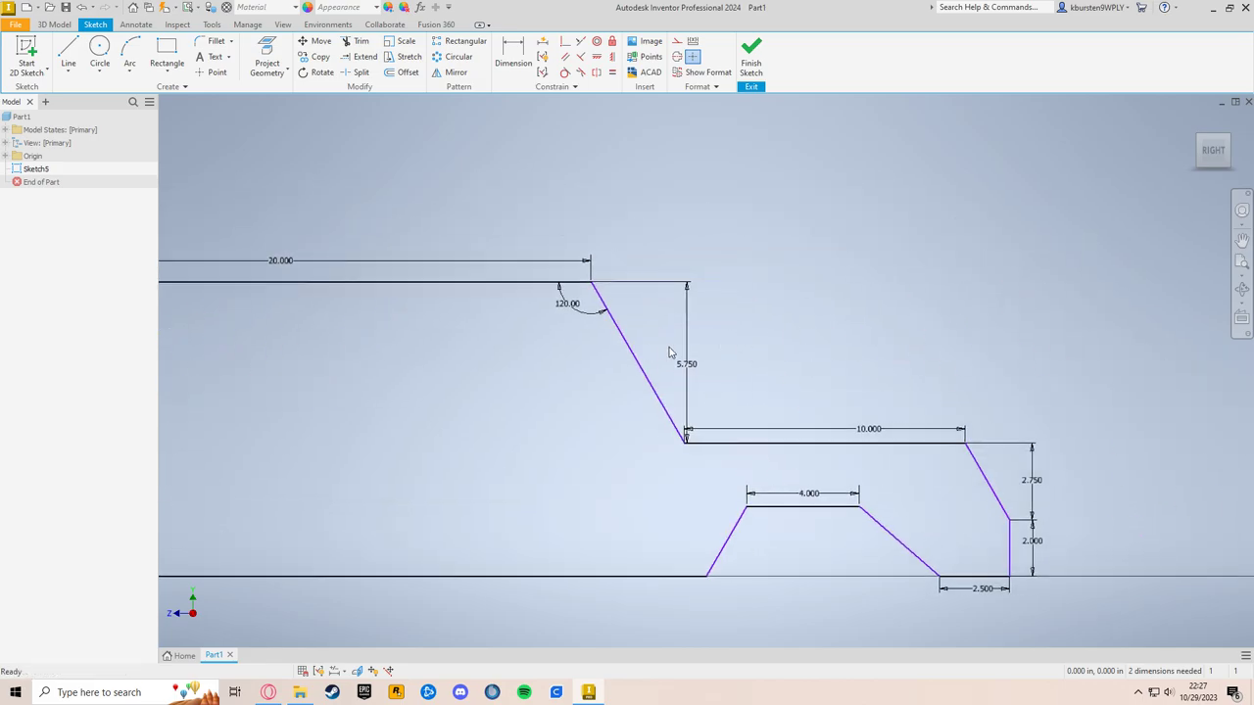
scroll(634, 363, down, 3)
middle_drag(646, 413, 712, 418)
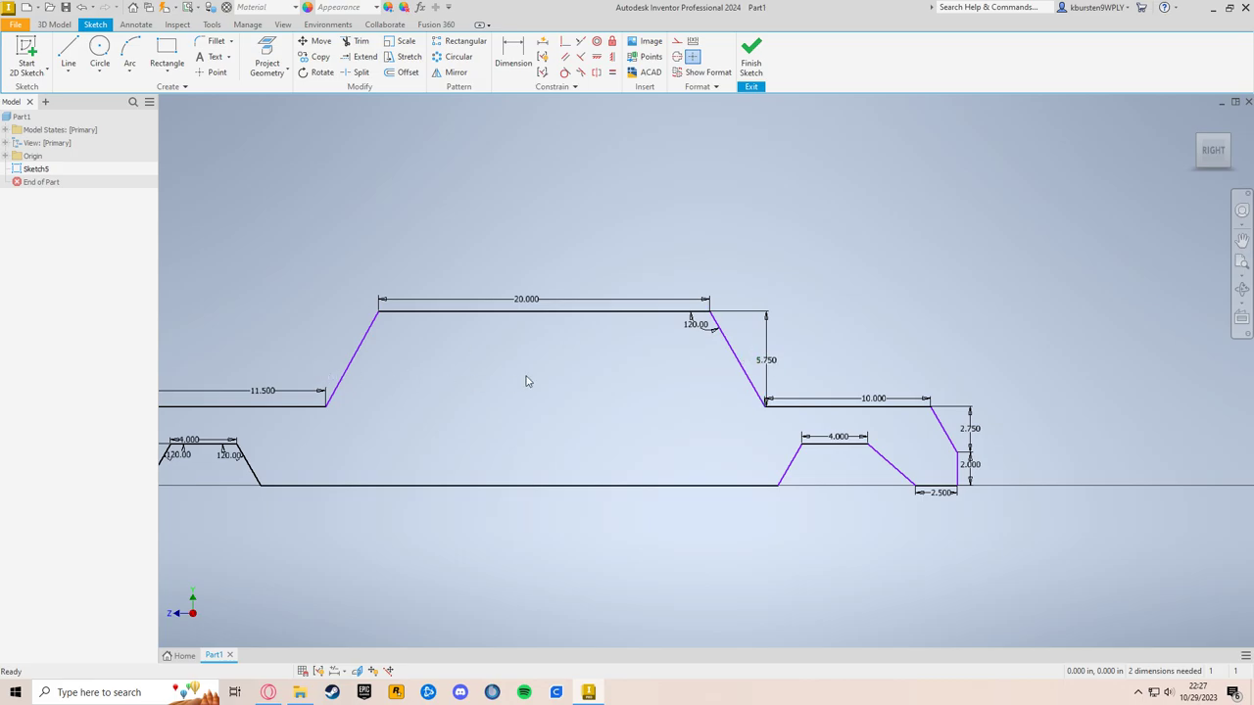
scroll(616, 343, down, 1)
scroll(573, 345, up, 3)
key(d)
click(539, 333)
click(586, 296)
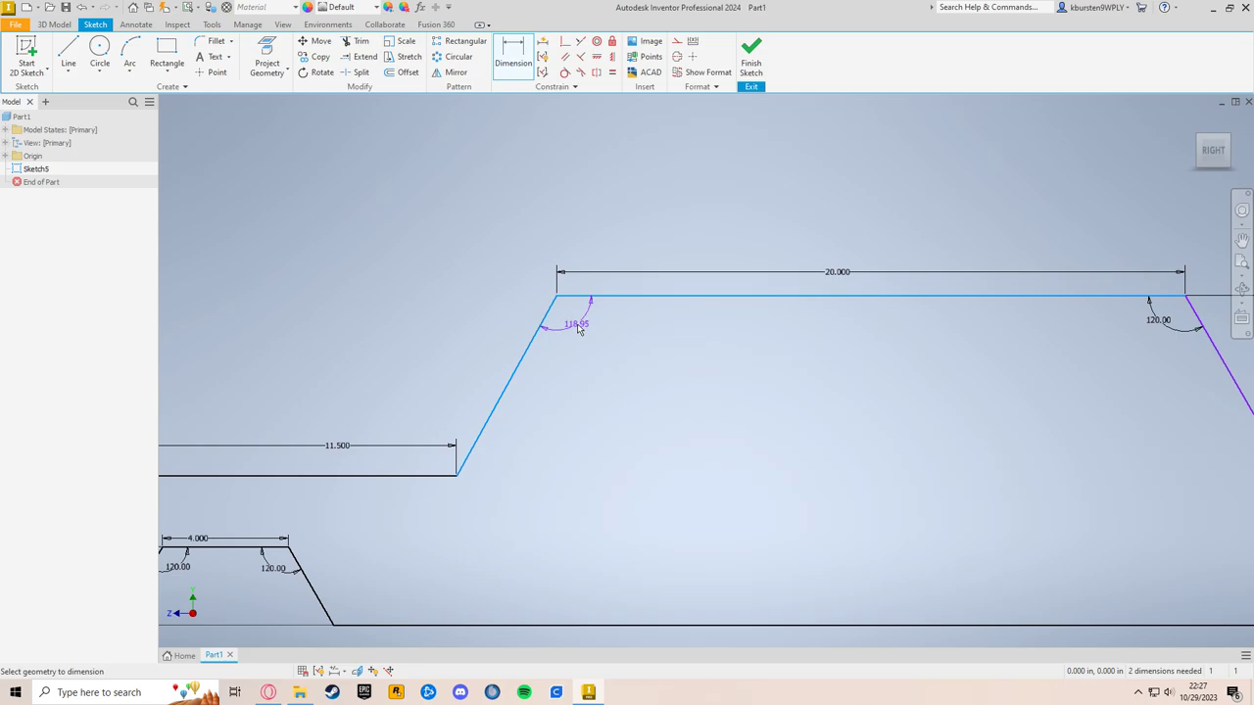
click(578, 324)
text(110)
key(Return)
Step: Try to dimension the angle between the far wheel arch's origin-side slanted edge and its top edge, cancelling the driven dimension
scroll(665, 344, down, 3)
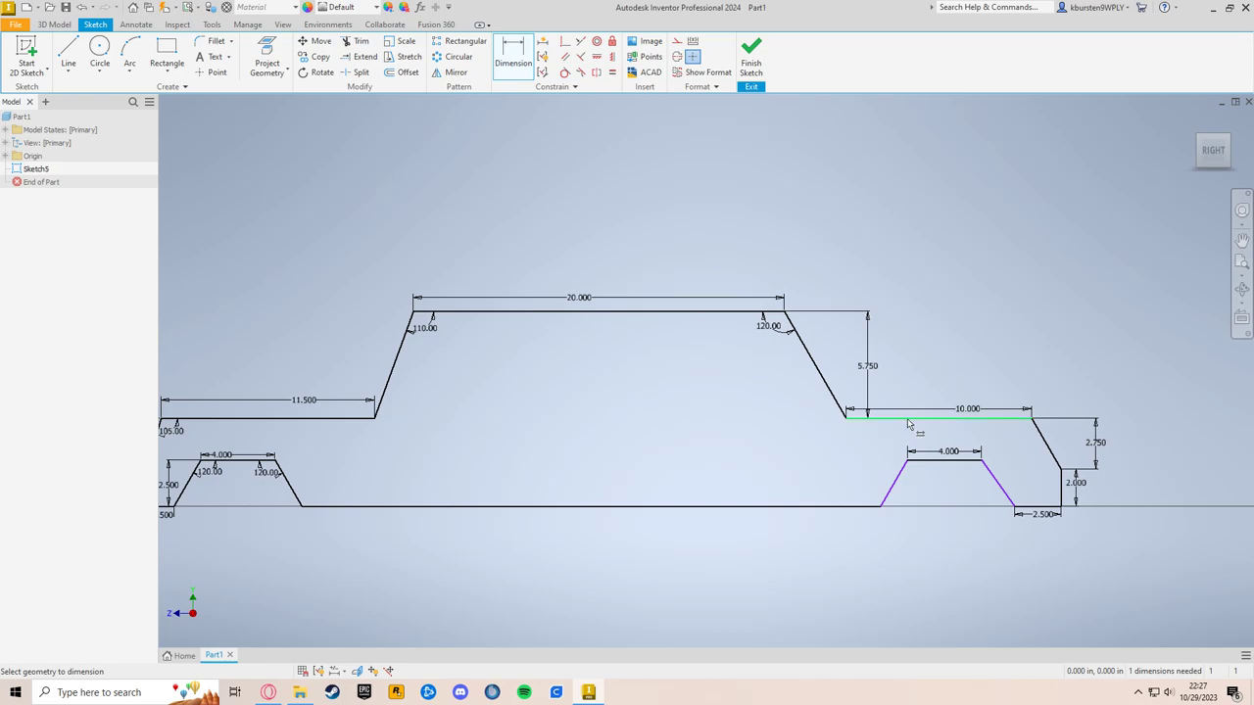
scroll(950, 343, up, 3)
click(755, 451)
click(784, 432)
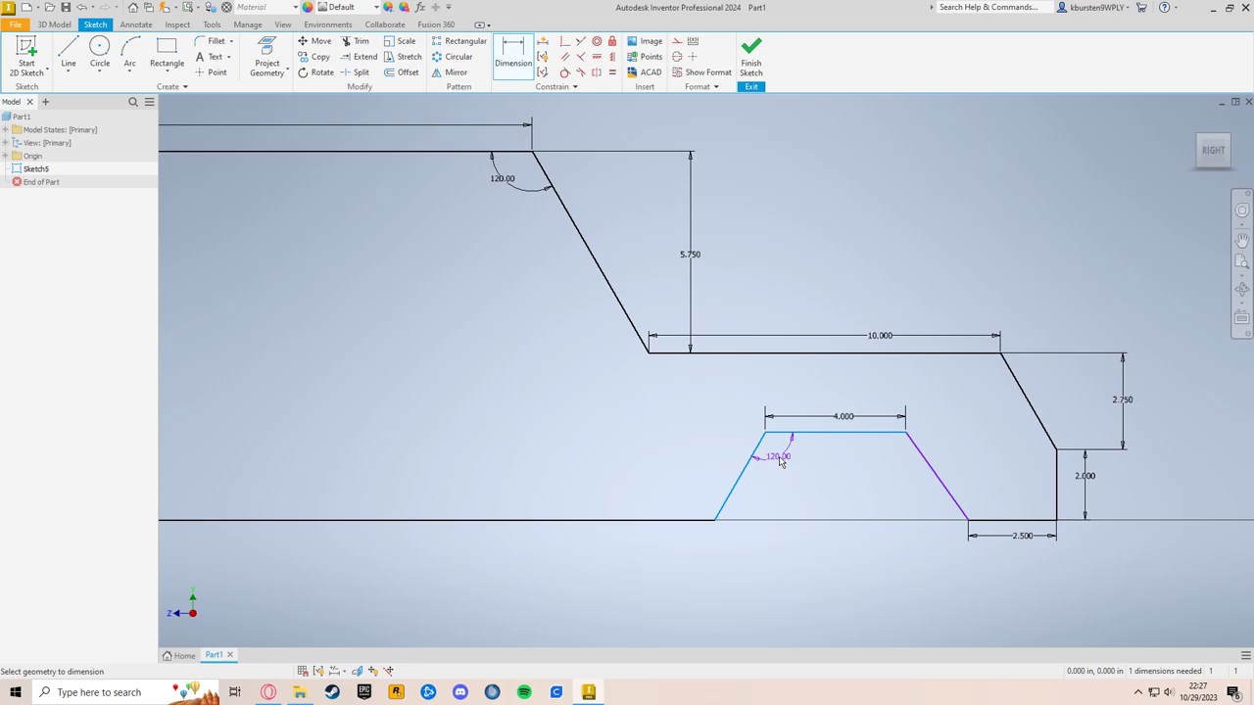
click(793, 461)
click(231, 121)
Step: Dimension the angle between the far wheel arch's top edge and its slanted side facing away from the origin as 120 degrees
middle_drag(901, 487, 810, 447)
scroll(869, 423, up, 3)
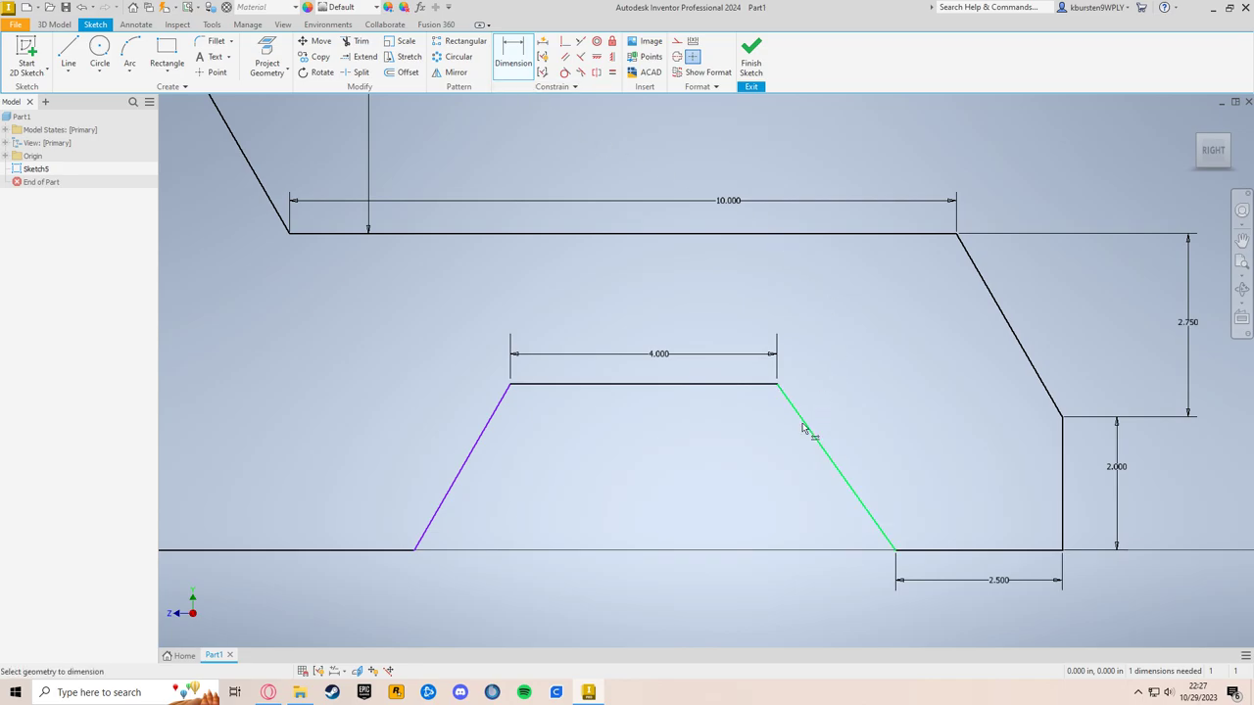
click(739, 385)
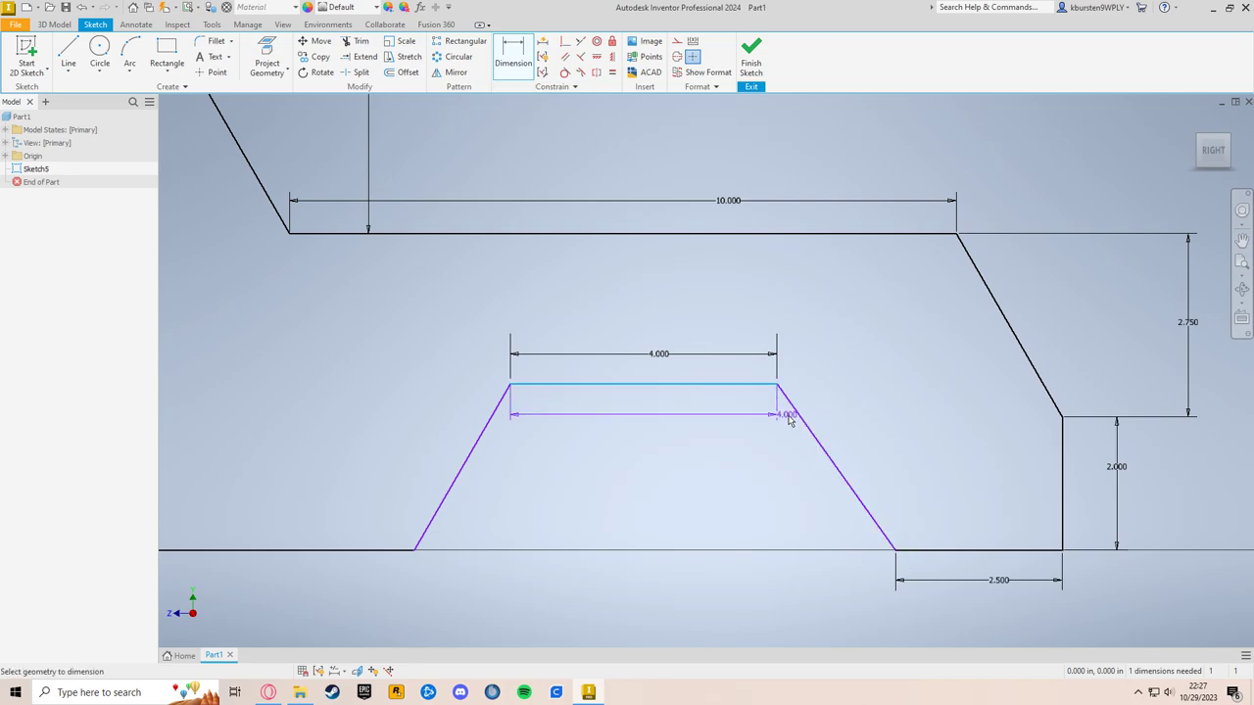
click(807, 427)
click(768, 422)
text(120)
key(Return)
Step: Finish the car profile sketch and return the model to the home view
scroll(780, 494, down, 8)
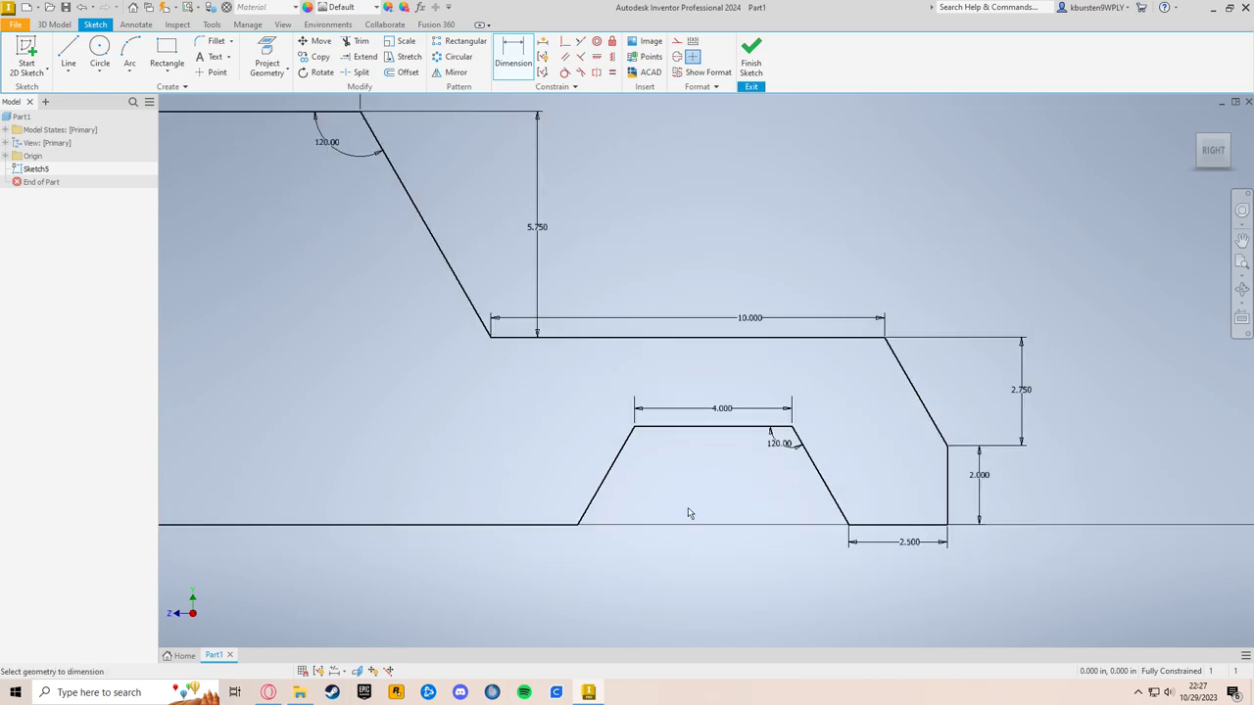
middle_drag(790, 467, 714, 465)
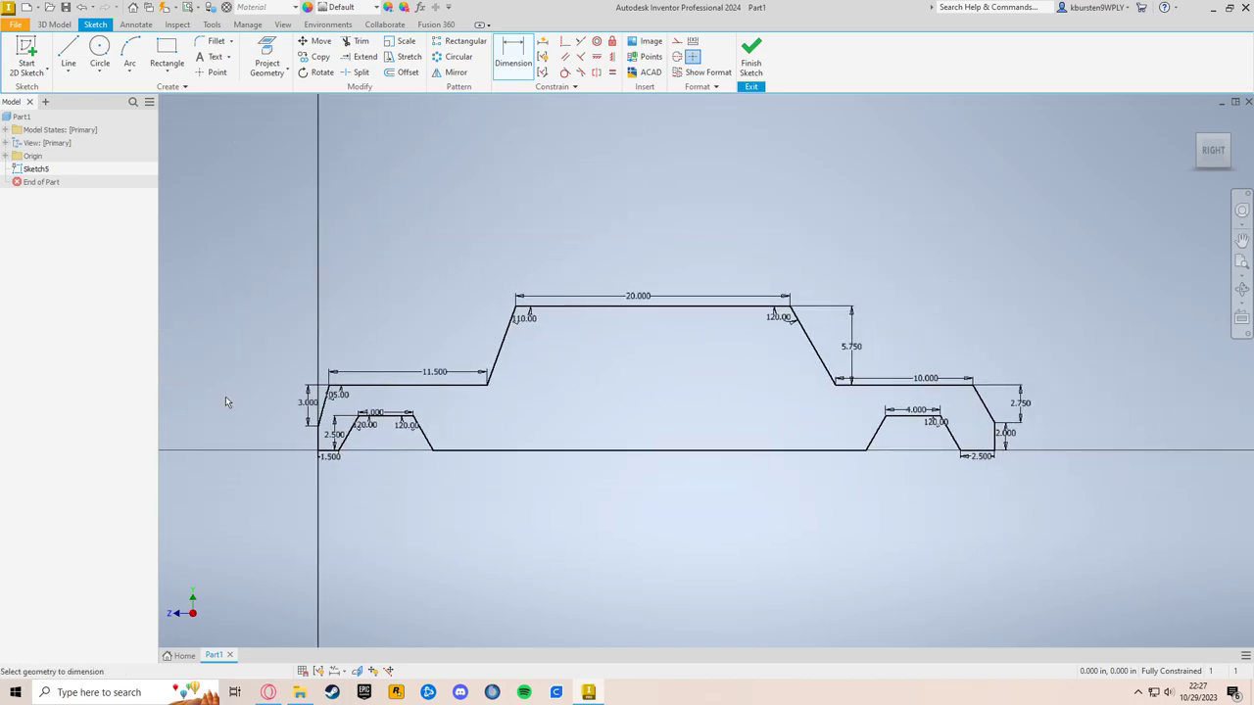
middle_drag(602, 406, 563, 413)
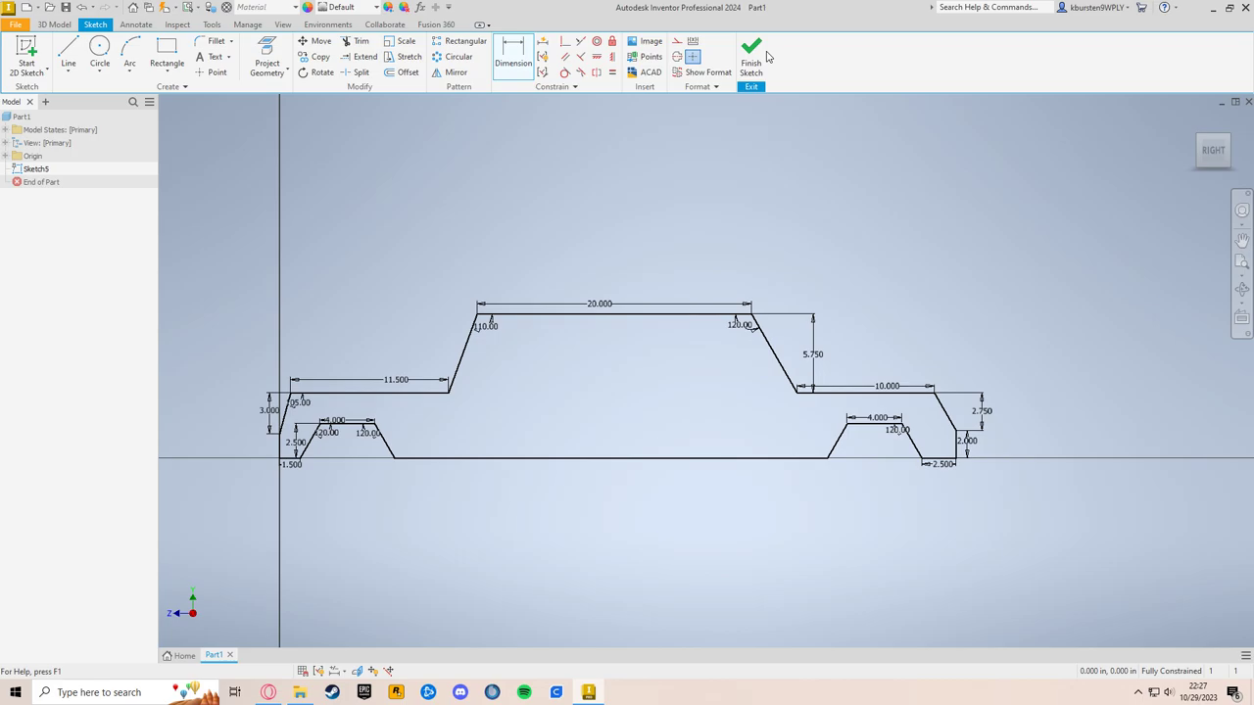
click(752, 61)
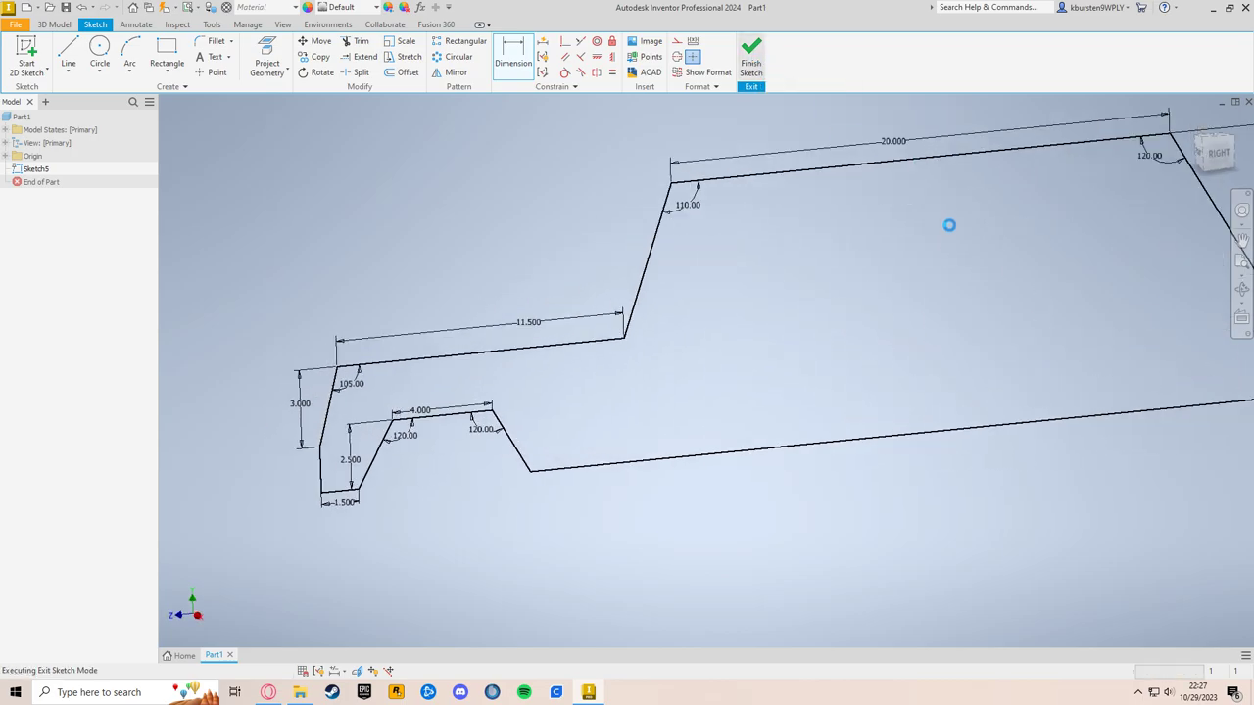
key(Home)
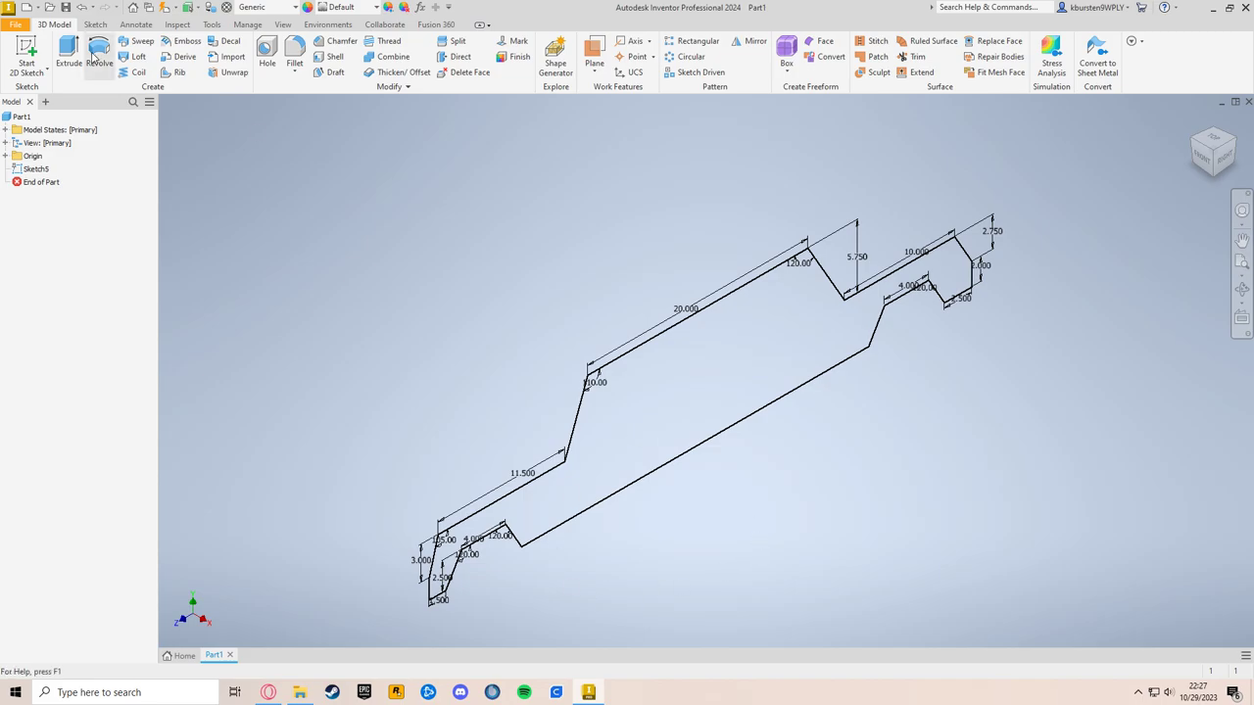
Step: Extrude the car profile 16 in in the flipped direction to form the solid body
click(85, 55)
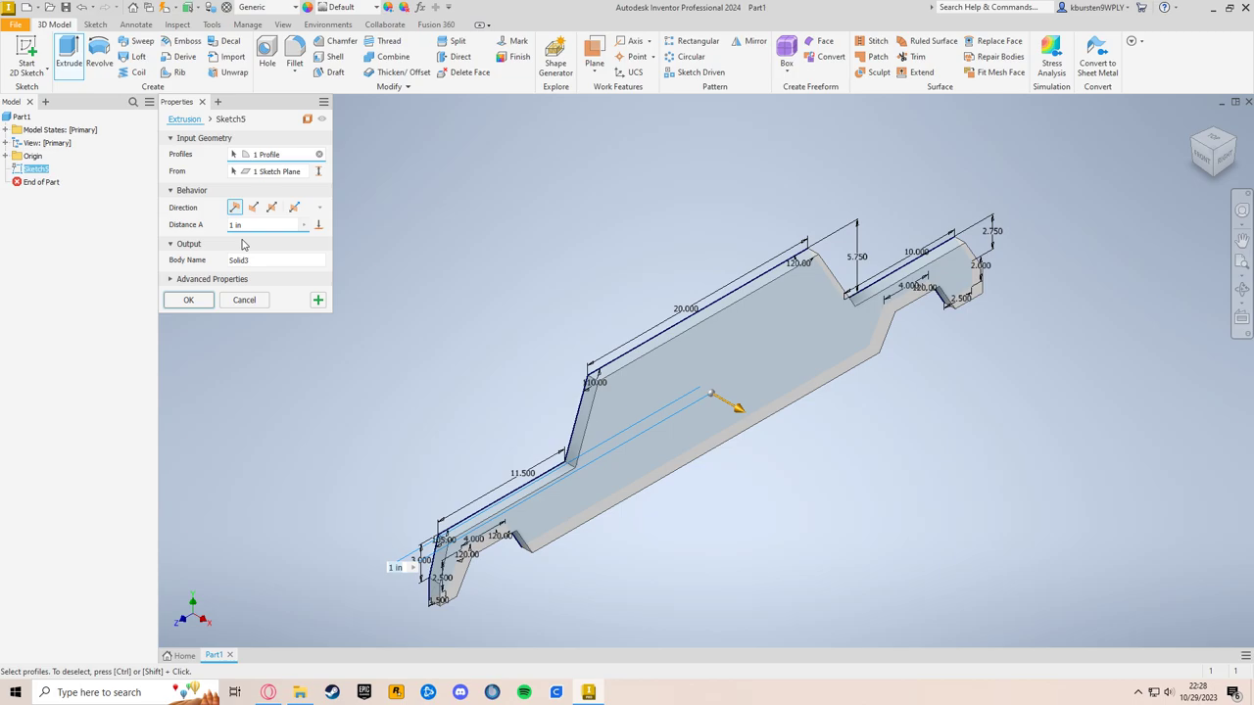
click(253, 207)
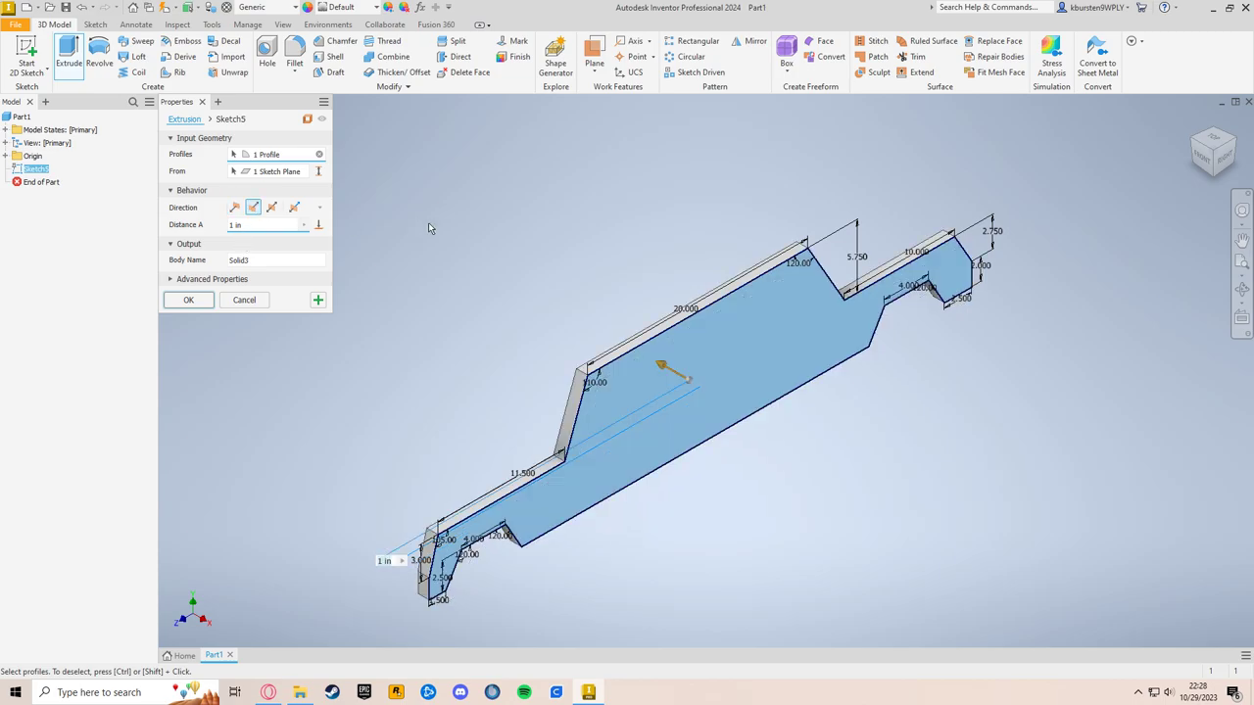
text(12)
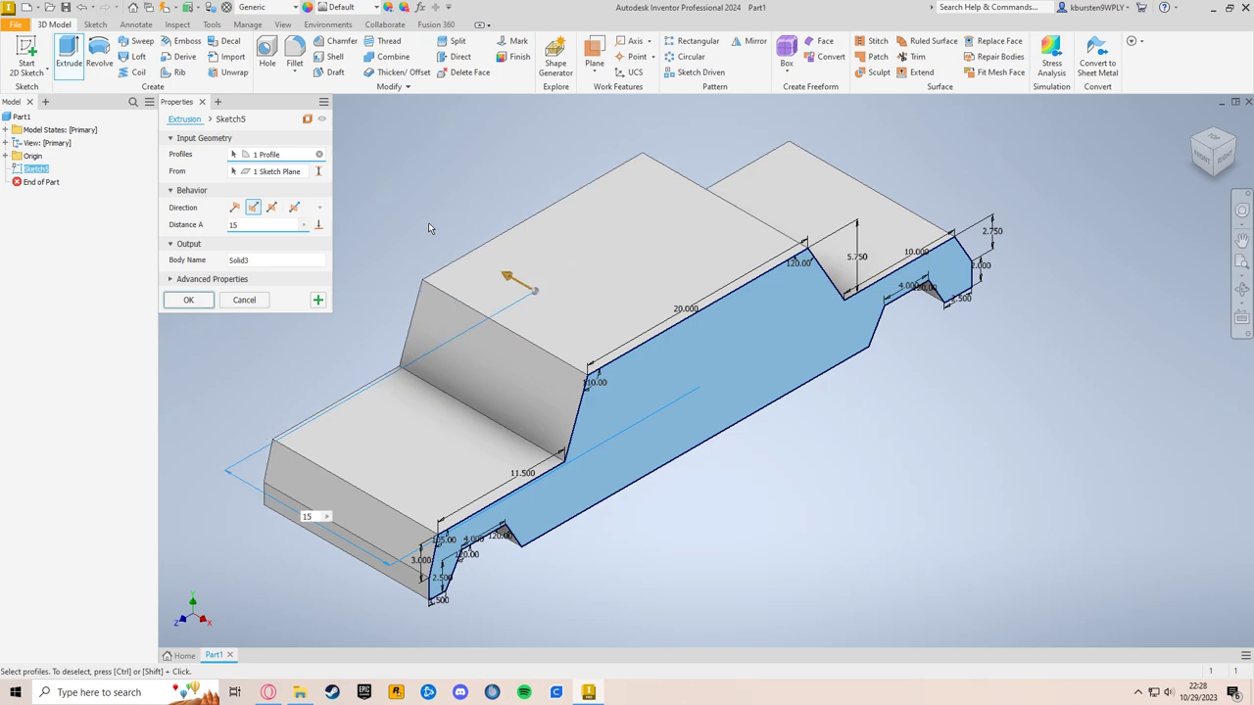
text(6)
key(Return)
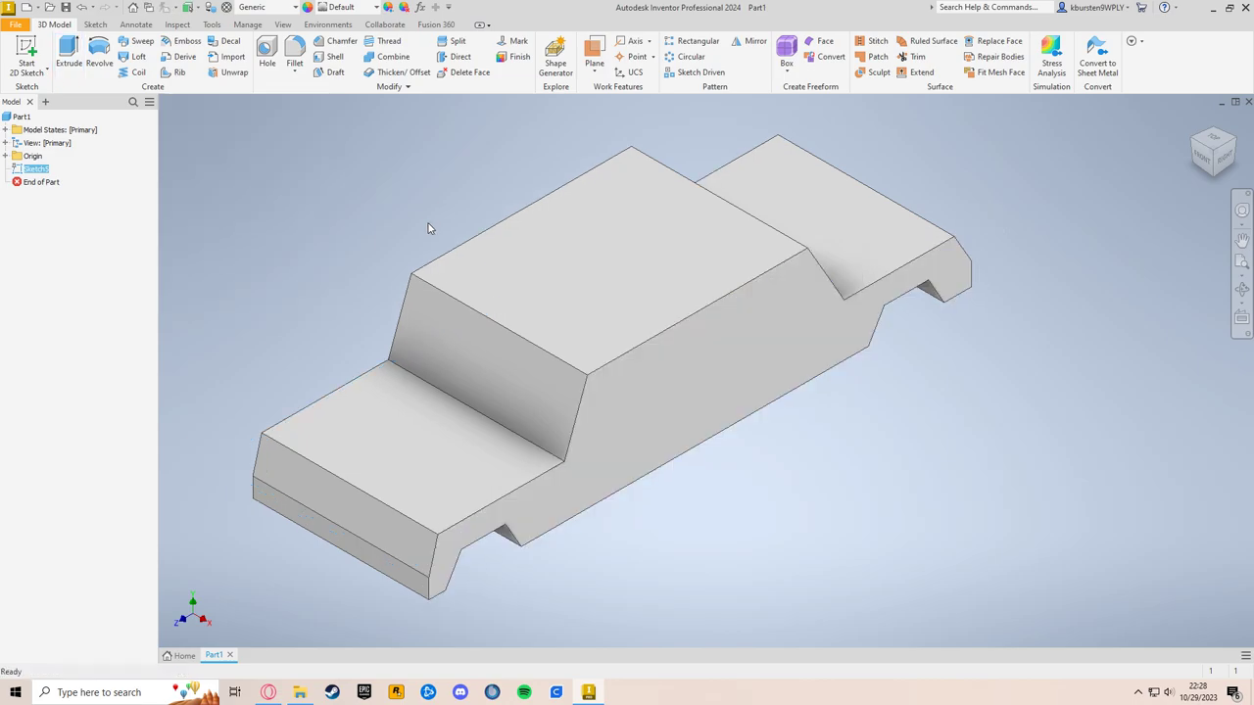
Step: Examine the extruded car body from several angles, including its wheel arches and the sloped and vertical faces at one end
shift+middle_drag(503, 260, 752, 442)
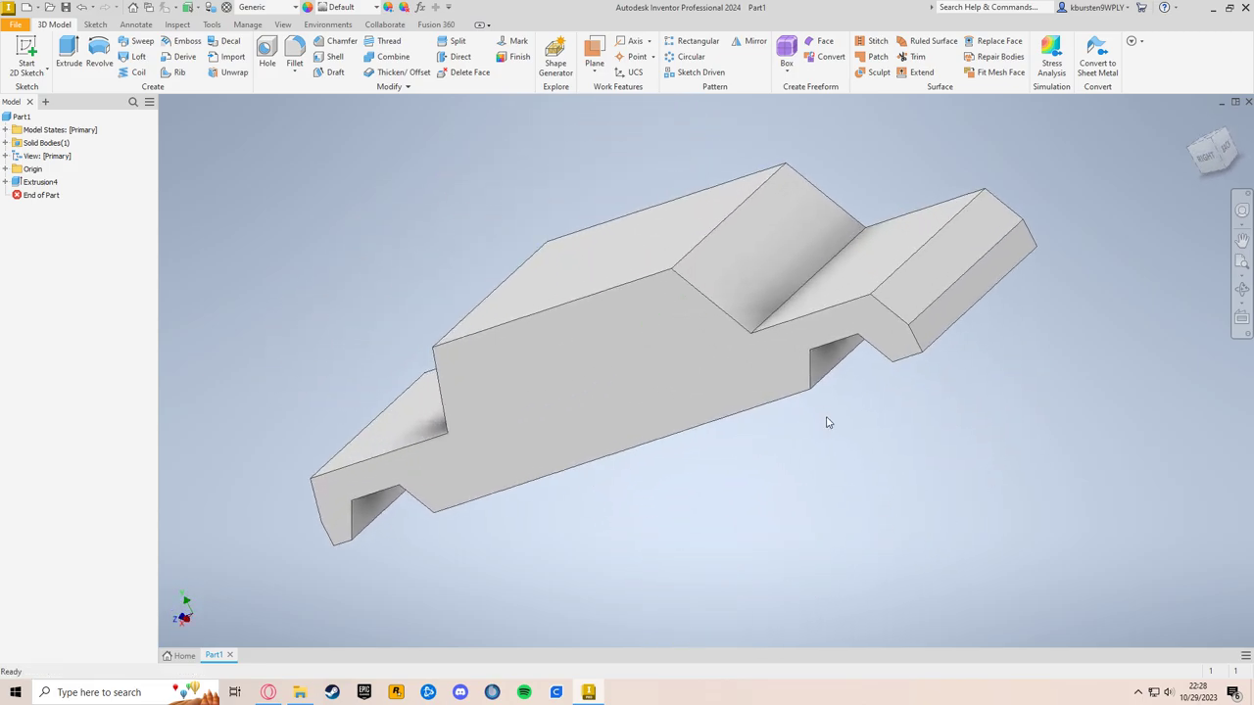
shift+middle_drag(833, 459, 809, 451)
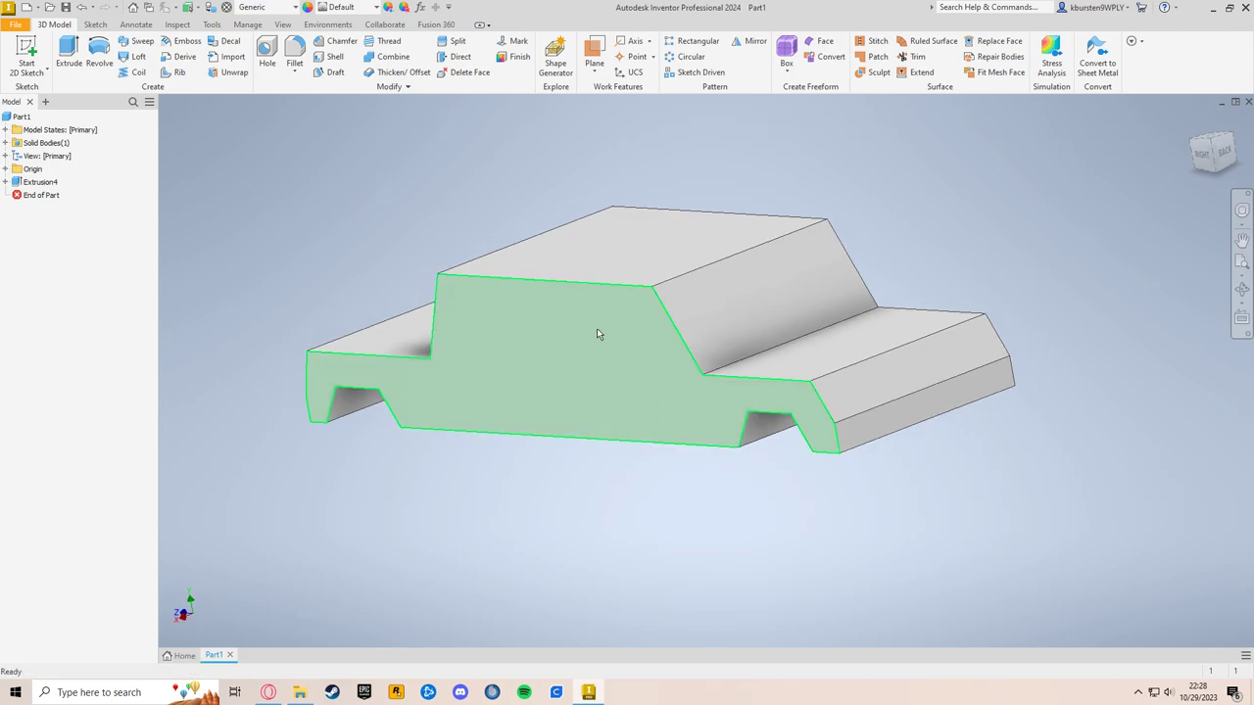
shift+middle_drag(799, 507, 937, 376)
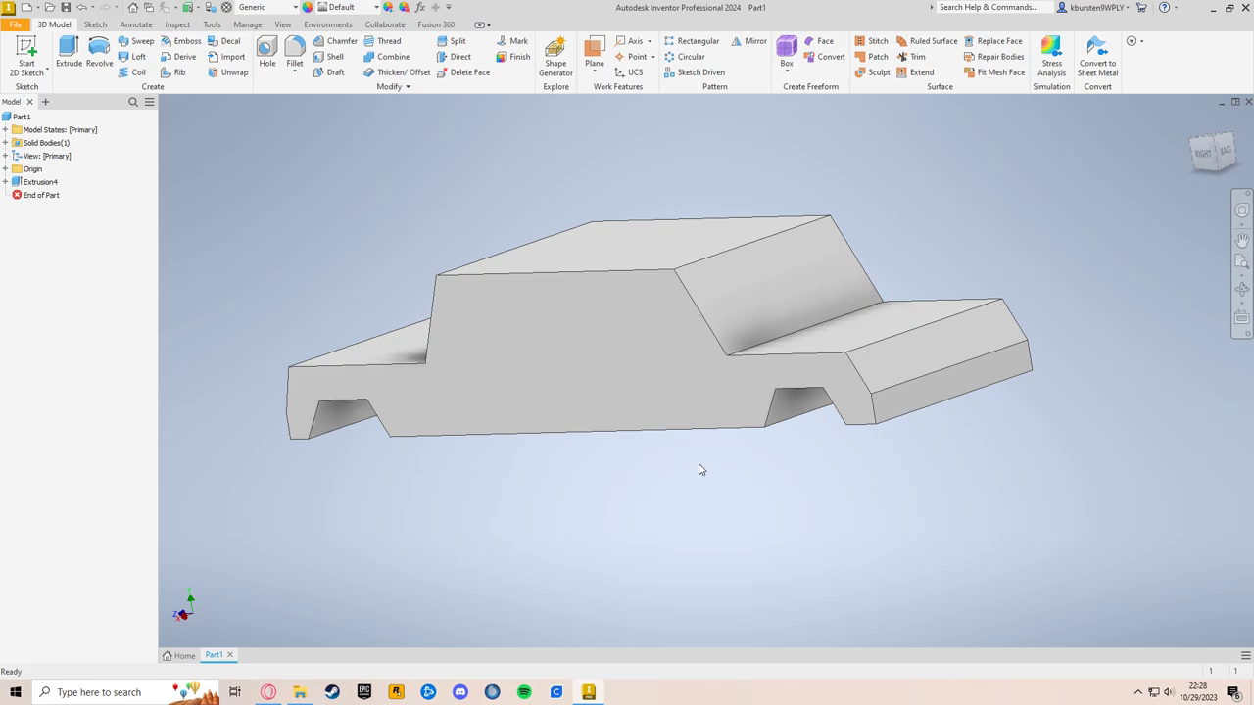
shift+middle_drag(713, 469, 676, 557)
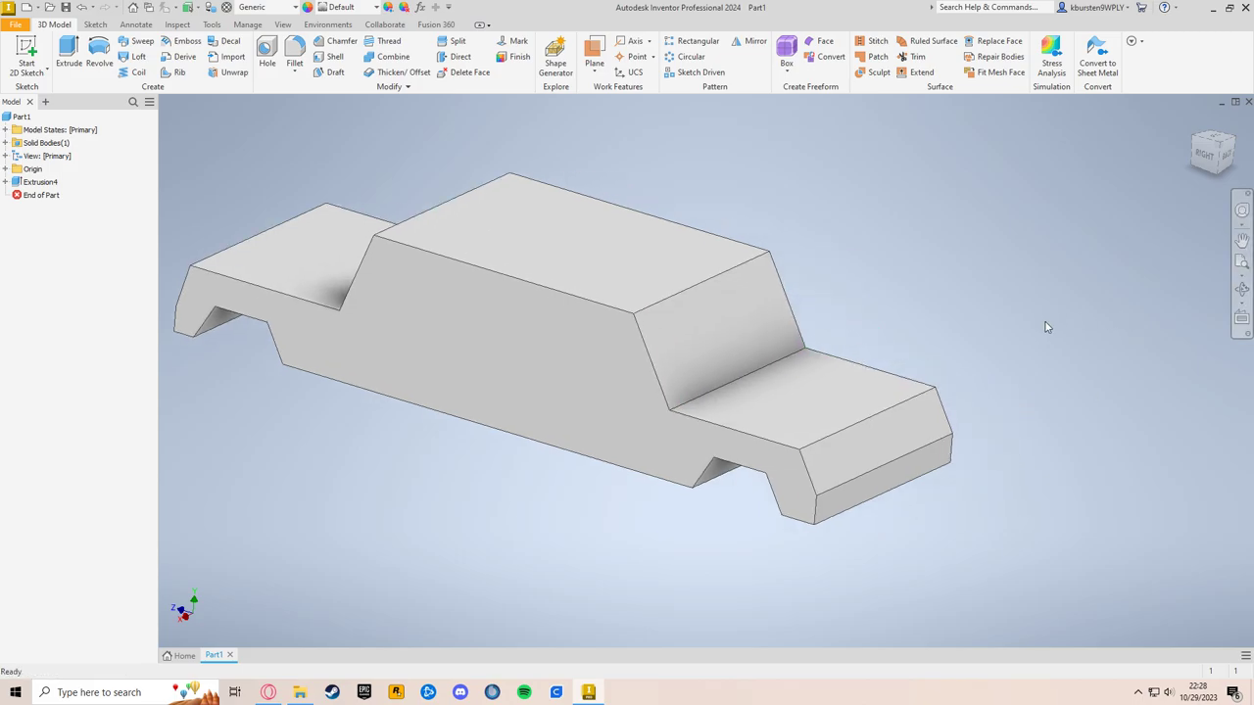
shift+middle_drag(999, 464, 962, 456)
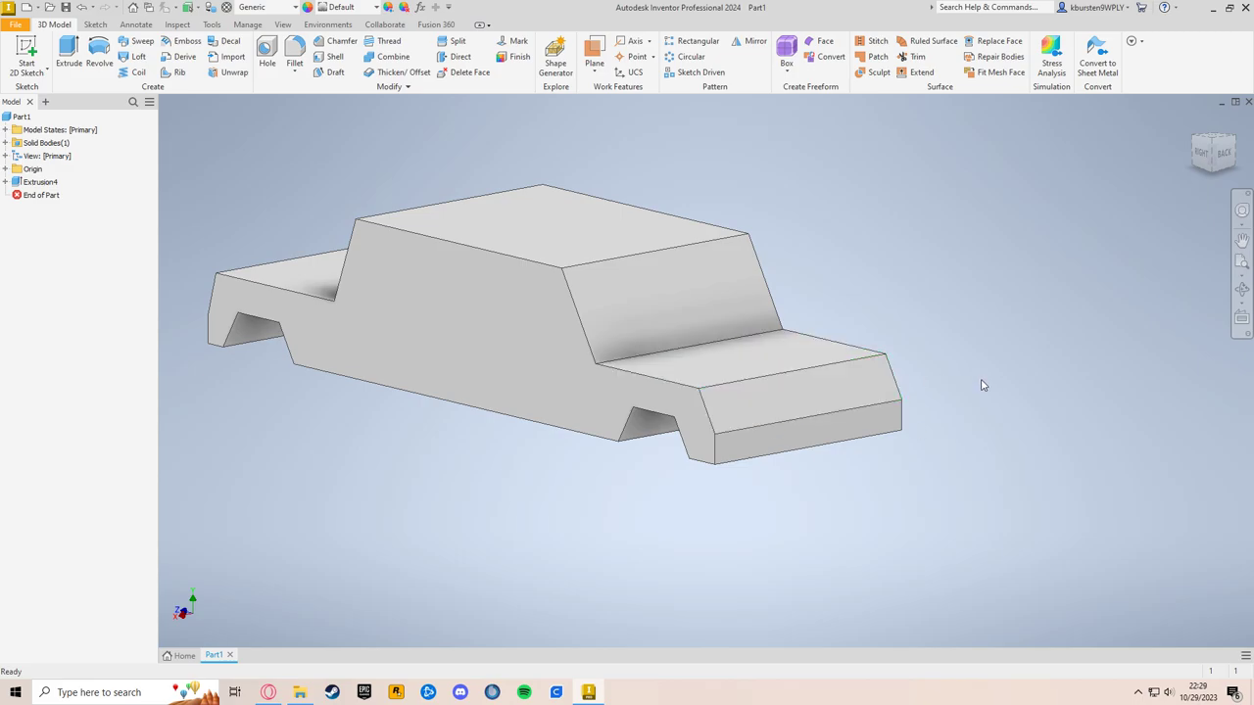
middle_drag(984, 385, 1013, 393)
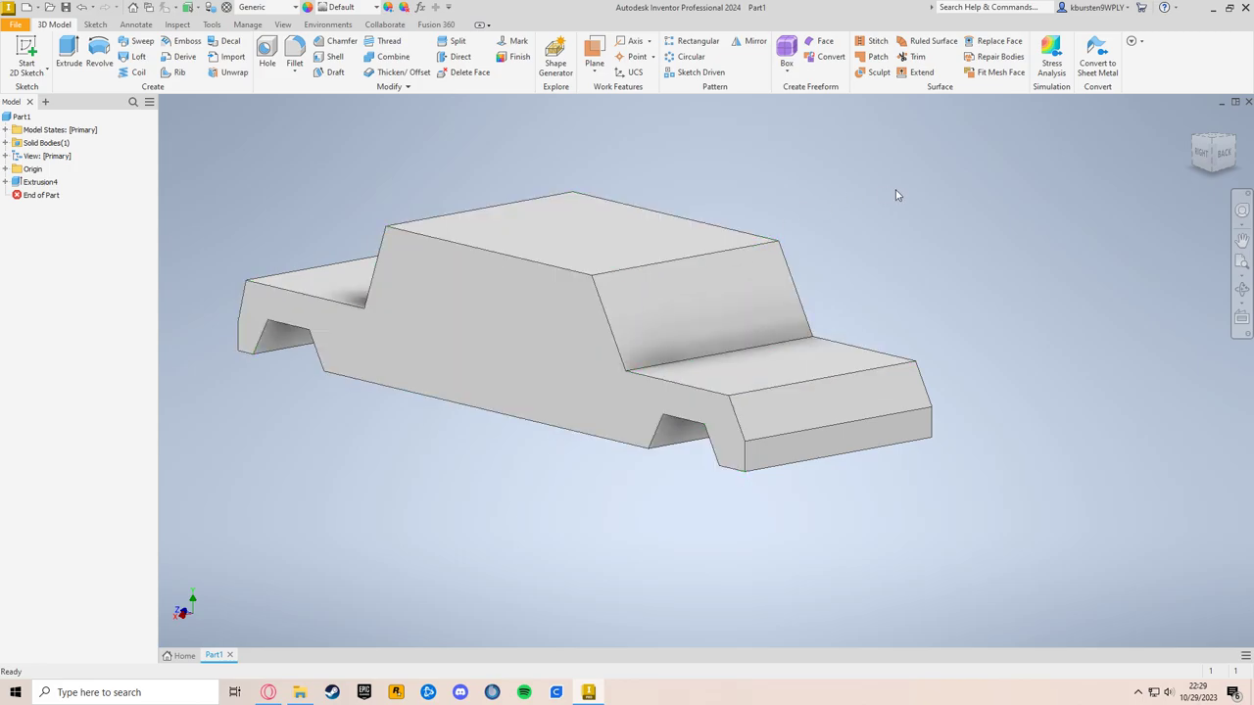
shift+middle_drag(1011, 323, 920, 338)
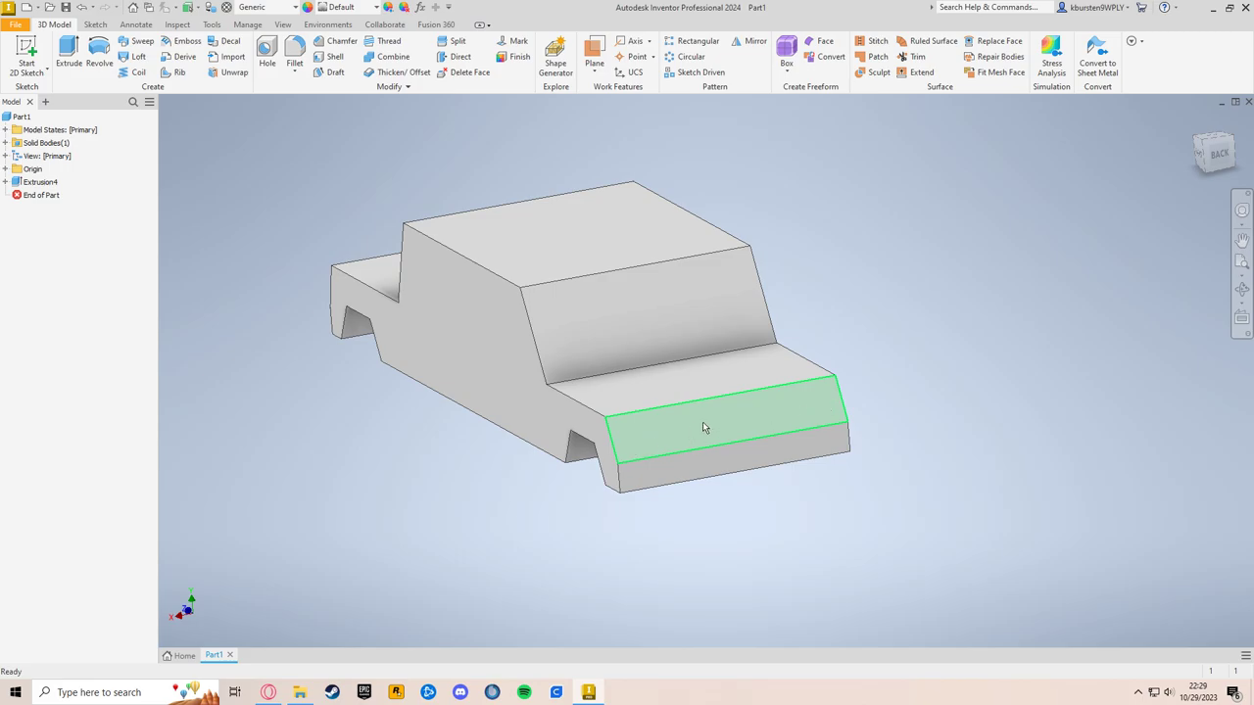
middle_drag(709, 450, 792, 467)
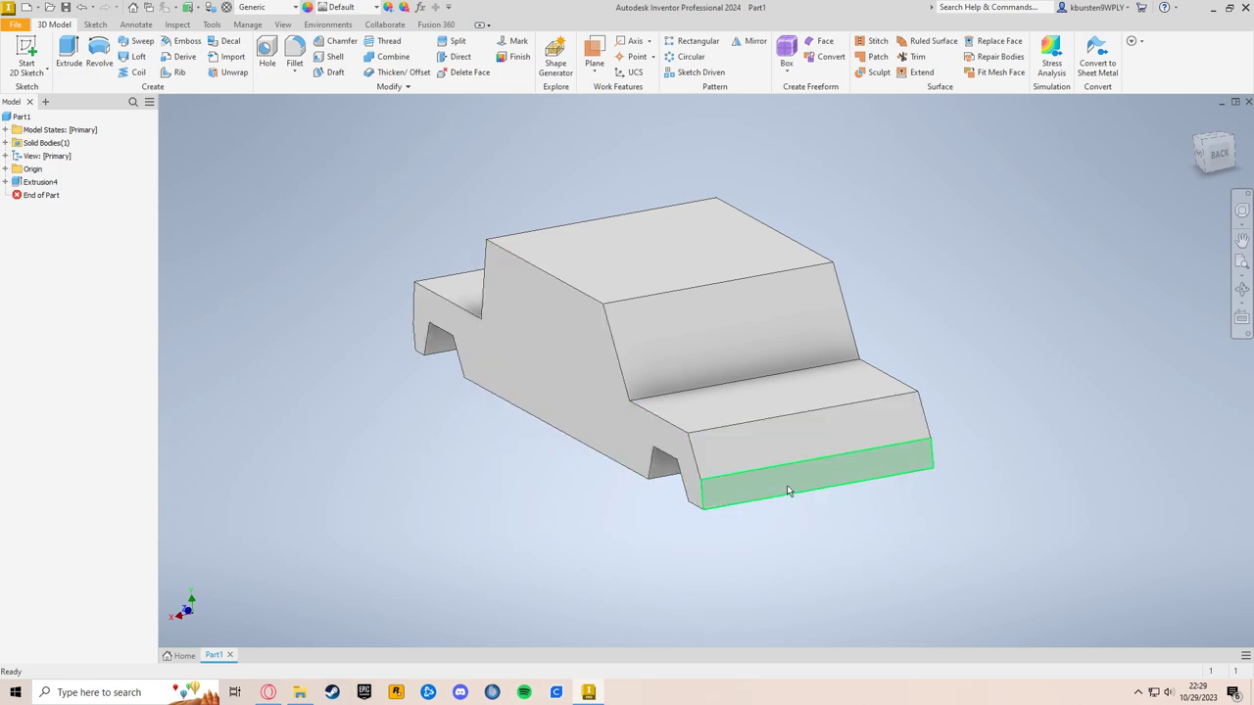
scroll(852, 521, up, 3)
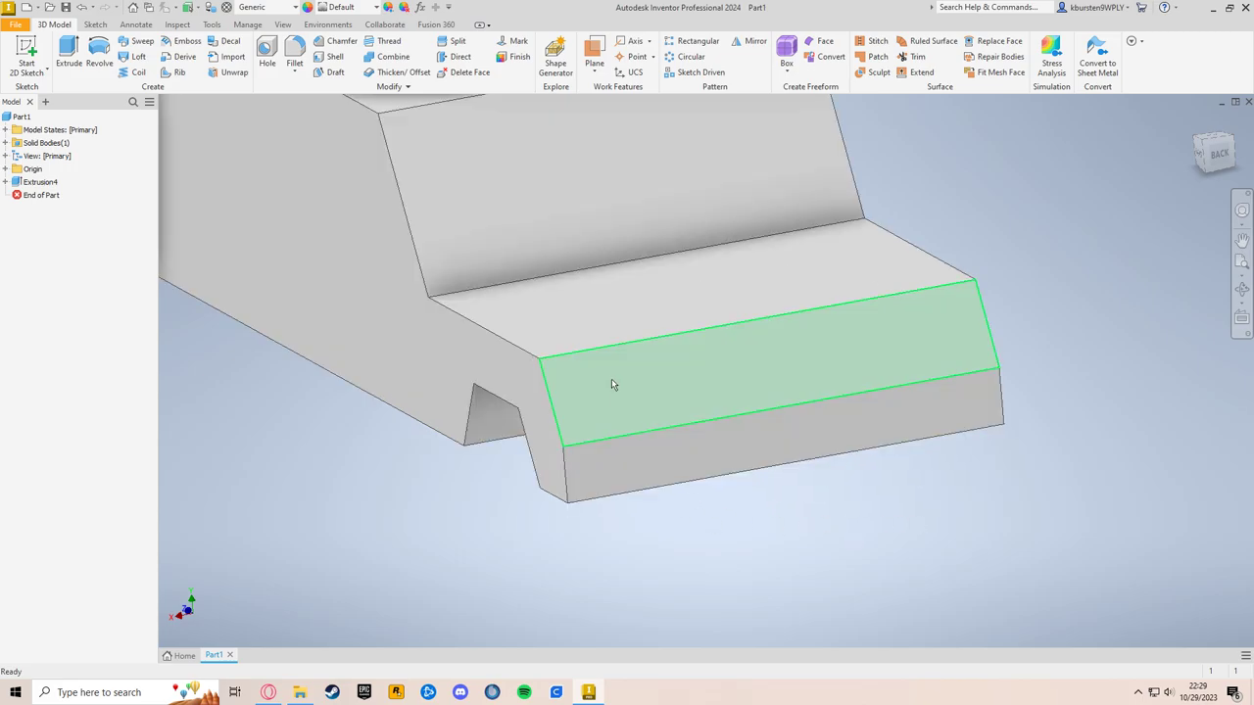
click(773, 368)
click(1081, 315)
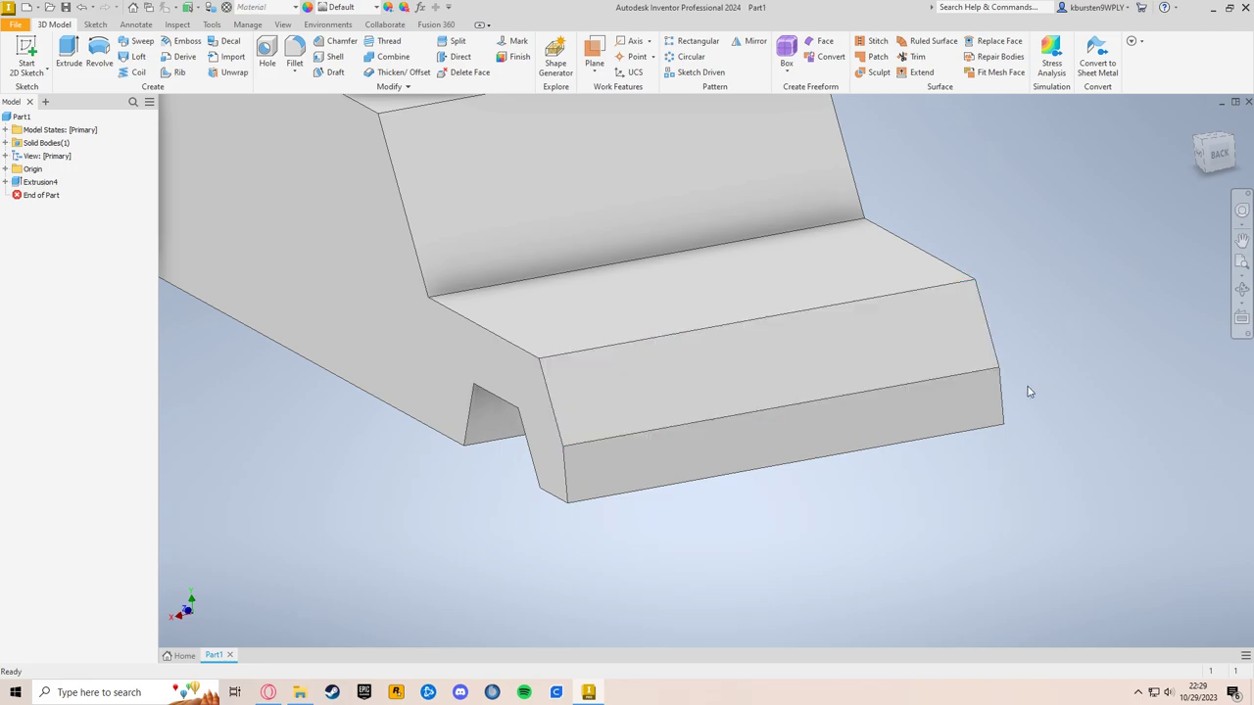
Step: Start a new sketch on the vertical face below the sloped face at the car's back end
mouse_move(808, 520)
shift+middle_down()
mouse_move(899, 496)
mouse_move(712, 481)
mouse_move(759, 467)
shift+middle_up()
shift+middle_drag(793, 352, 793, 365)
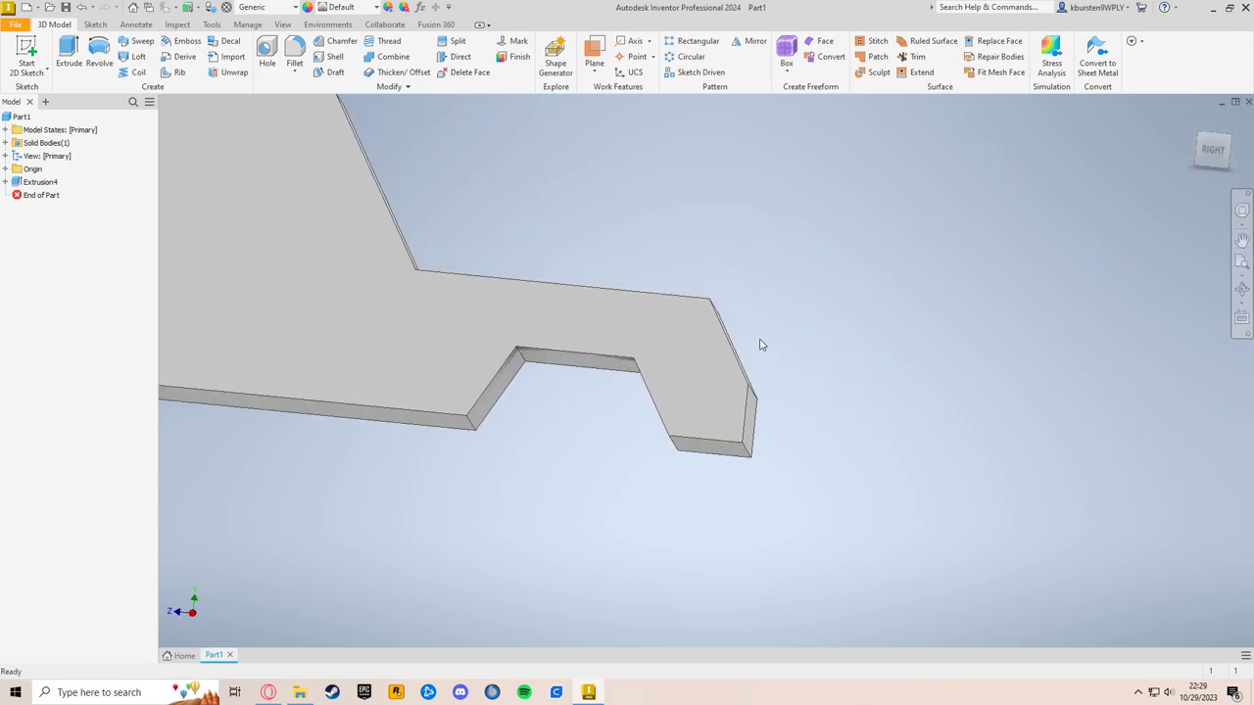
click(1206, 151)
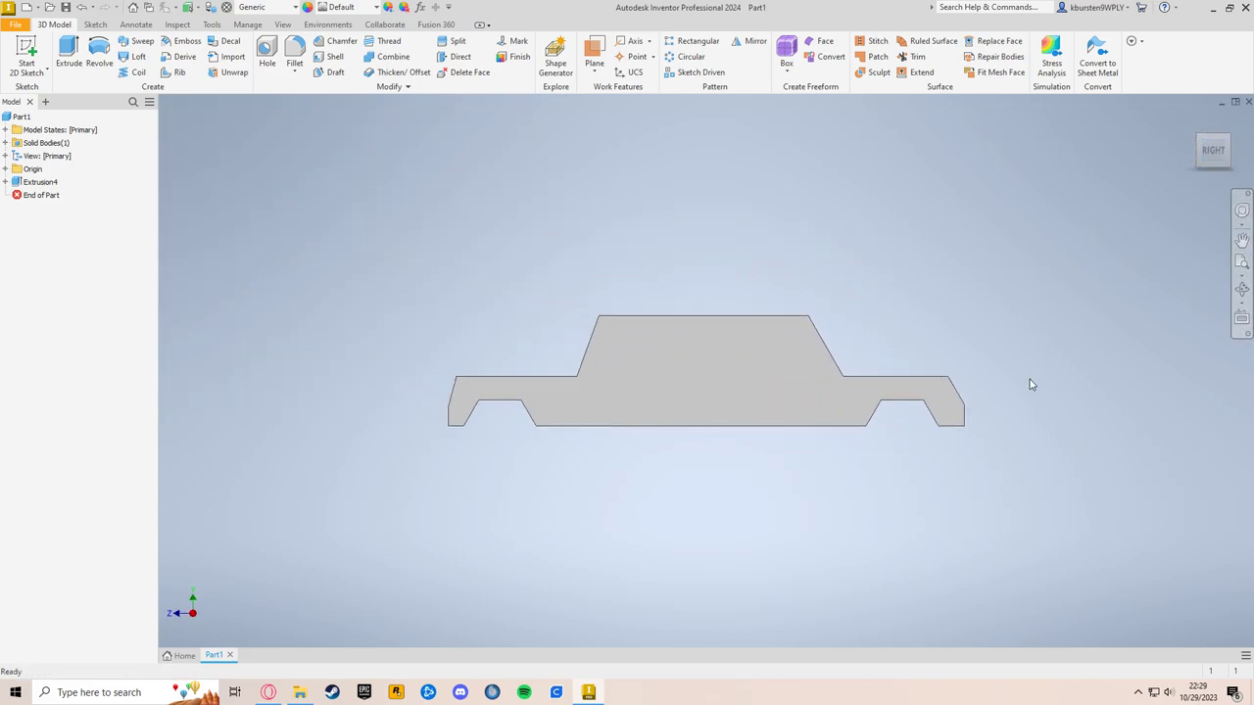
scroll(981, 388, down, 3)
scroll(981, 389, down, 3)
scroll(982, 420, down, 3)
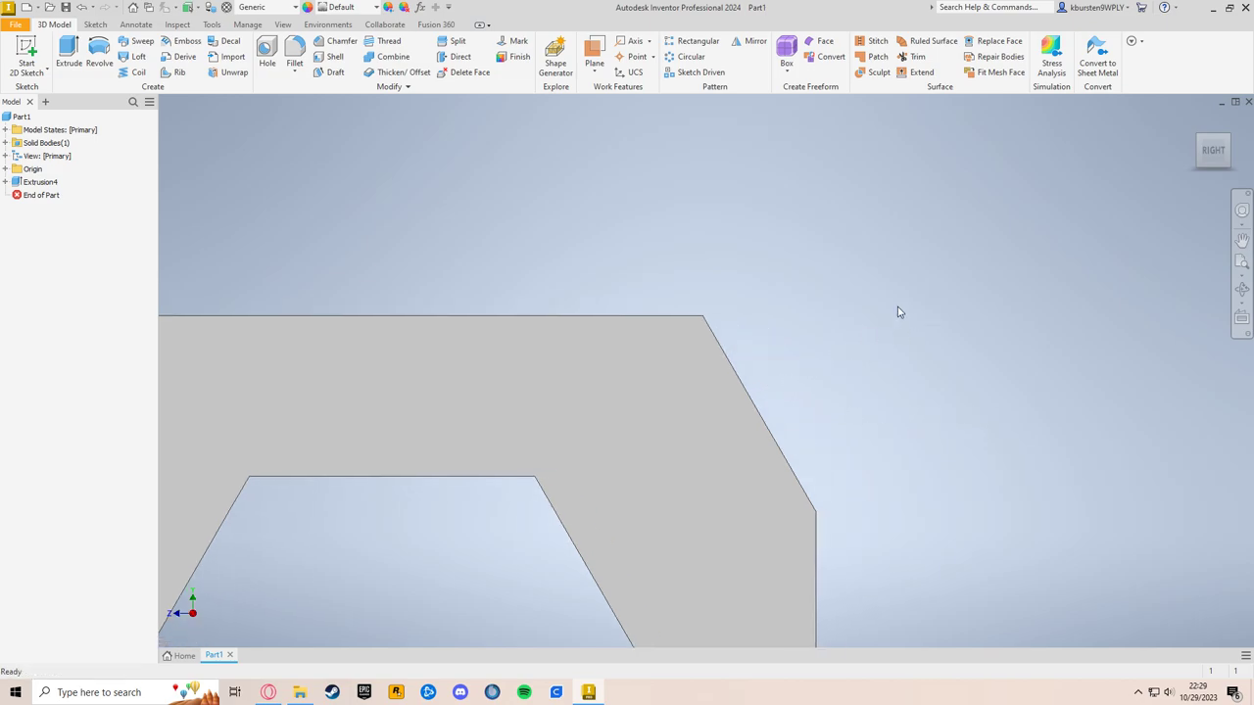
middle_drag(890, 392, 744, 300)
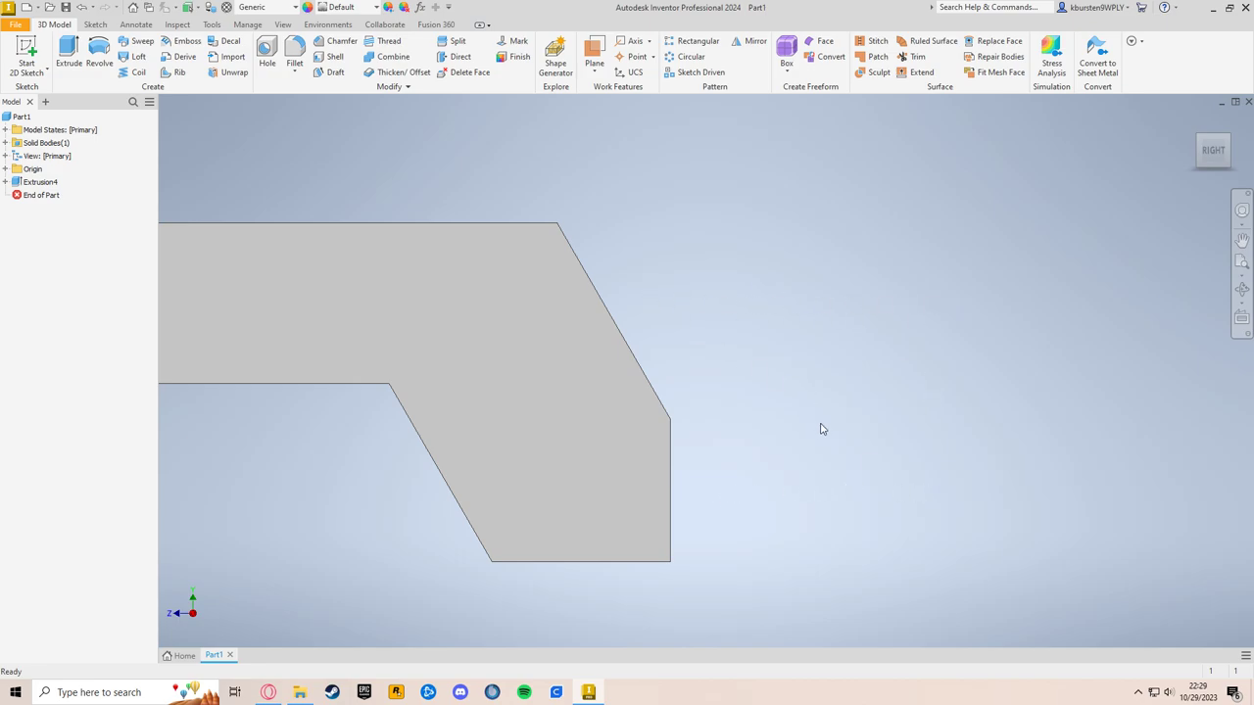
shift+middle_drag(809, 364, 801, 372)
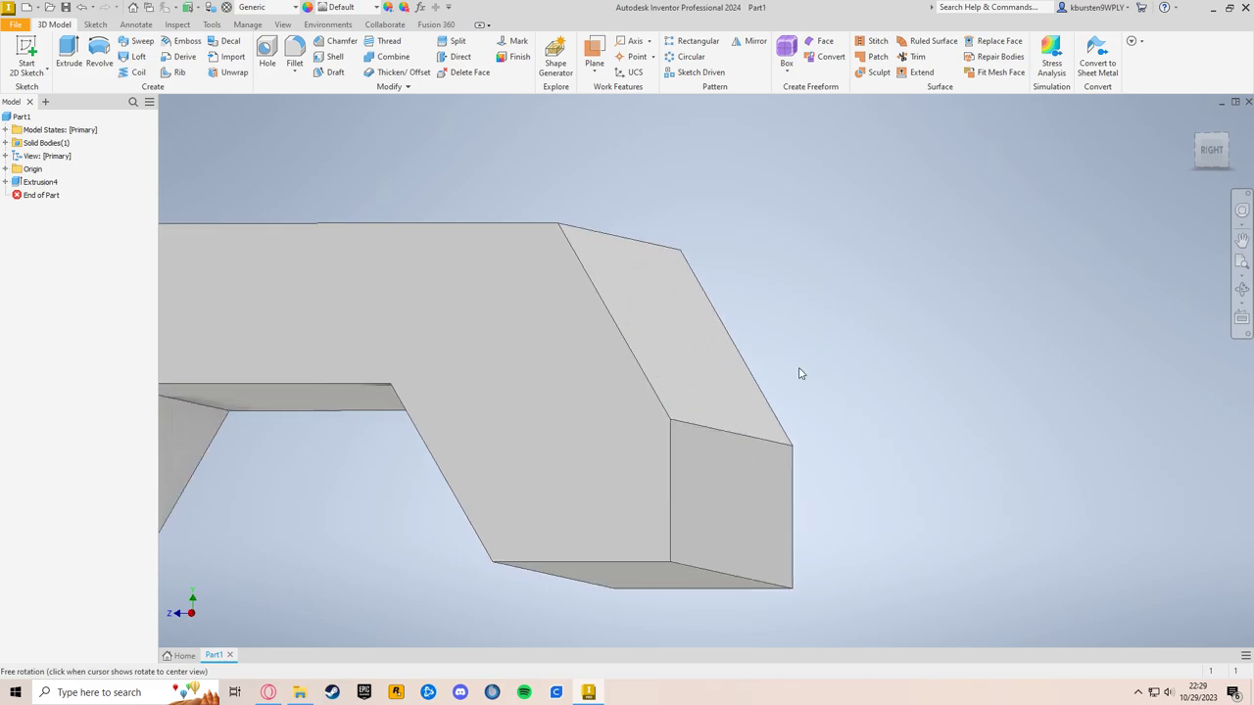
click(750, 490)
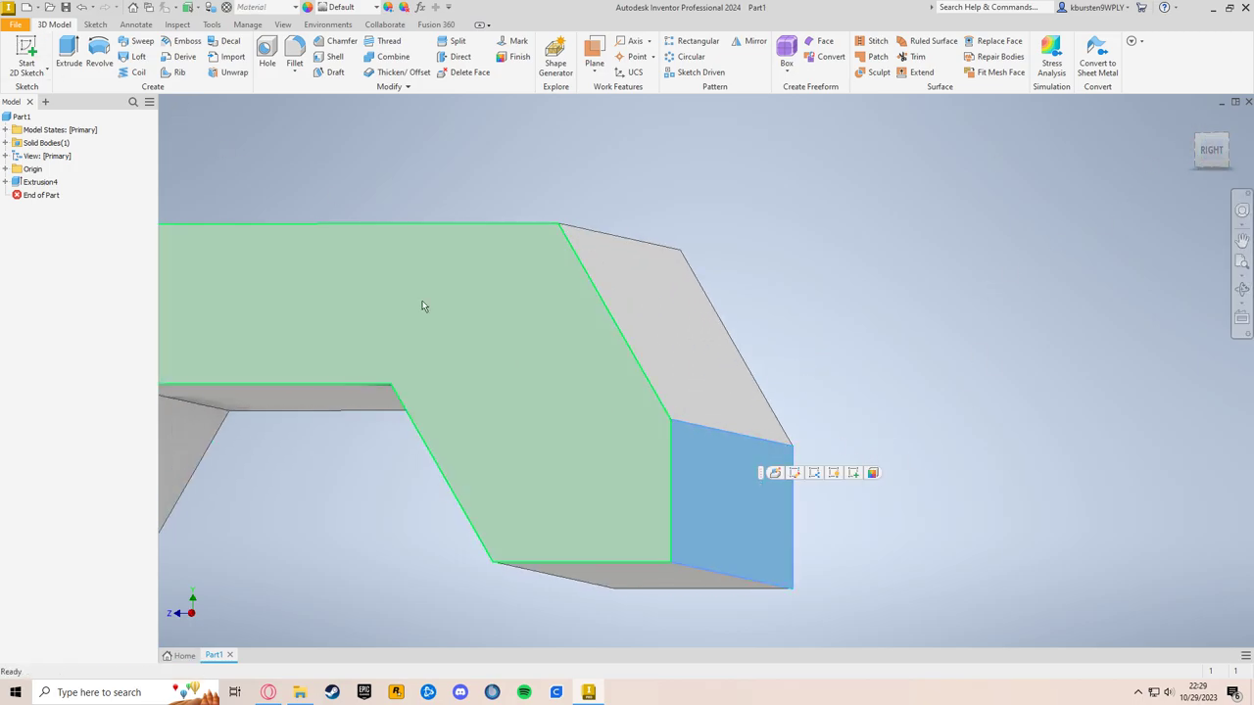
click(25, 49)
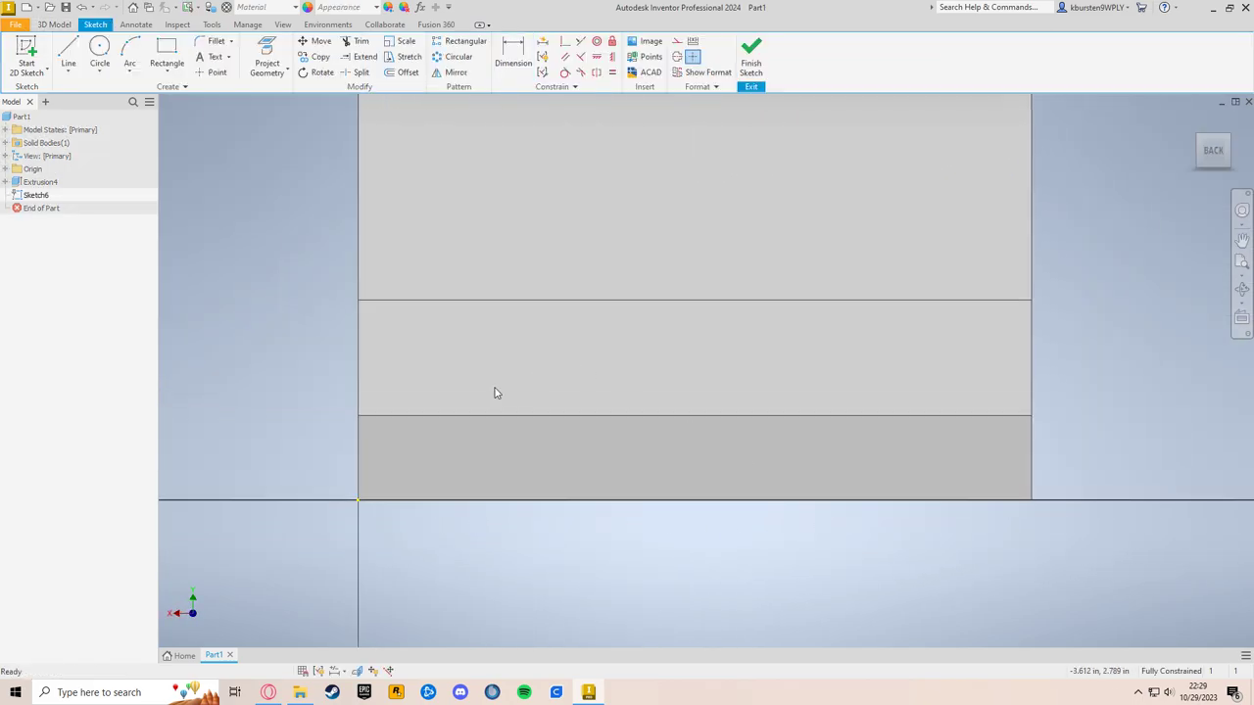
Step: Sketch a circle about 1.7 in in diameter over the sloped face near the car's side edge and a smaller circle beside it, farther inward
click(103, 56)
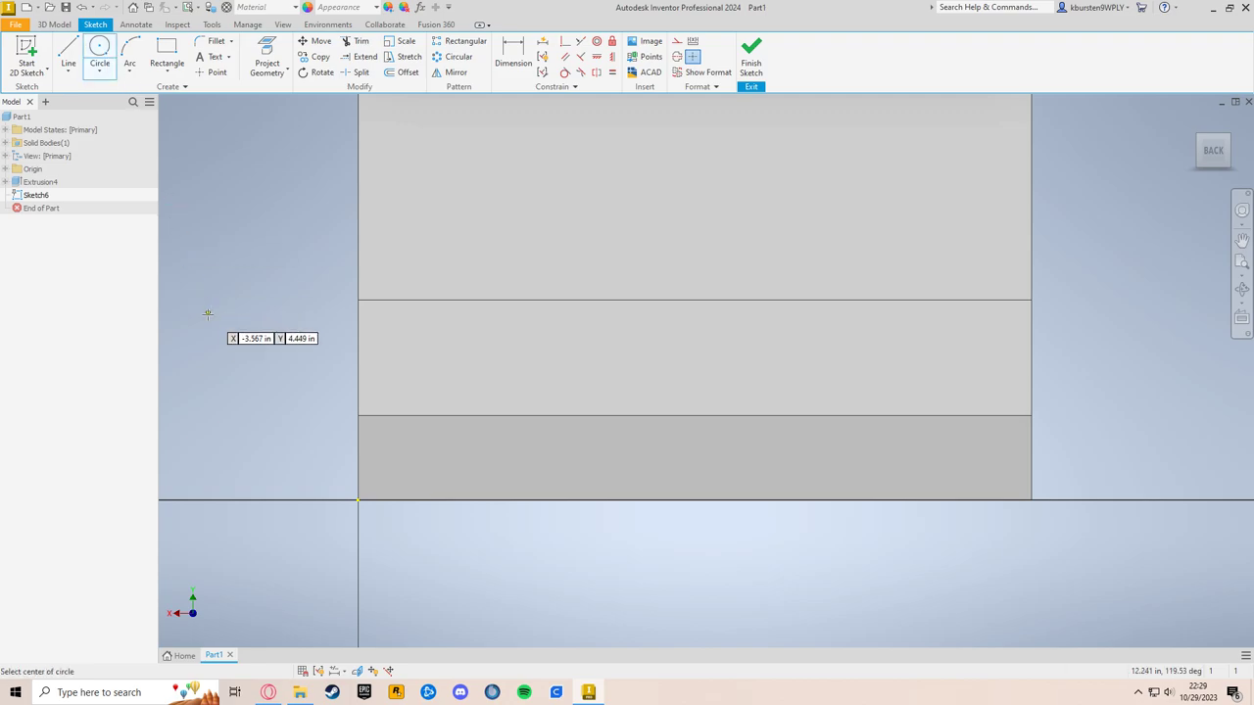
scroll(300, 324, down, 3)
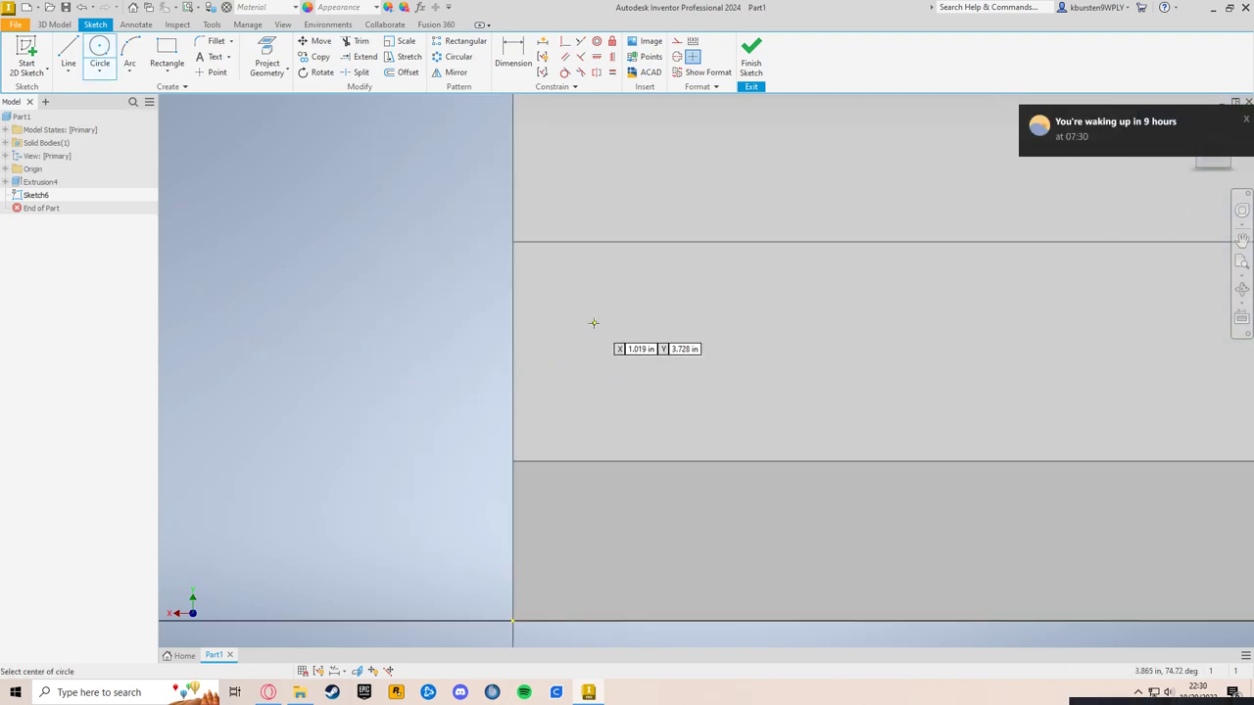
click(1245, 123)
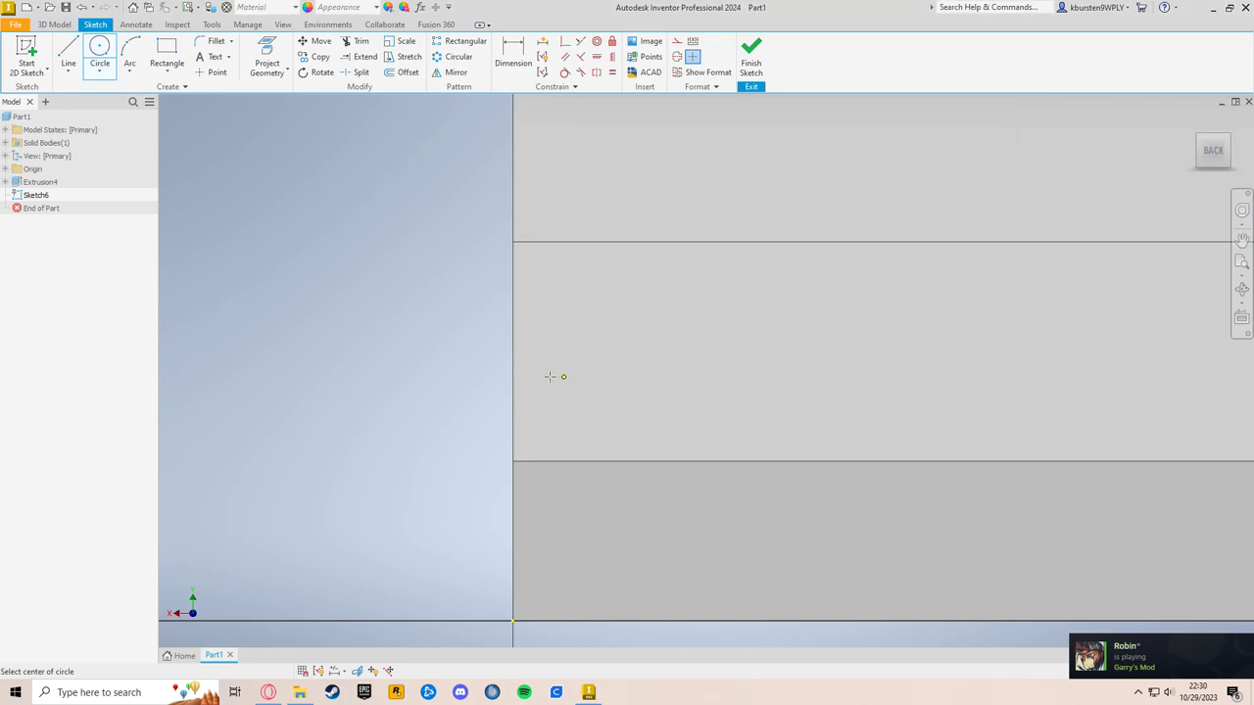
click(597, 339)
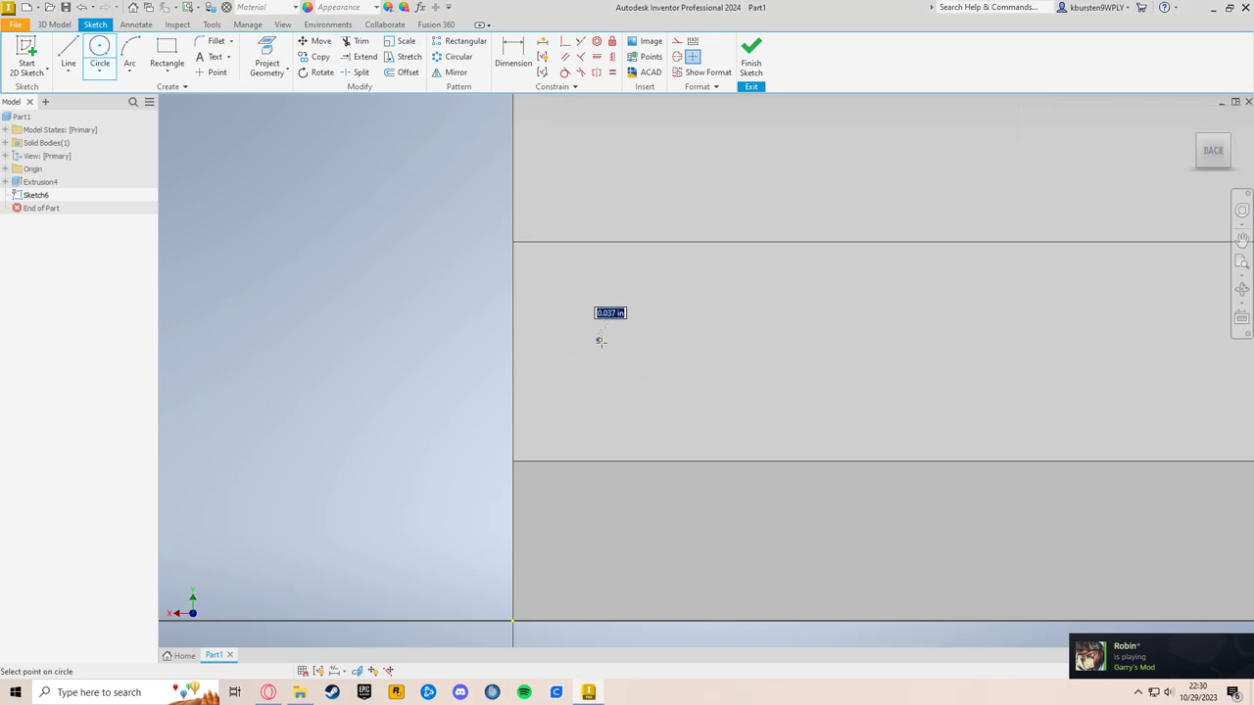
click(652, 376)
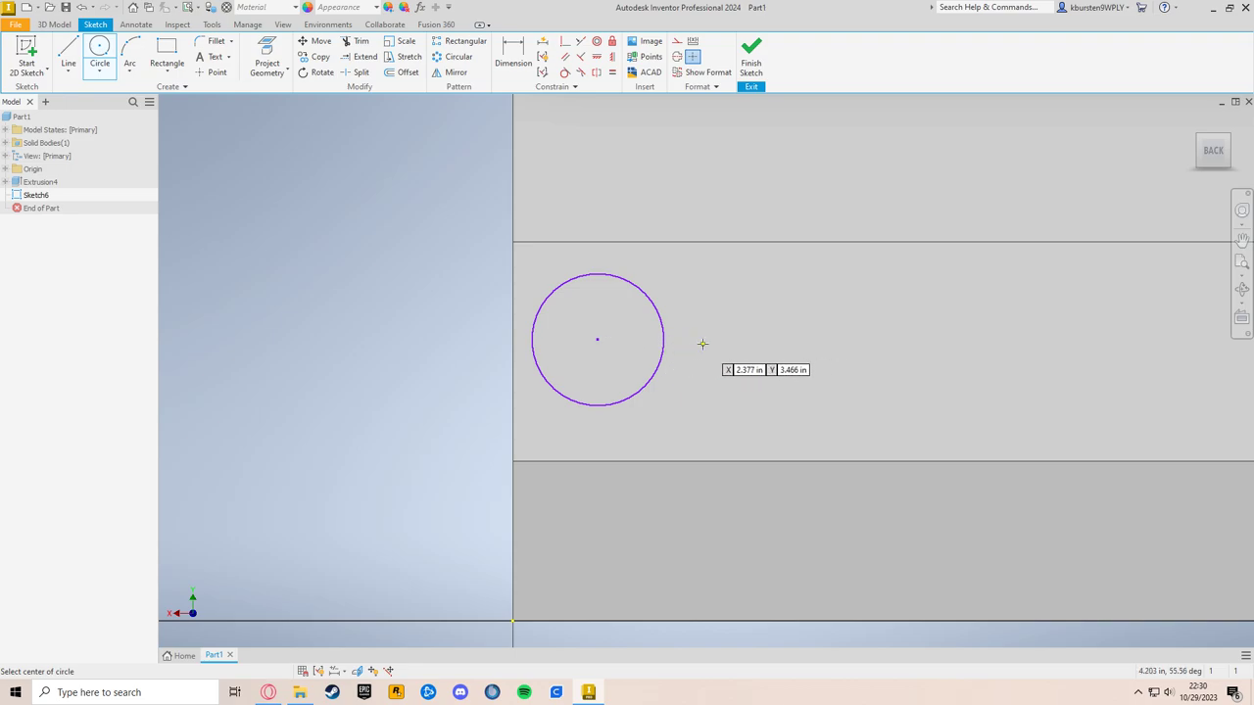
click(745, 339)
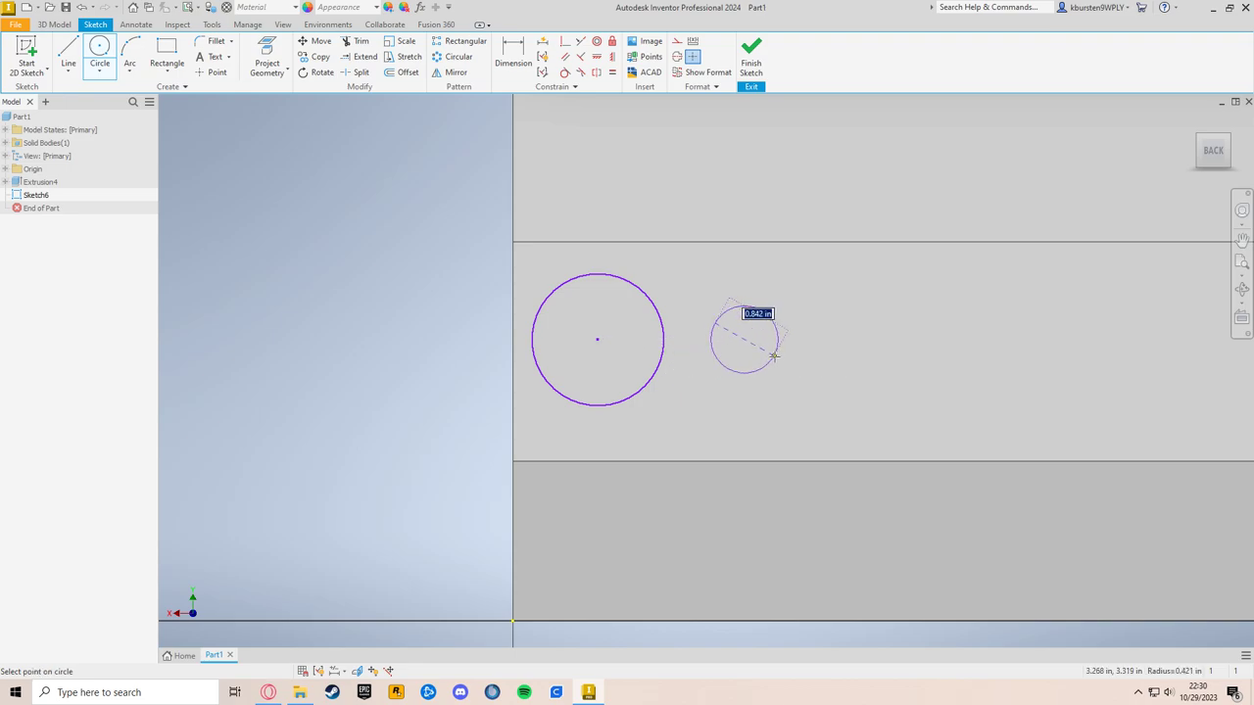
click(783, 366)
Step: Dimension the diameters of the circles, 1.25 in for the smaller one and 1.75 in for the larger one
key(d)
click(771, 303)
click(862, 295)
text(1.25)
key(Return)
click(661, 300)
click(686, 275)
text(1.75)
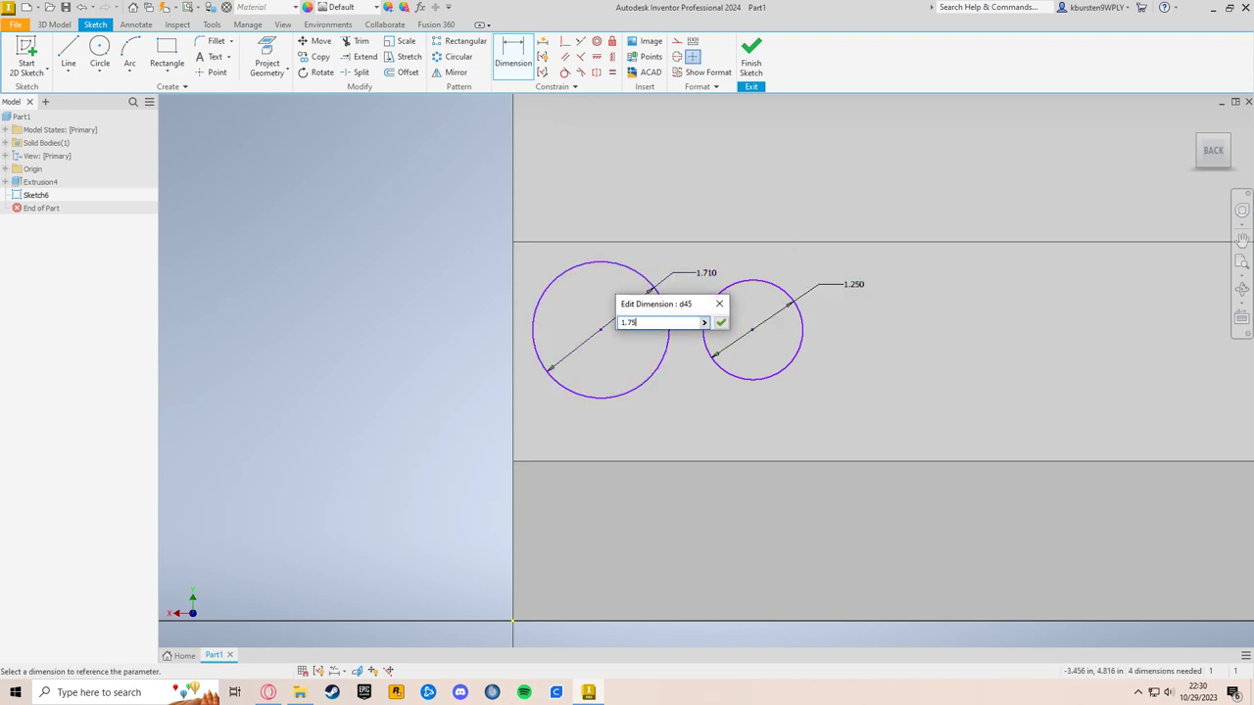
key(Return)
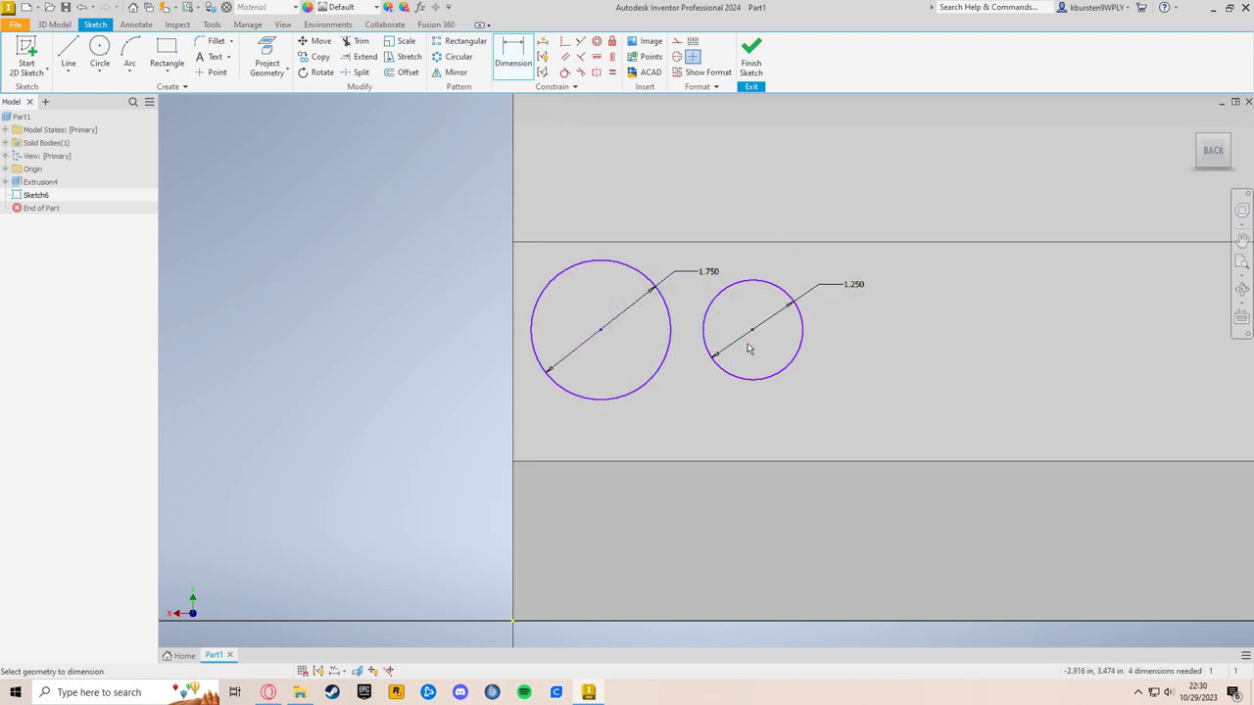
Step: Dimension the distance between the two circles' centers as 1.75 in
click(602, 331)
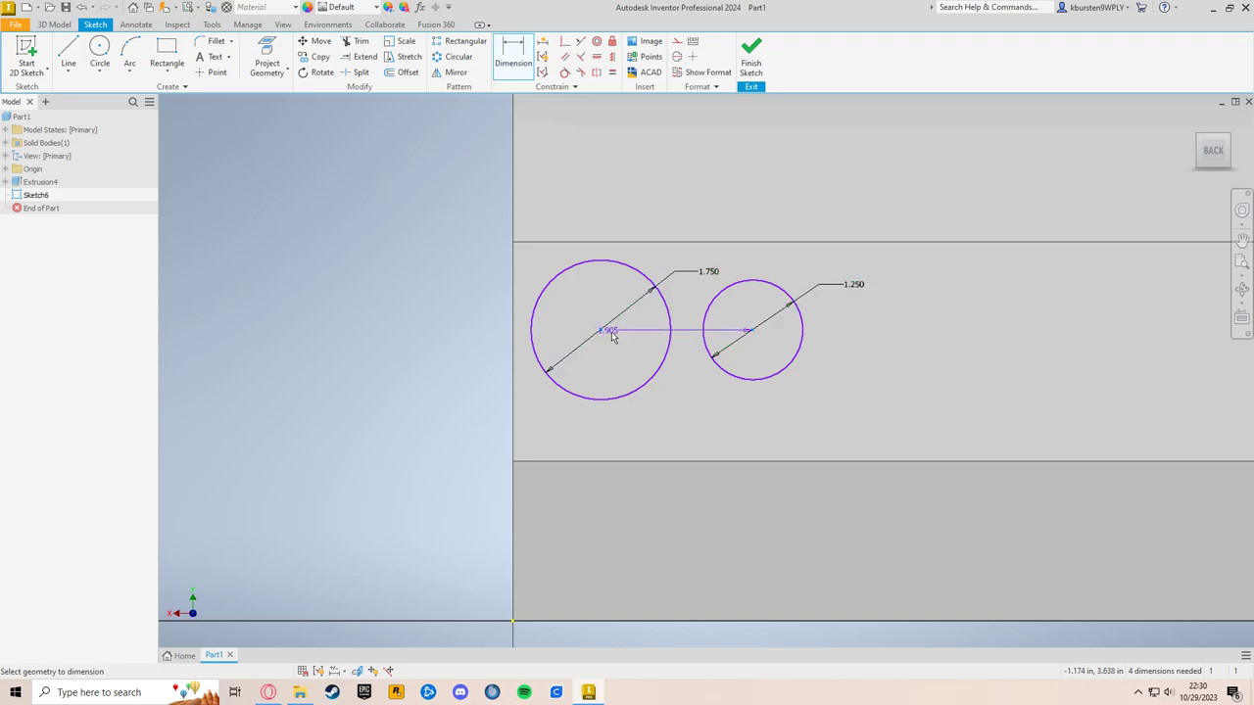
click(744, 338)
click(745, 417)
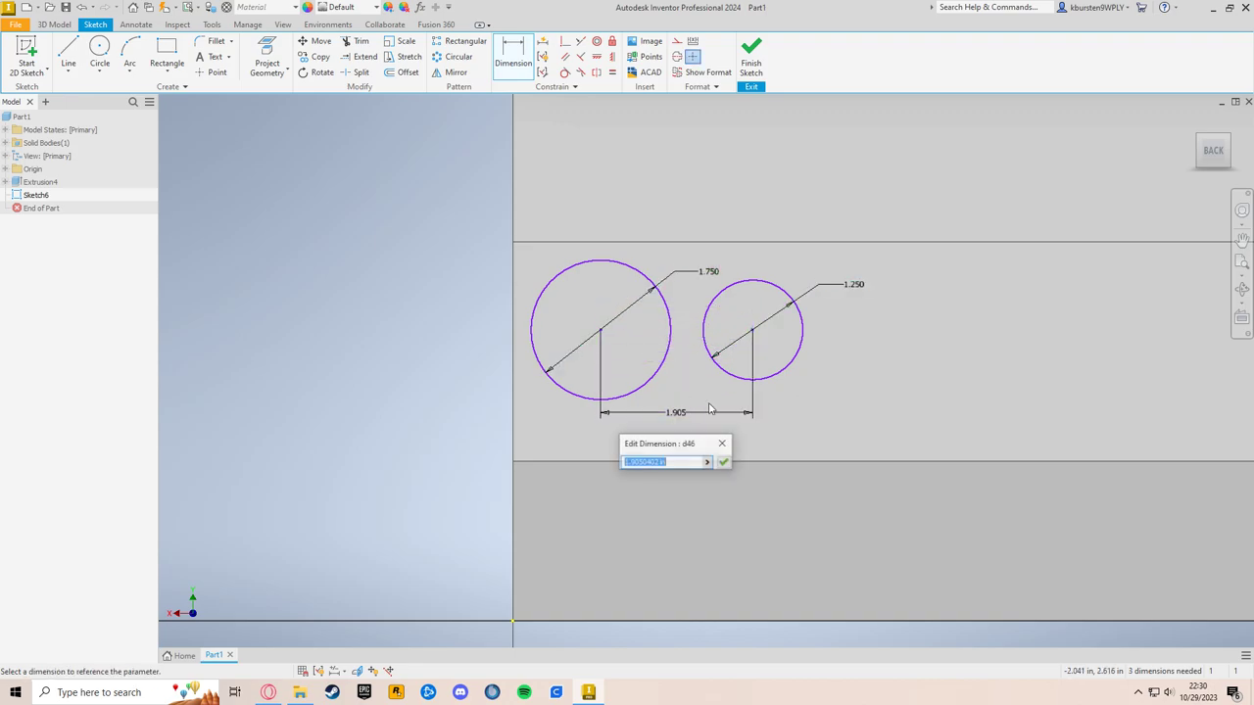
text(1.7)
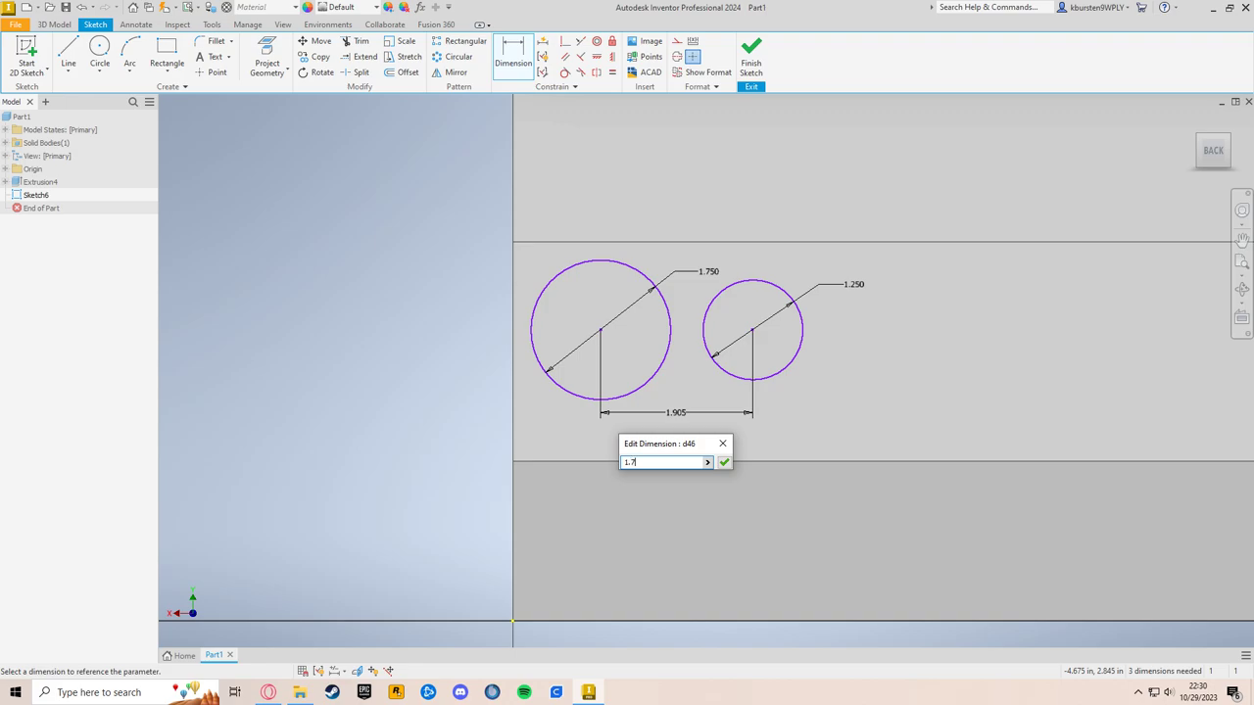
text(5)
key(Return)
Step: Dimension the larger circle's center 1 in from the adjacent side edge of the sloped face
click(599, 333)
click(512, 336)
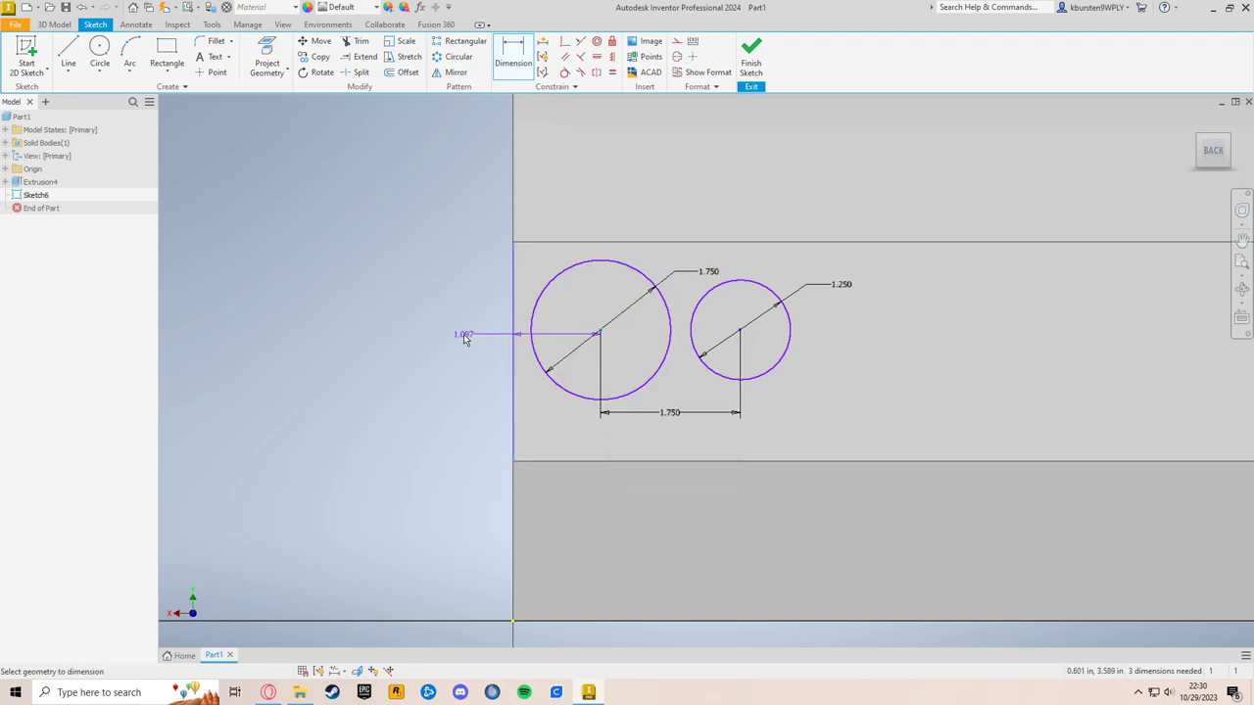
click(464, 334)
text(1)
key(Return)
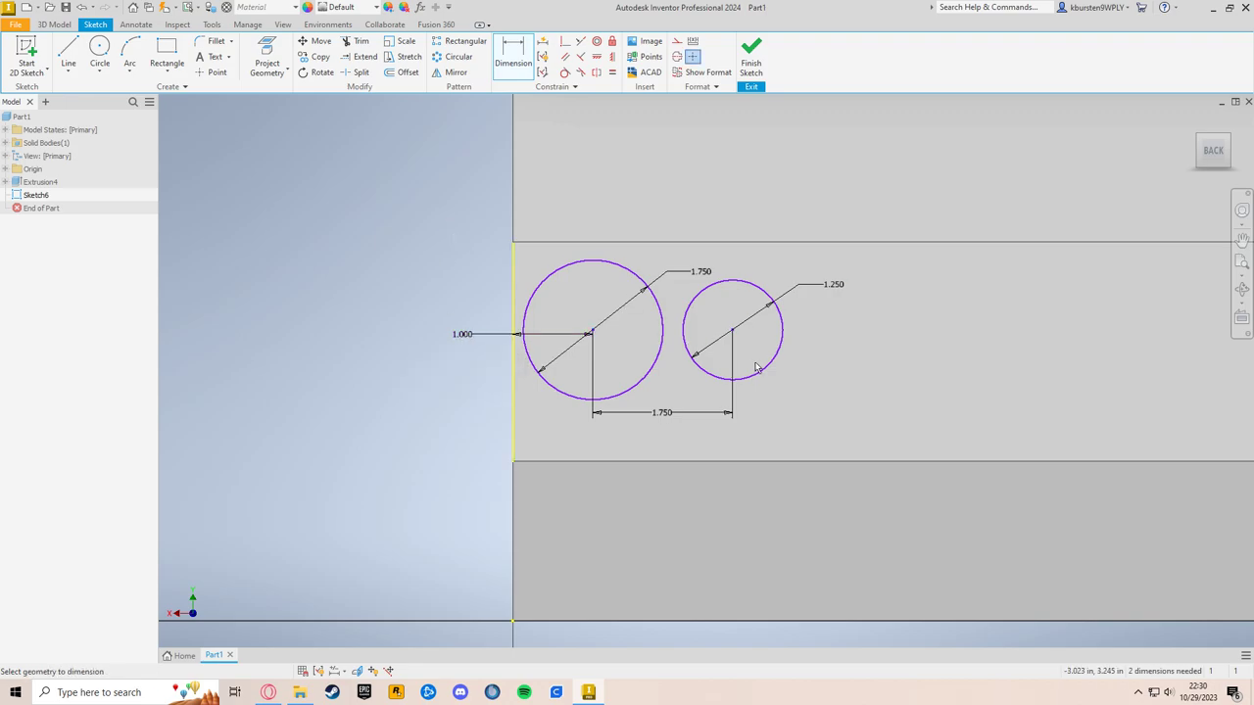
Step: Dimension the larger circle's center 1.25 in below the sloped face's upper edge and end dimensioning
click(602, 262)
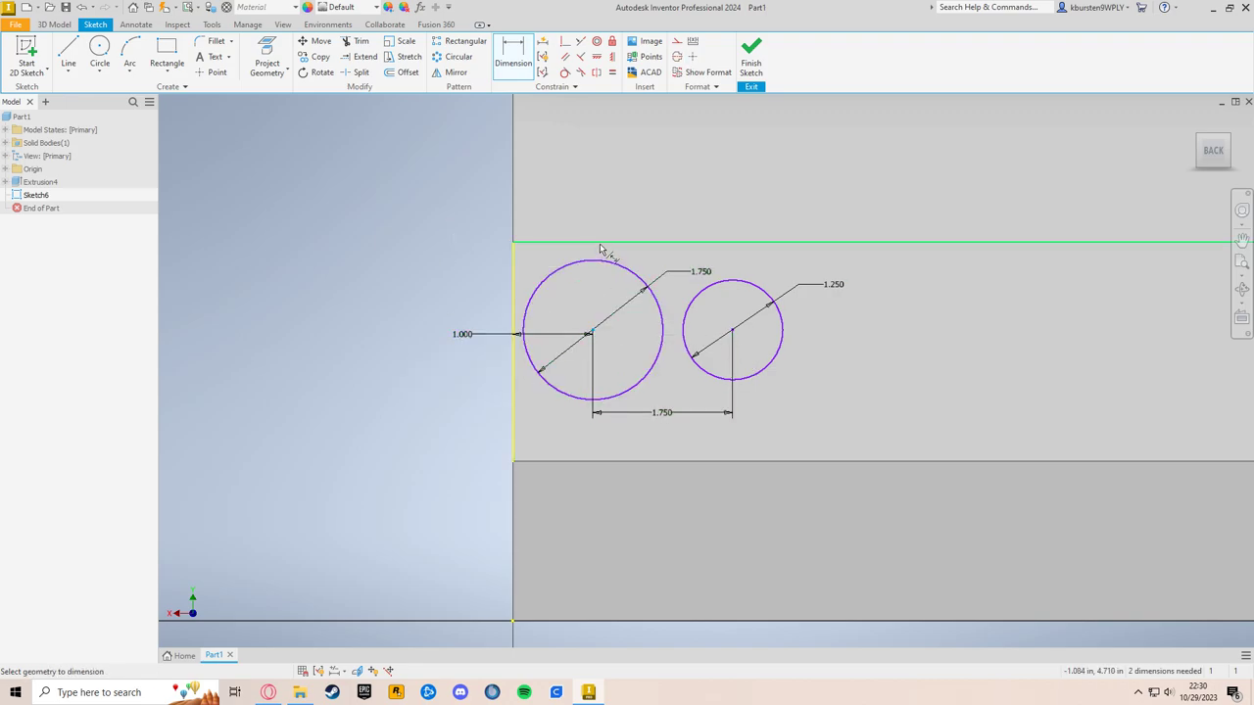
click(632, 243)
click(654, 267)
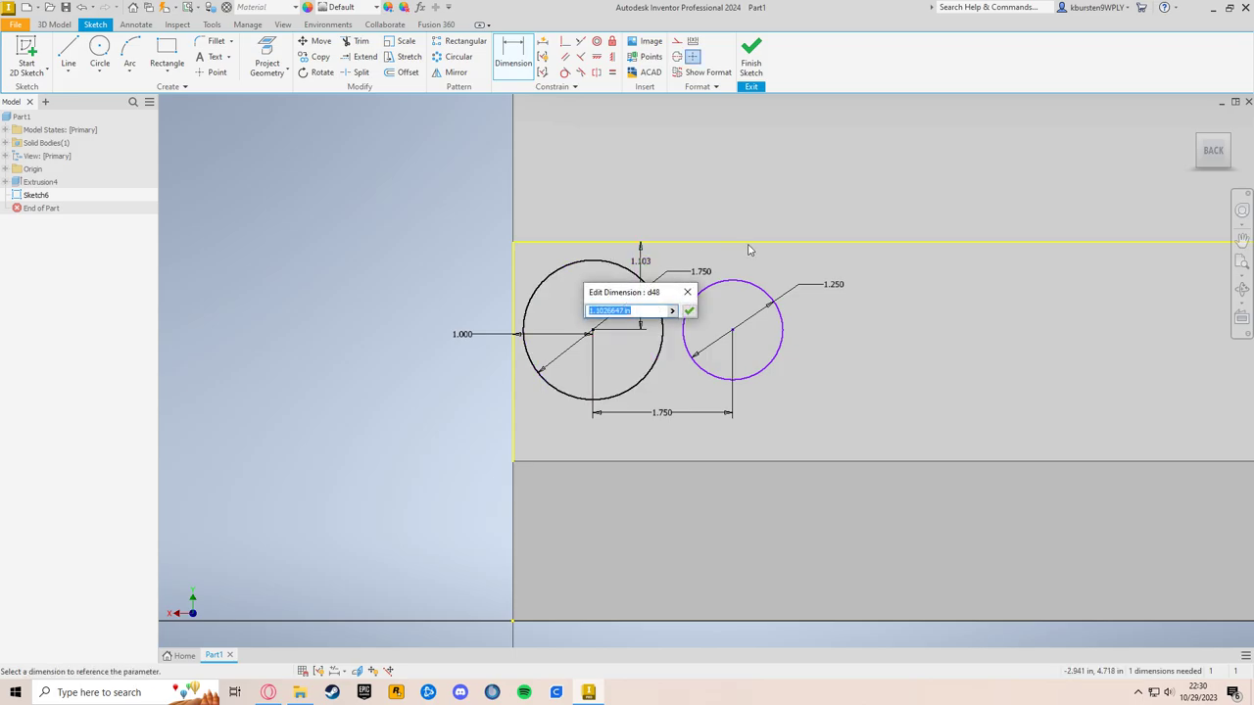
text(1.25)
key(Return)
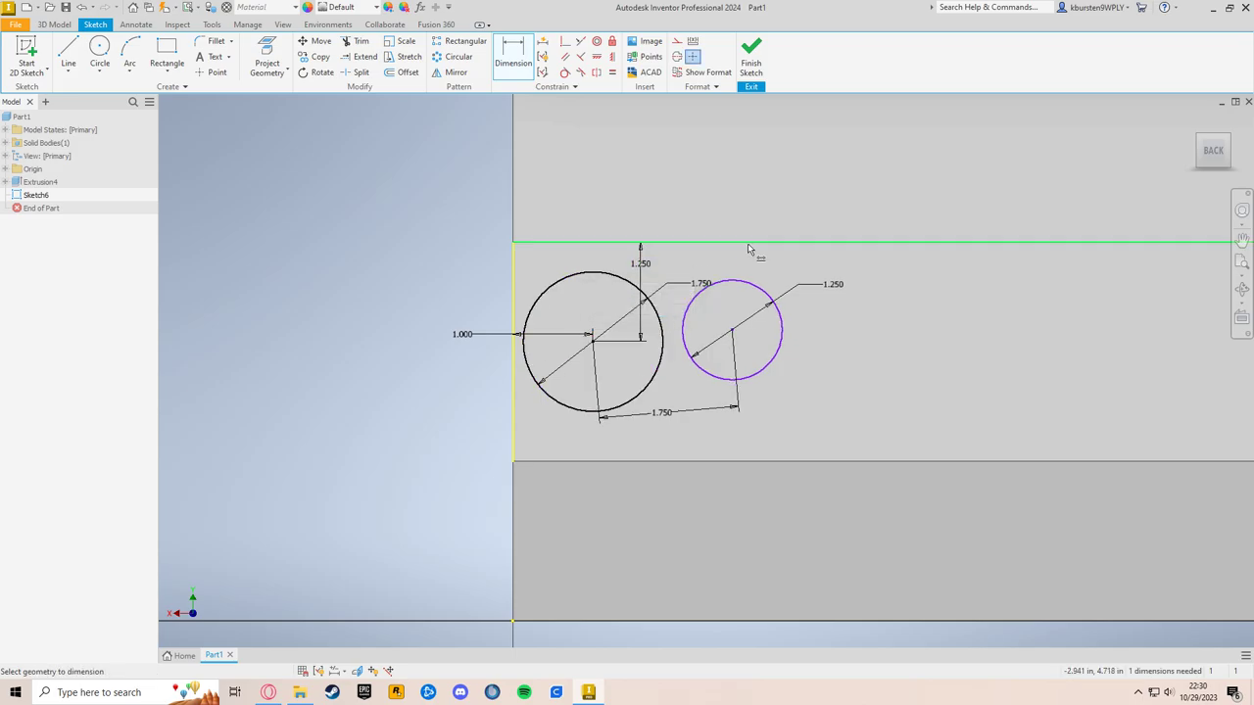
key(Escape)
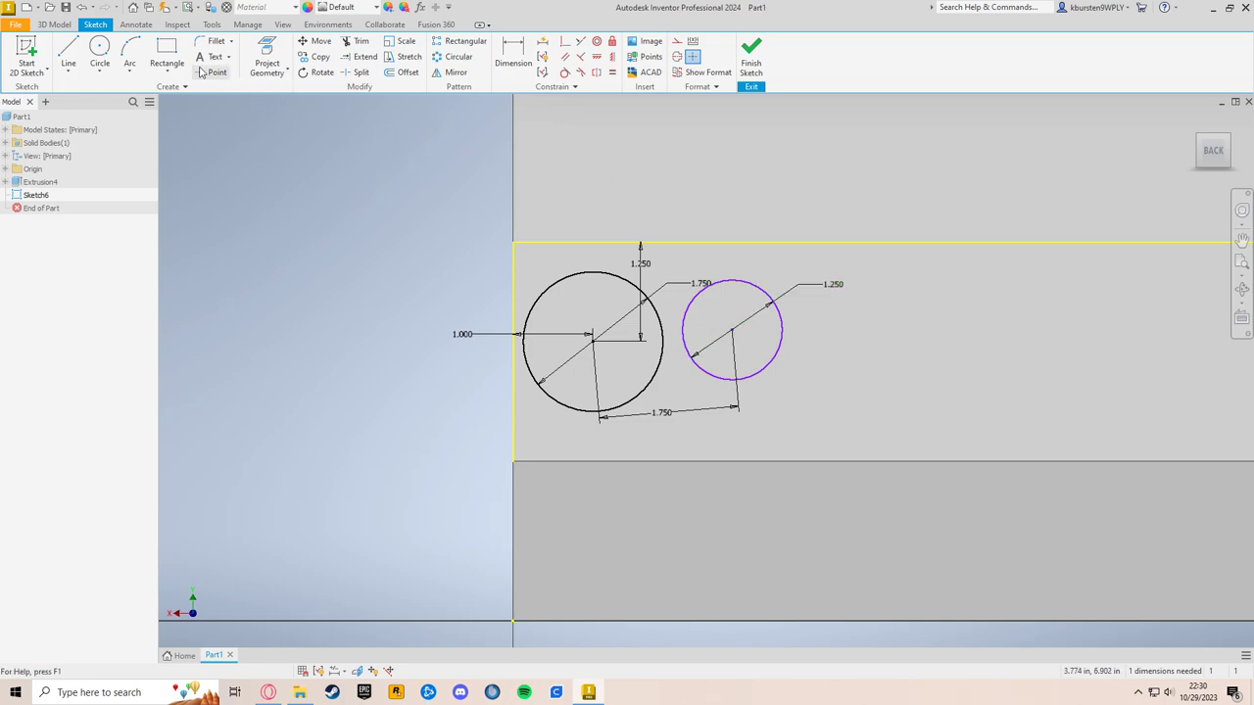
Step: Draw a horizontal line across the larger circle's center, reaching into the smaller circle
click(67, 51)
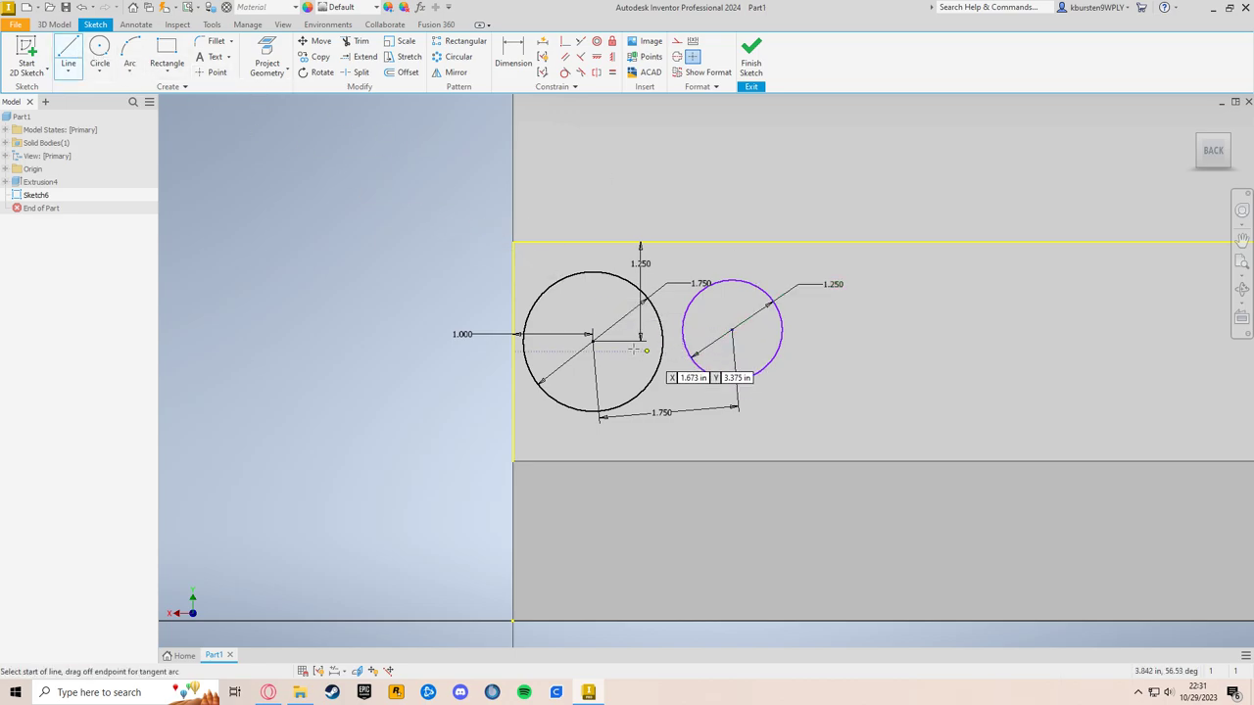
click(574, 339)
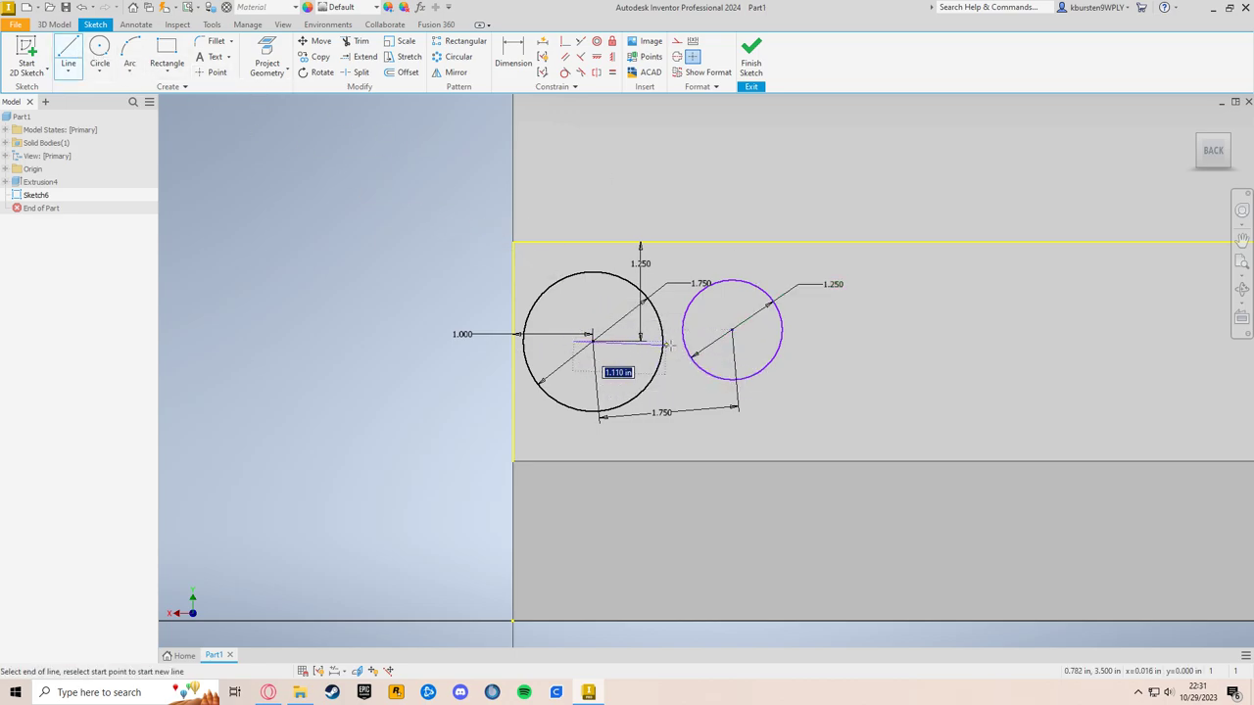
click(752, 341)
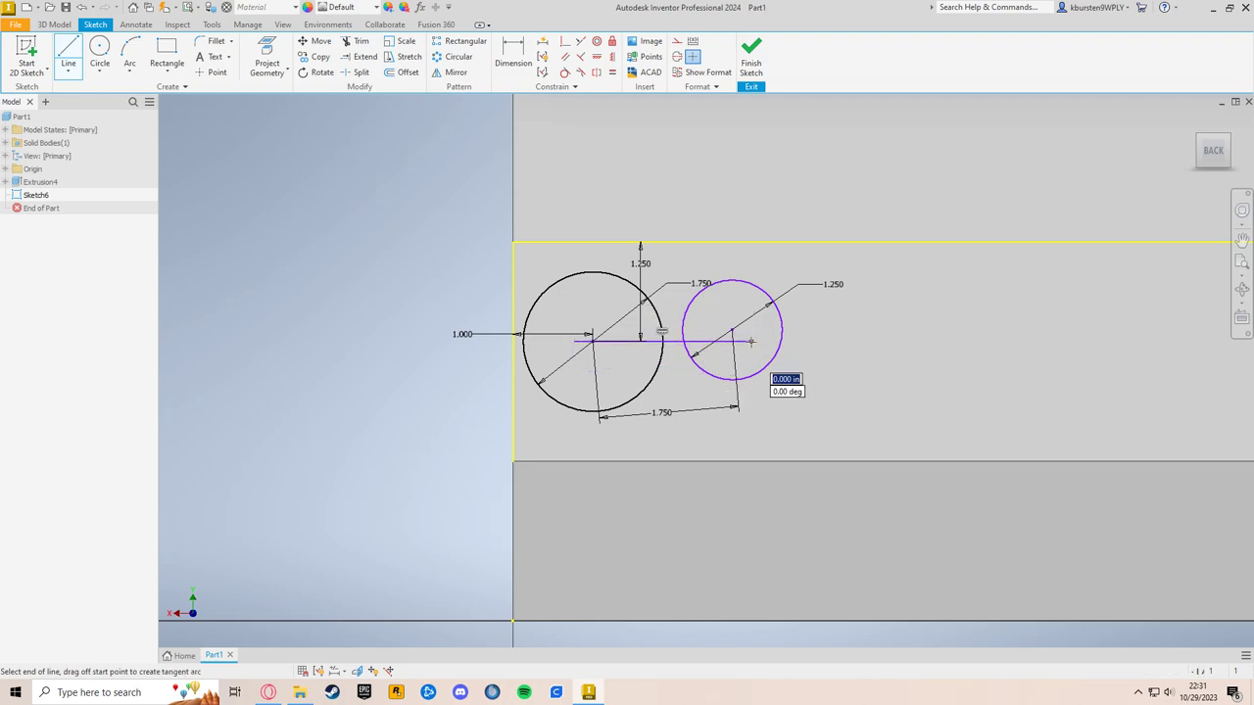
key(Escape)
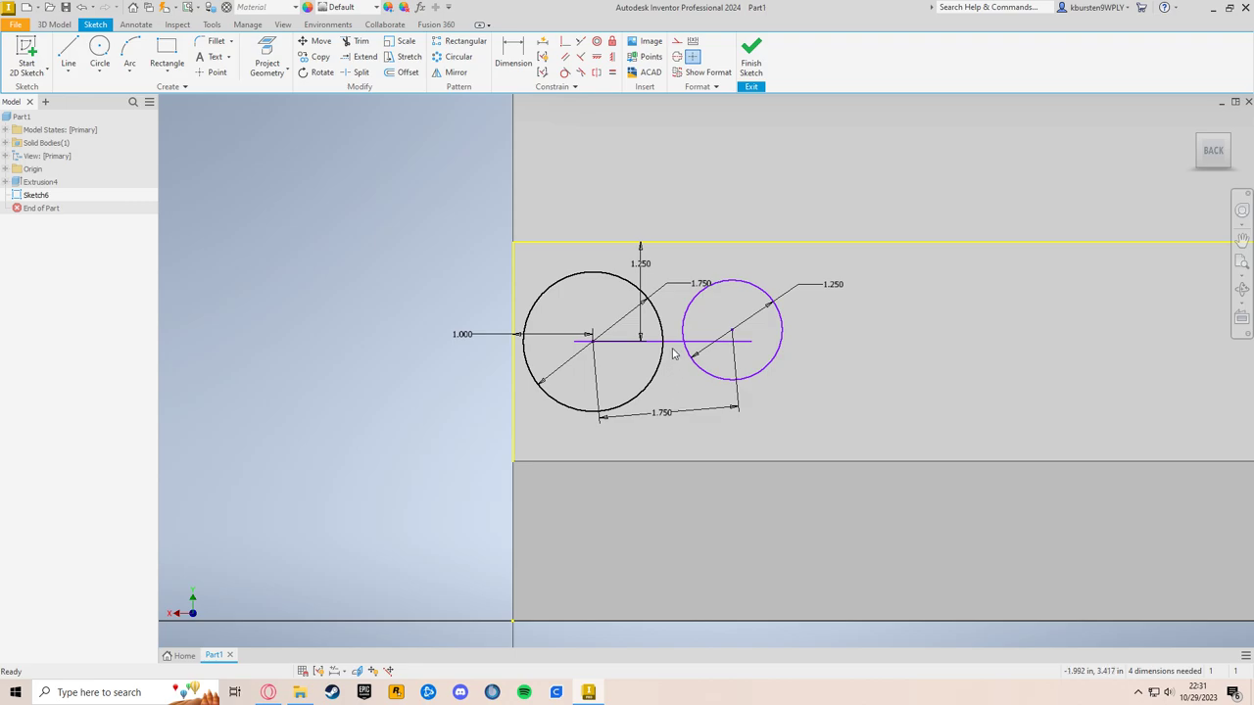
key(d)
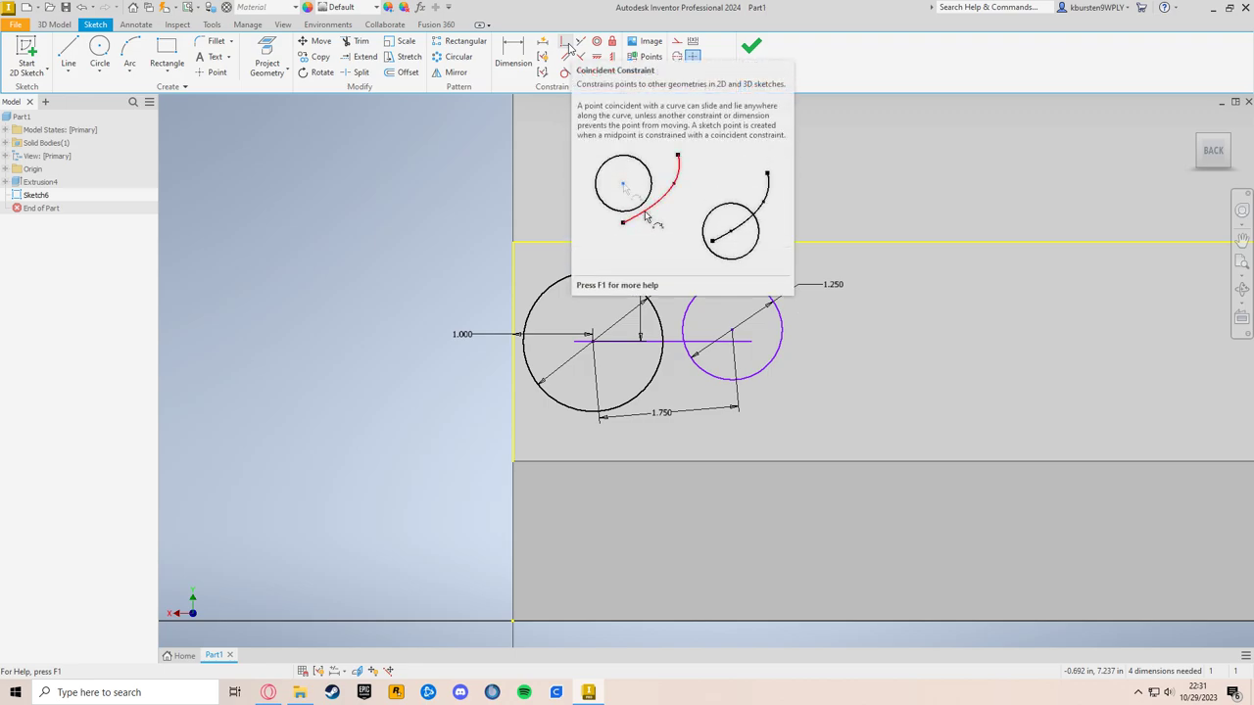
Step: Apply coincident constraints to place the centers of both circles on the horizontal line
click(567, 44)
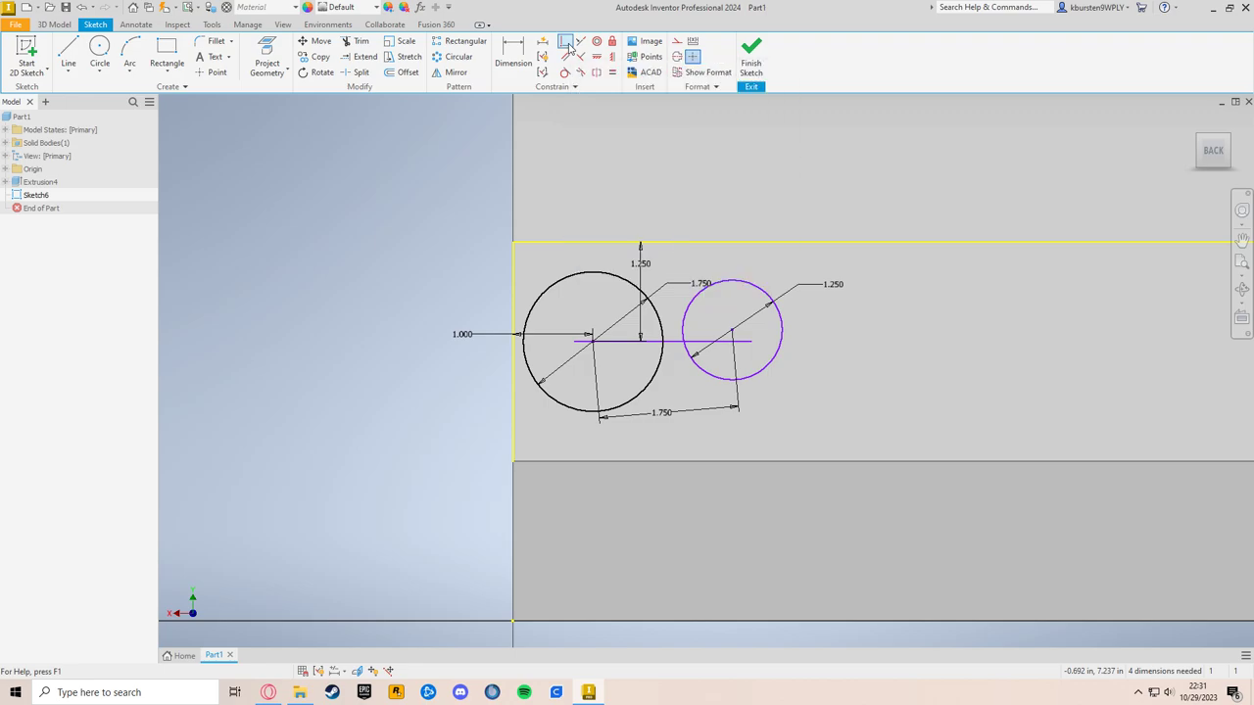
click(594, 341)
click(592, 339)
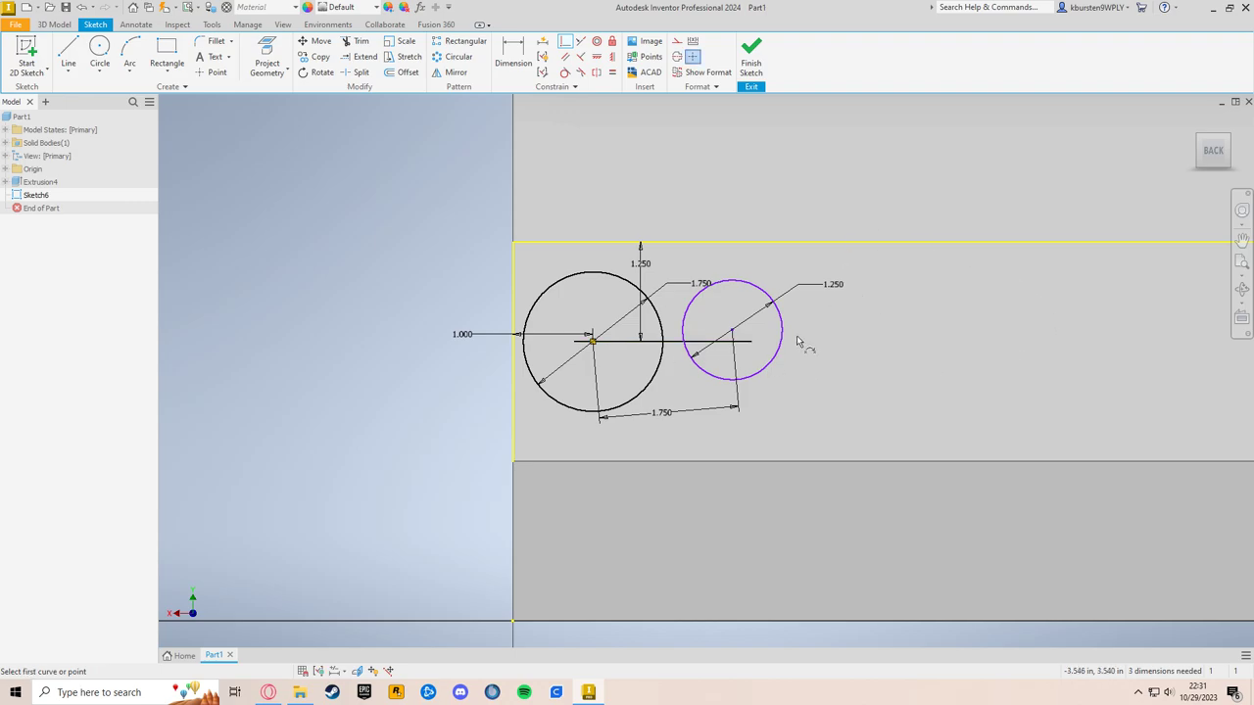
click(735, 338)
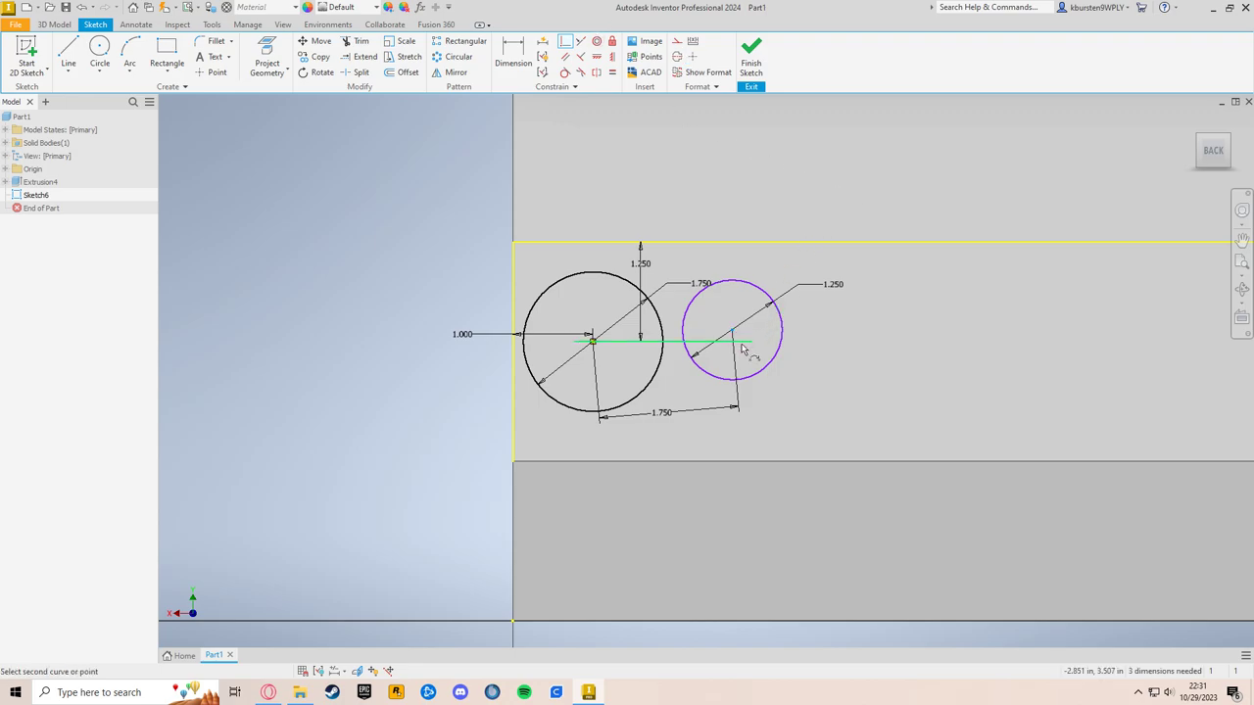
click(741, 344)
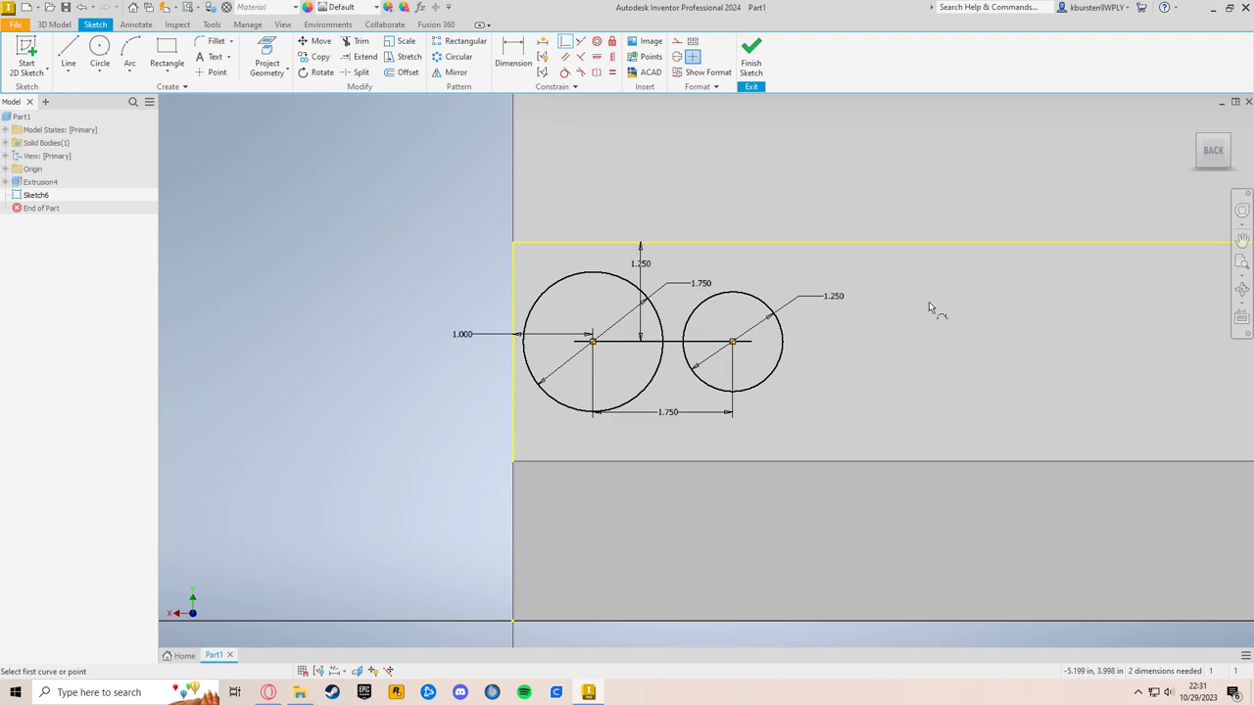
scroll(929, 302, down, 6)
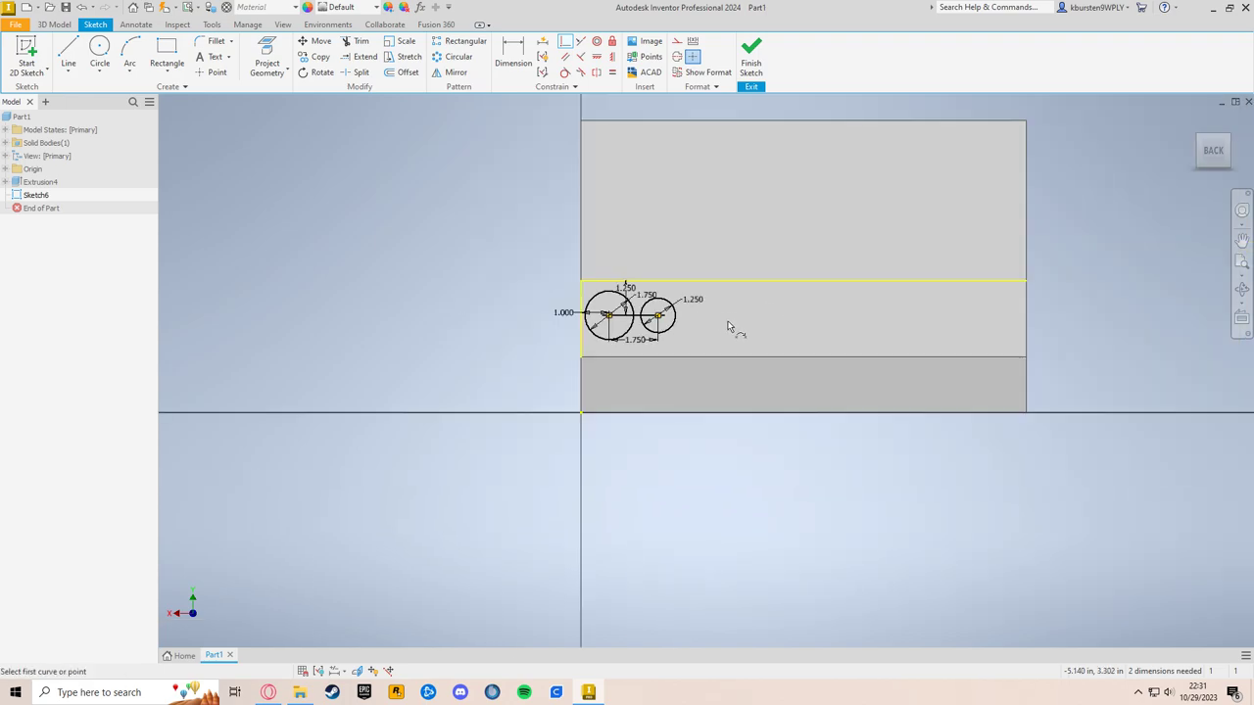
scroll(657, 361, up, 3)
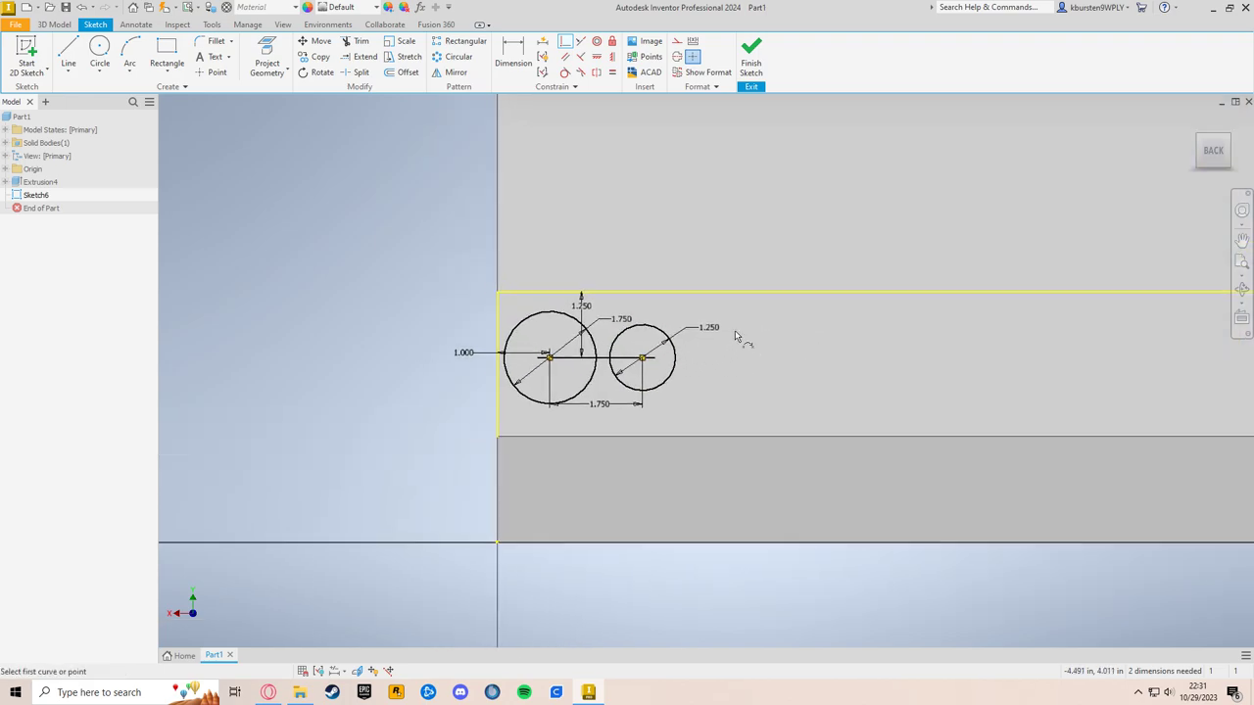
scroll(617, 396, up, 3)
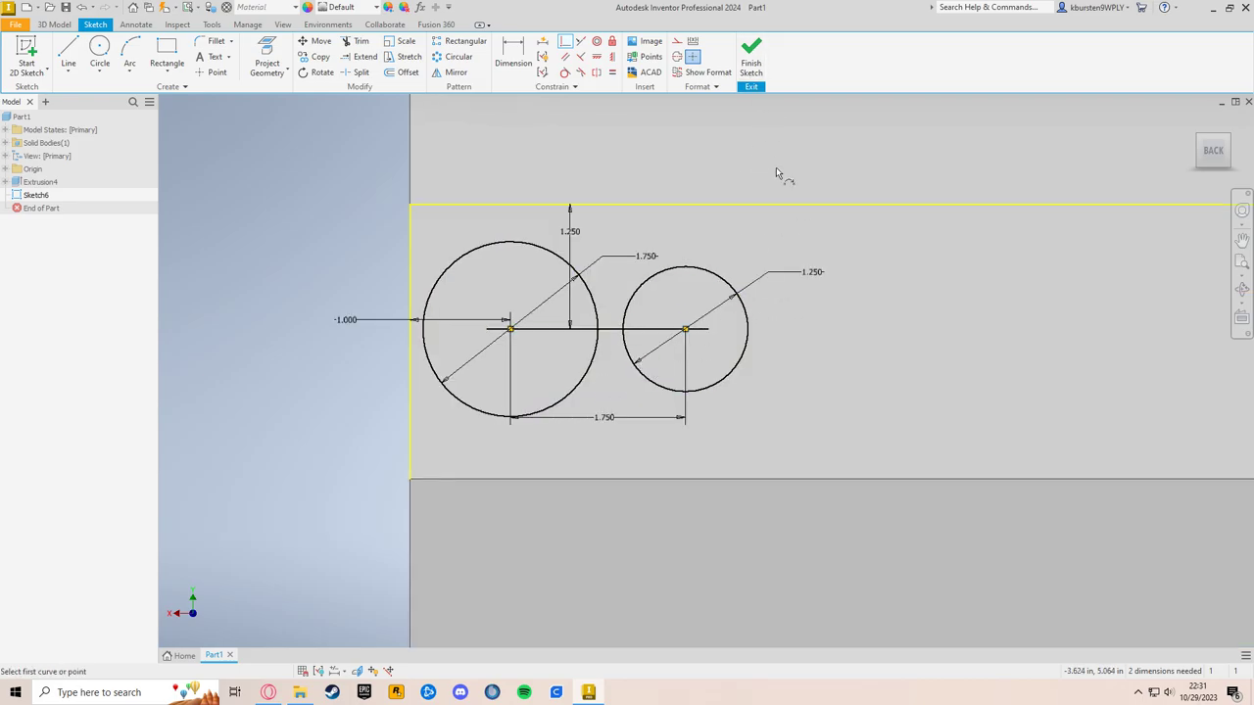
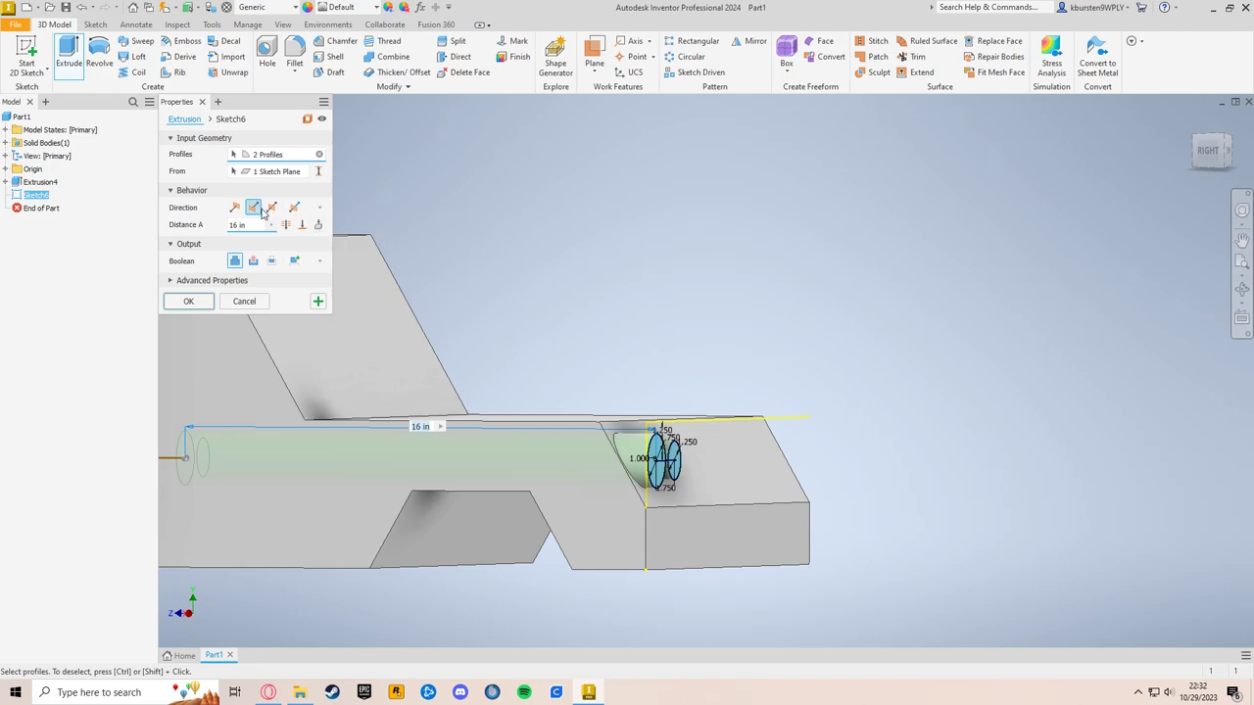
Step: Examine the 16 in extrusion preview of the two circles along the car body and at the sloped end face
middle_drag(635, 284, 716, 279)
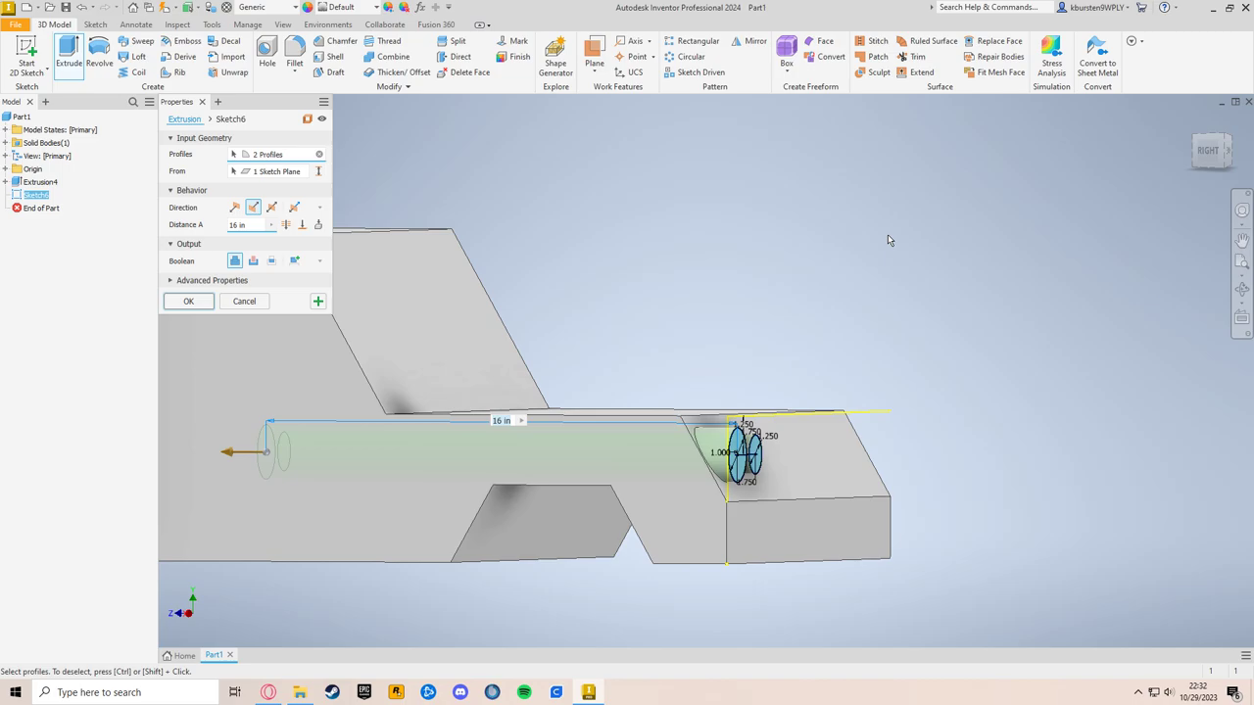
middle_drag(887, 234, 1011, 339)
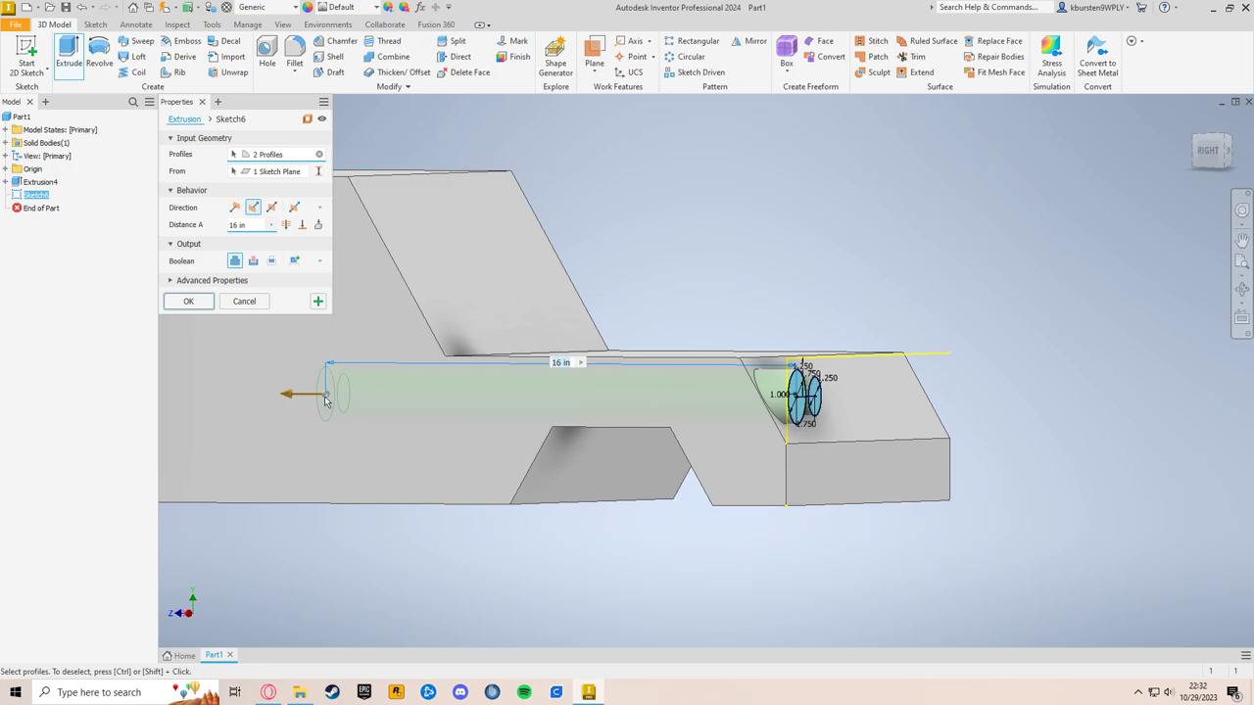
middle_drag(925, 352, 891, 355)
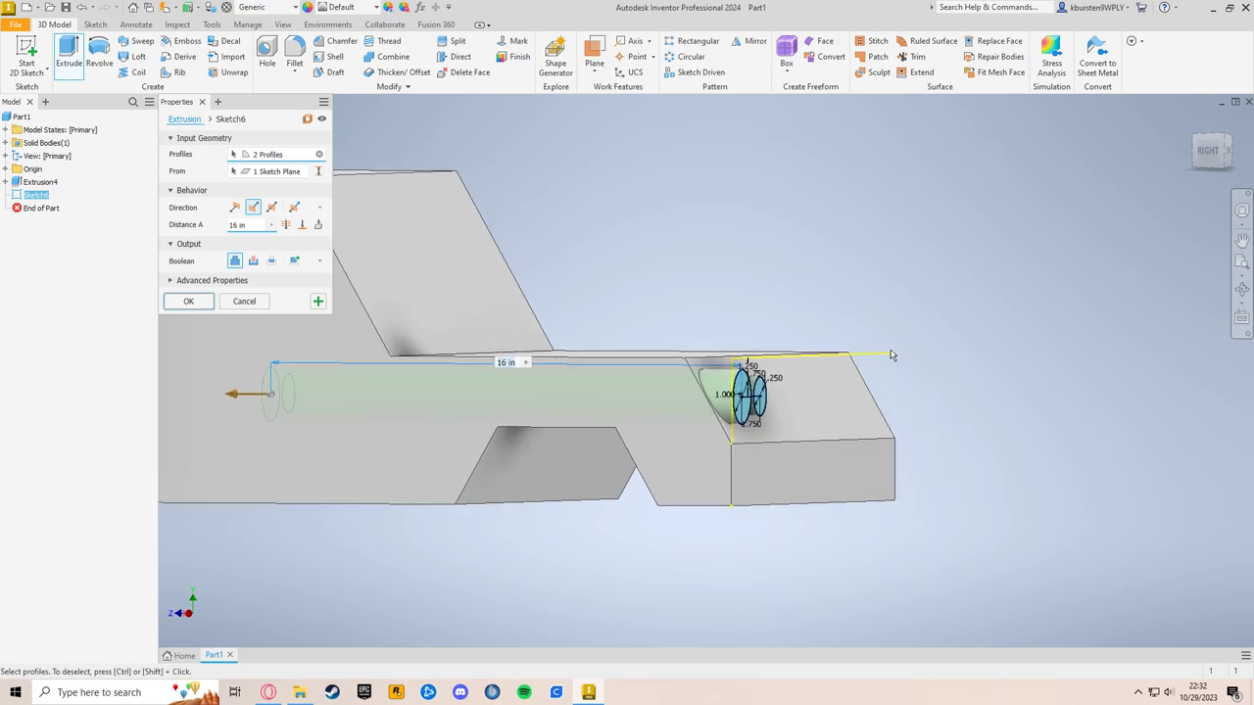
scroll(862, 424, up, 3)
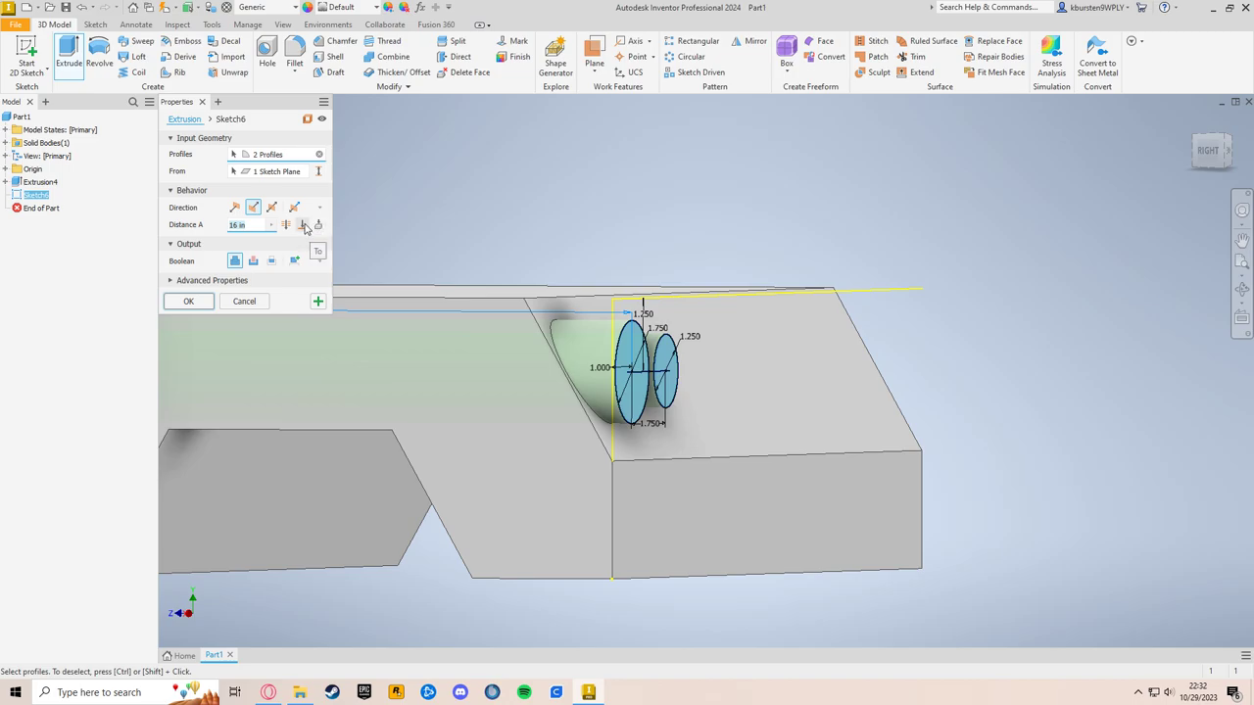
scroll(290, 228, down, 3)
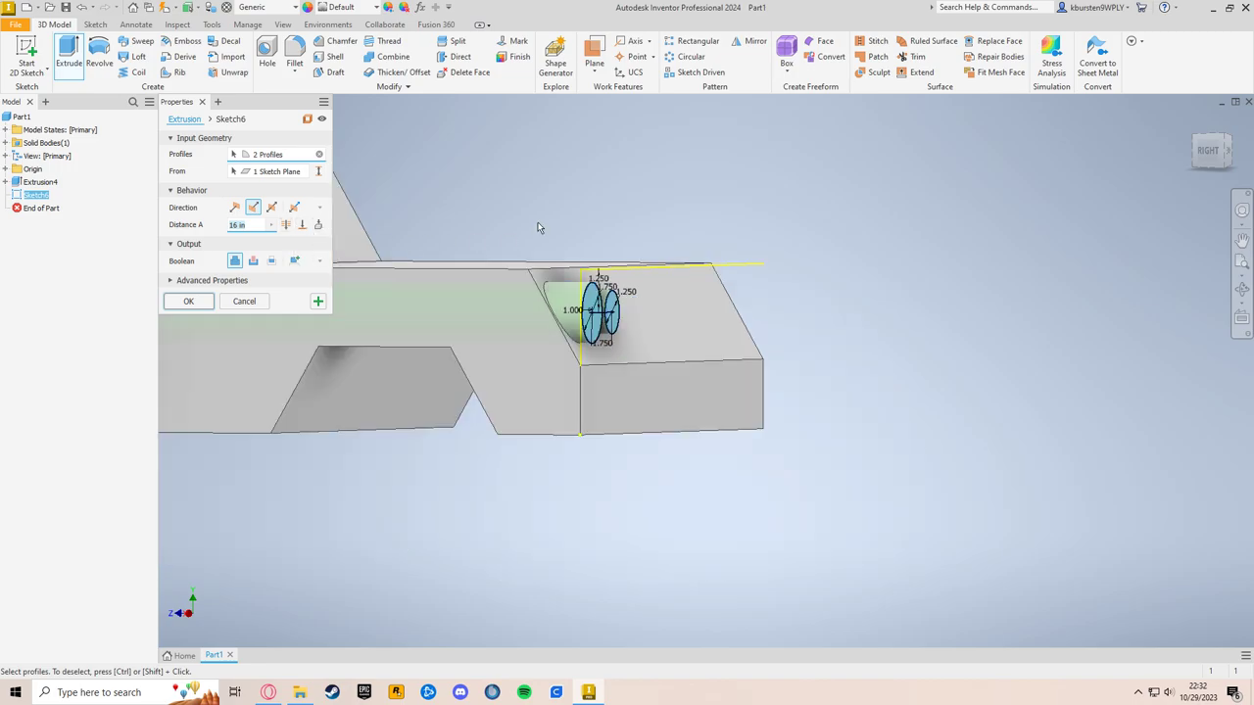
scroll(482, 224, down, 3)
middle_drag(555, 285, 798, 294)
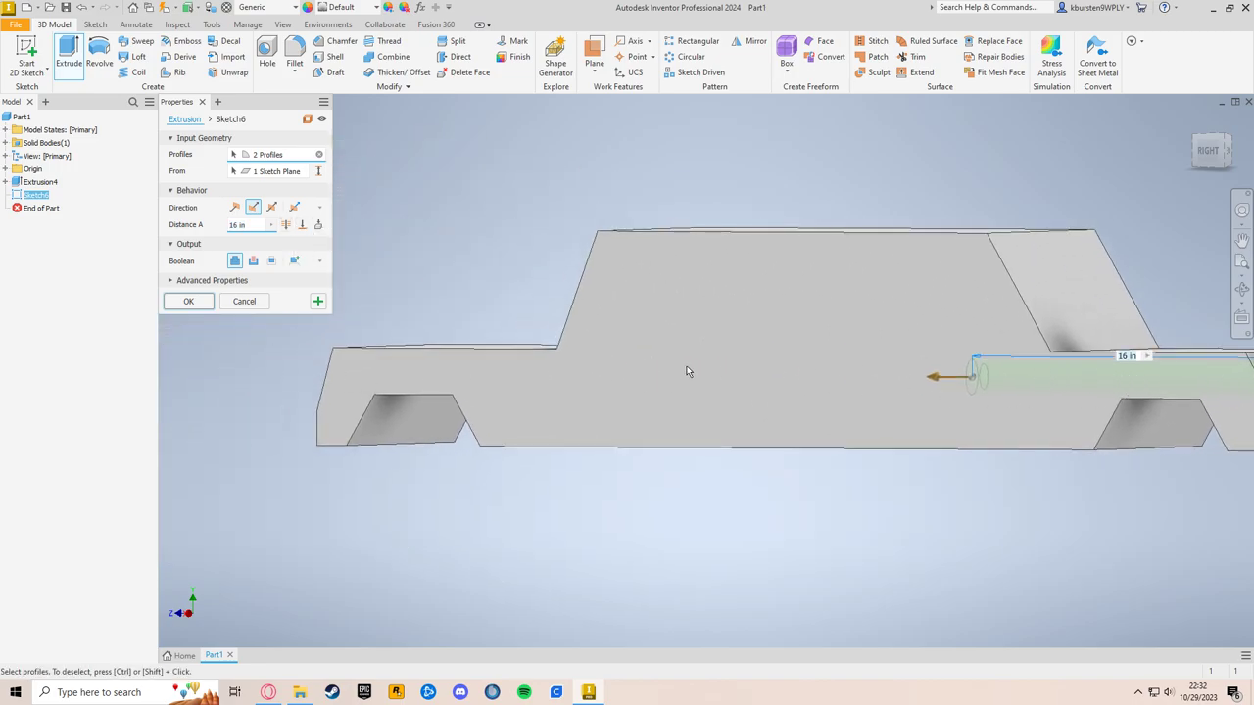
middle_drag(783, 399, 786, 372)
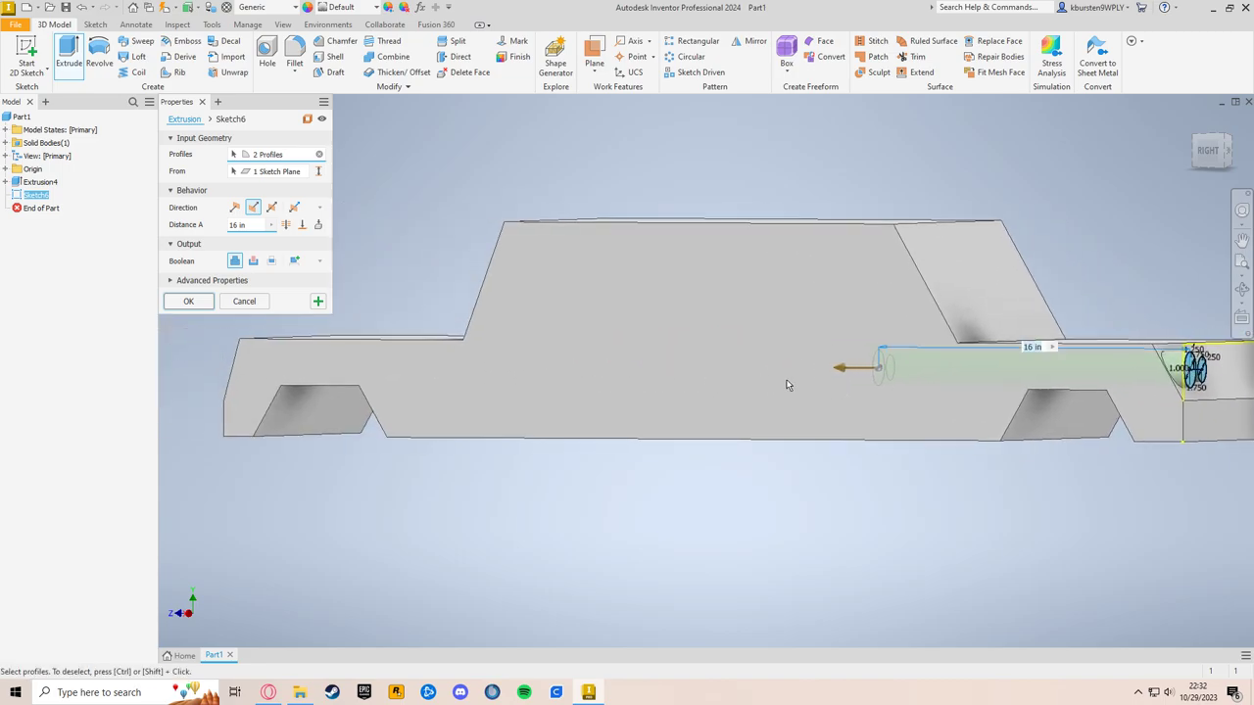
middle_drag(960, 383, 362, 361)
scroll(653, 358, up, 3)
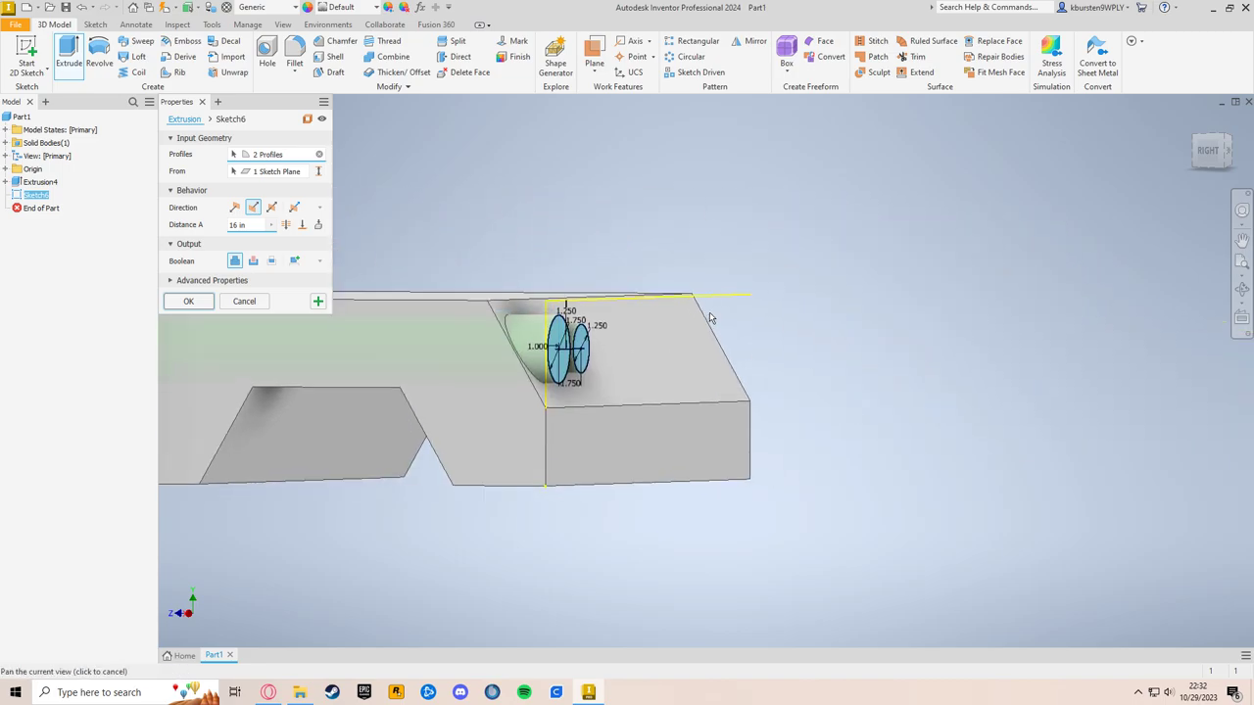
Step: Extrude the two circle profiles up to the sloped end face, joining them to the car body
click(301, 224)
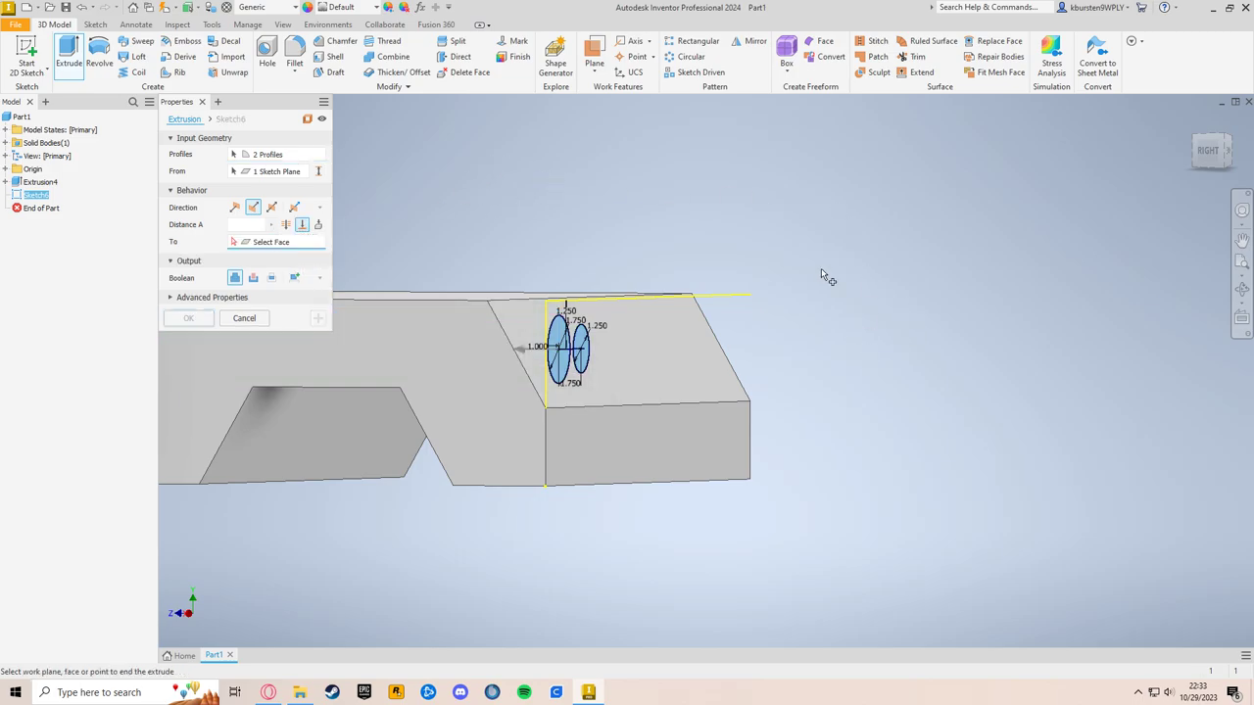
click(661, 356)
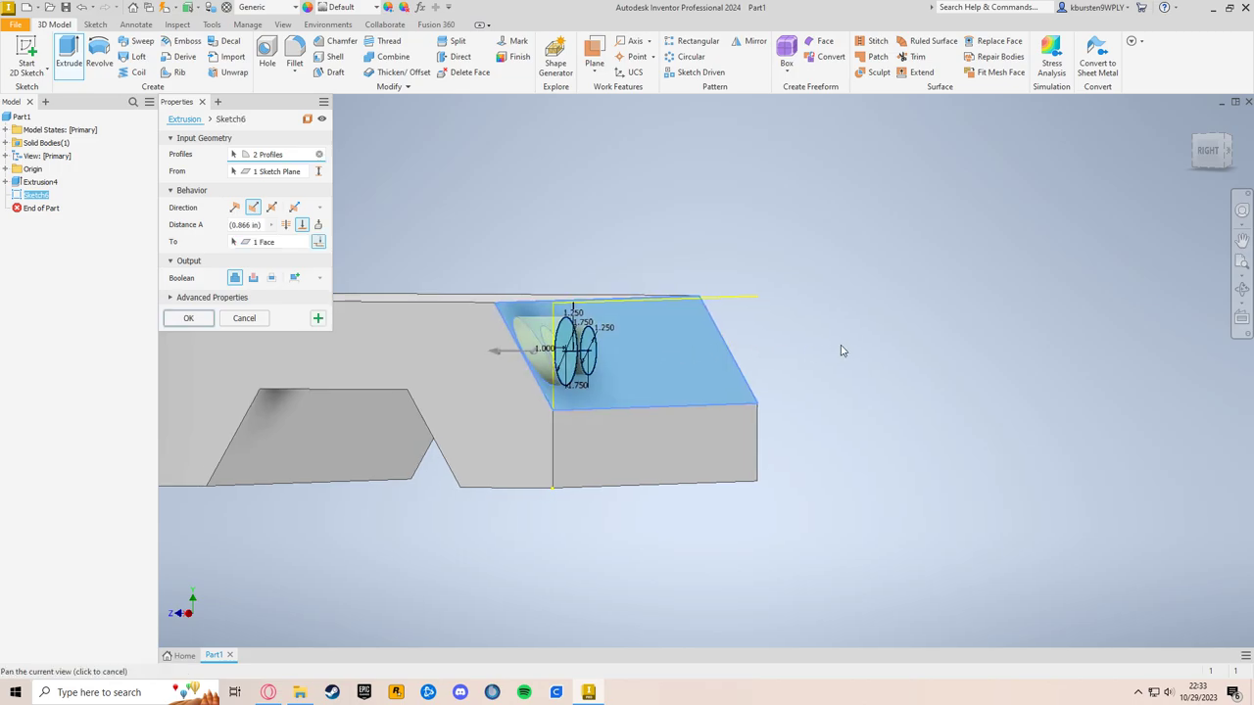
mouse_move(813, 346)
shift+middle_down()
mouse_move(861, 336)
mouse_move(869, 358)
mouse_move(856, 339)
mouse_move(825, 342)
shift+middle_up()
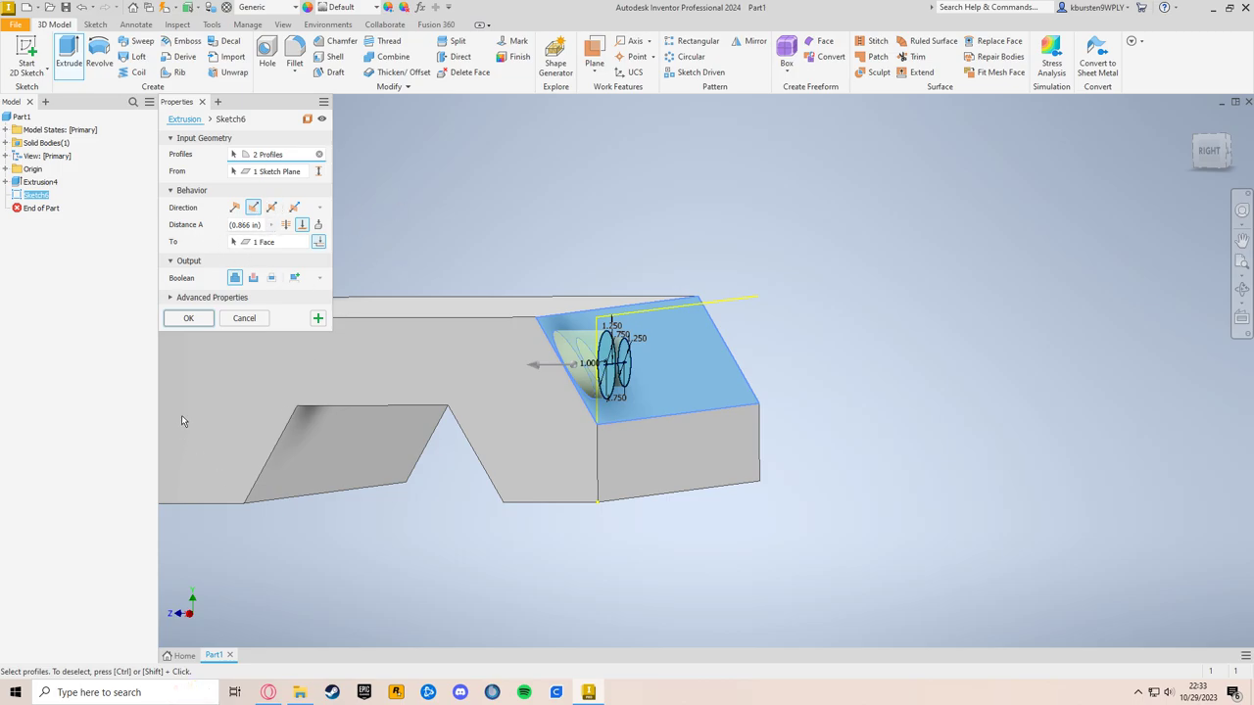
click(204, 324)
Step: Create a work plane midway between the two side faces of the car body
shift+middle_drag(930, 431, 823, 359)
shift+middle_drag(938, 326, 967, 341)
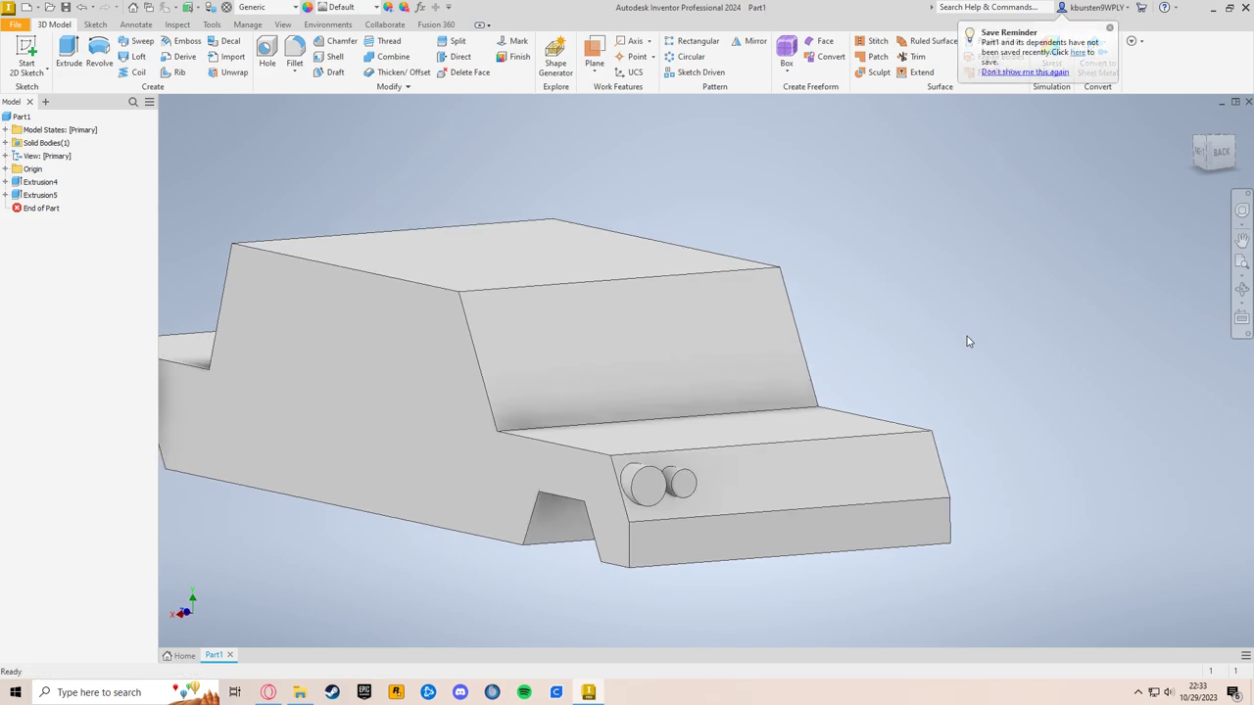
scroll(947, 336, up, 3)
middle_drag(946, 336, 913, 343)
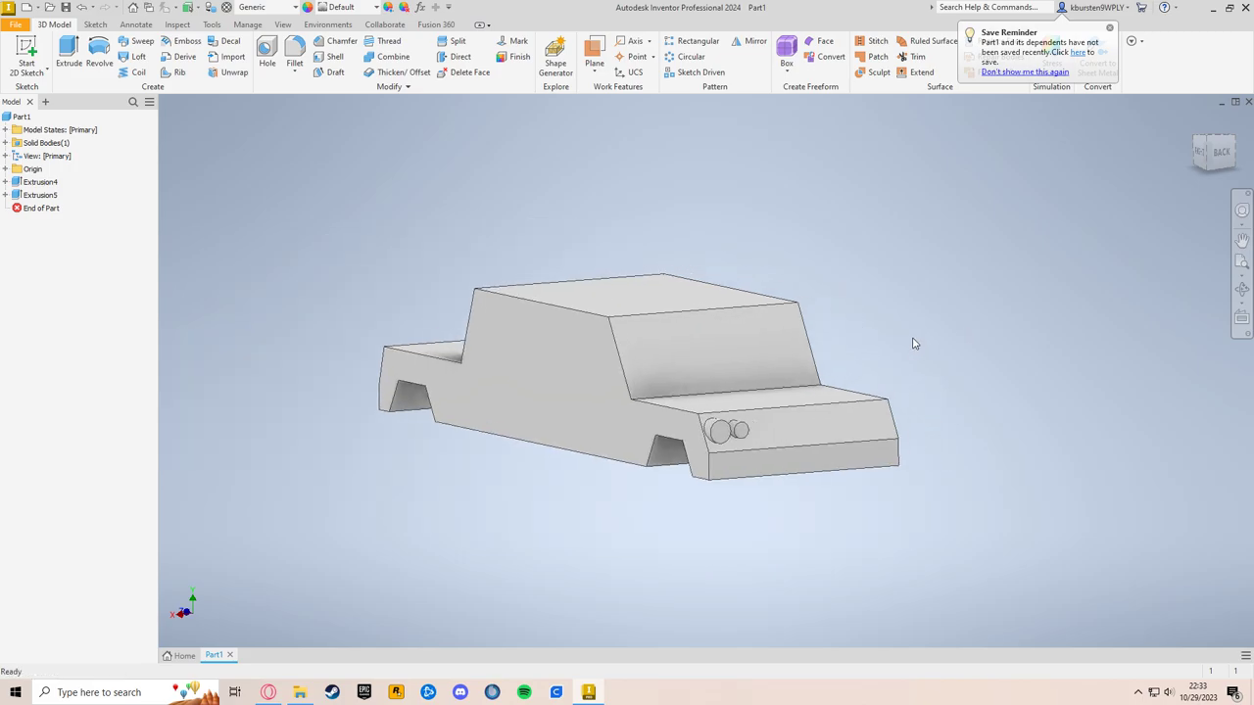
middle_drag(913, 343, 895, 341)
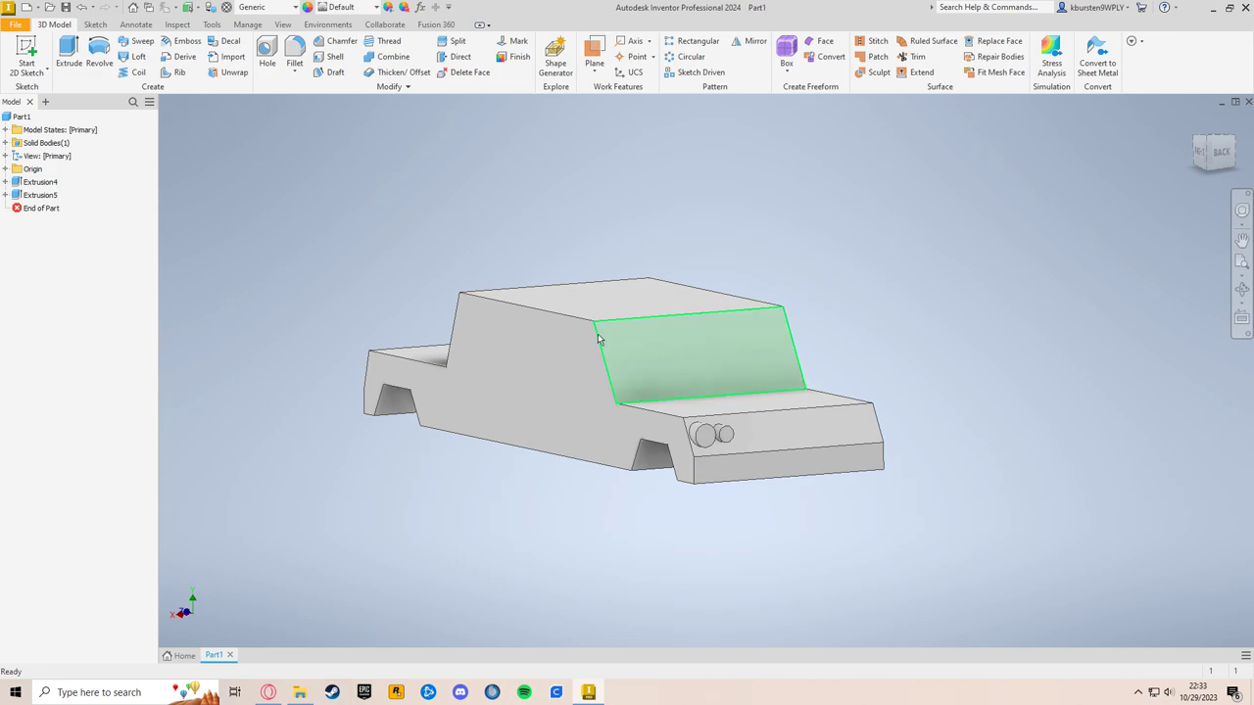
click(550, 371)
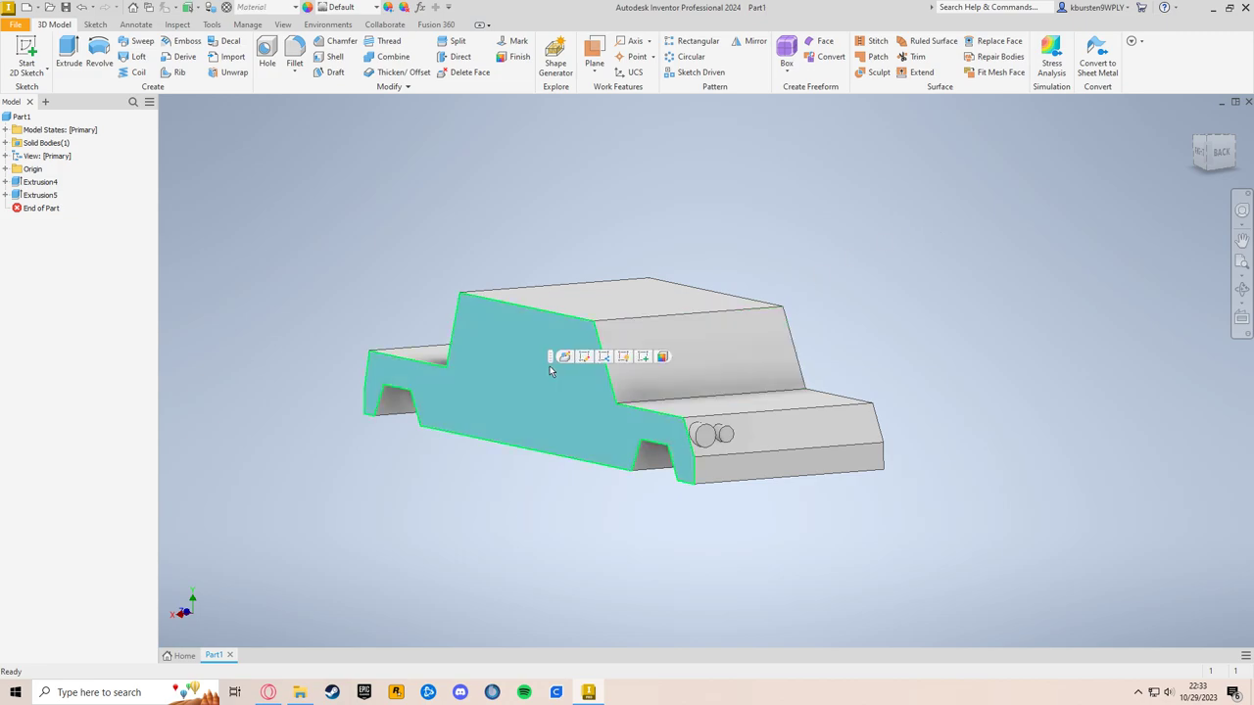
mouse_move(859, 336)
middle_down()
mouse_move(854, 358)
mouse_move(871, 356)
mouse_move(783, 363)
middle_up()
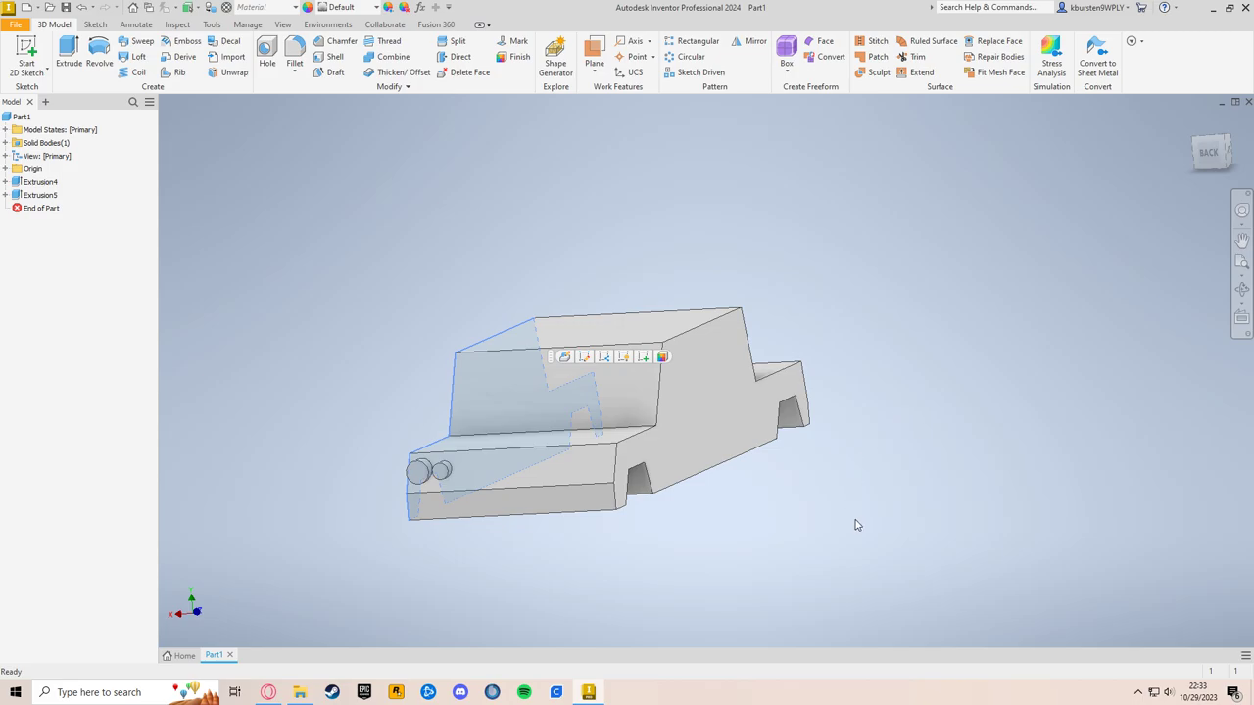
click(701, 409)
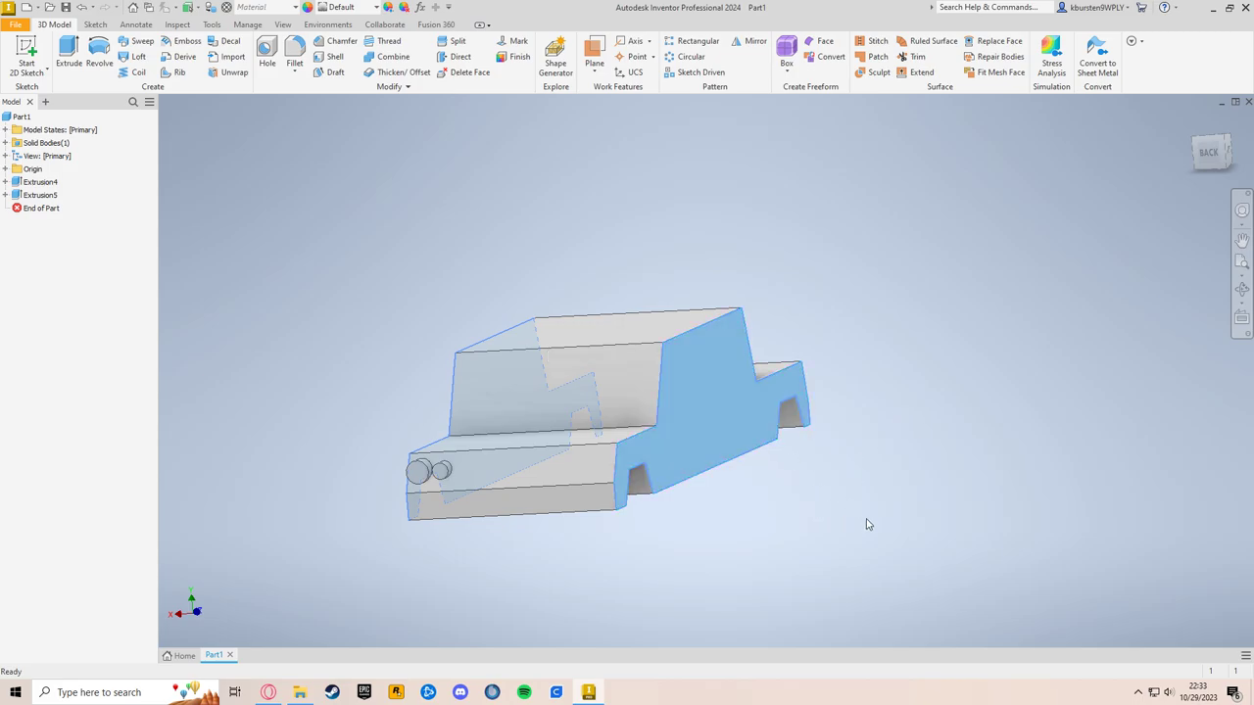
shift+middle_drag(790, 555, 862, 550)
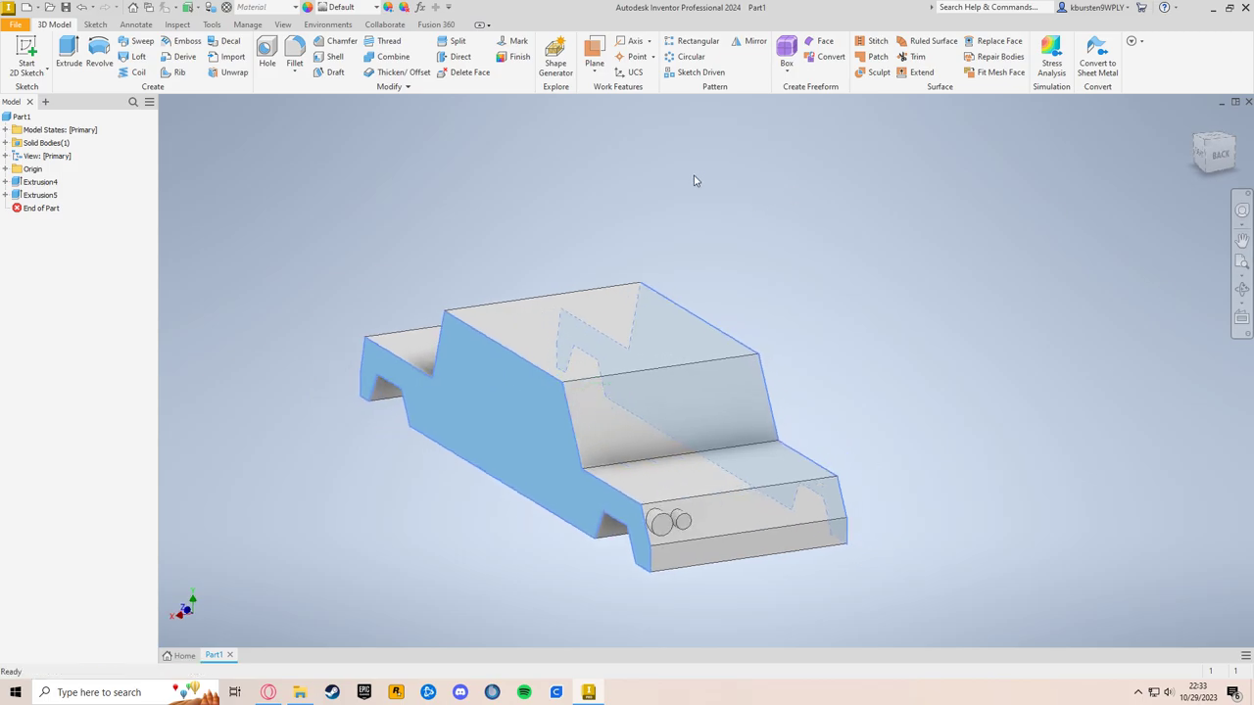
click(593, 51)
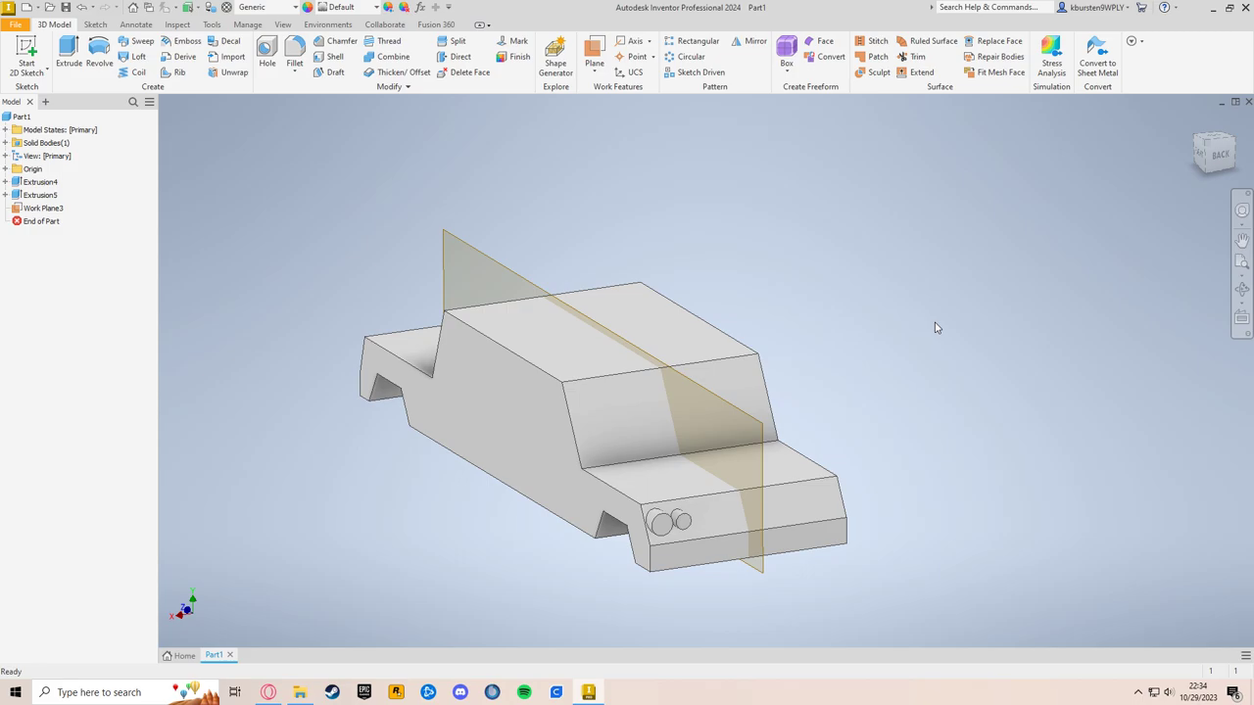
middle_drag(936, 305, 932, 267)
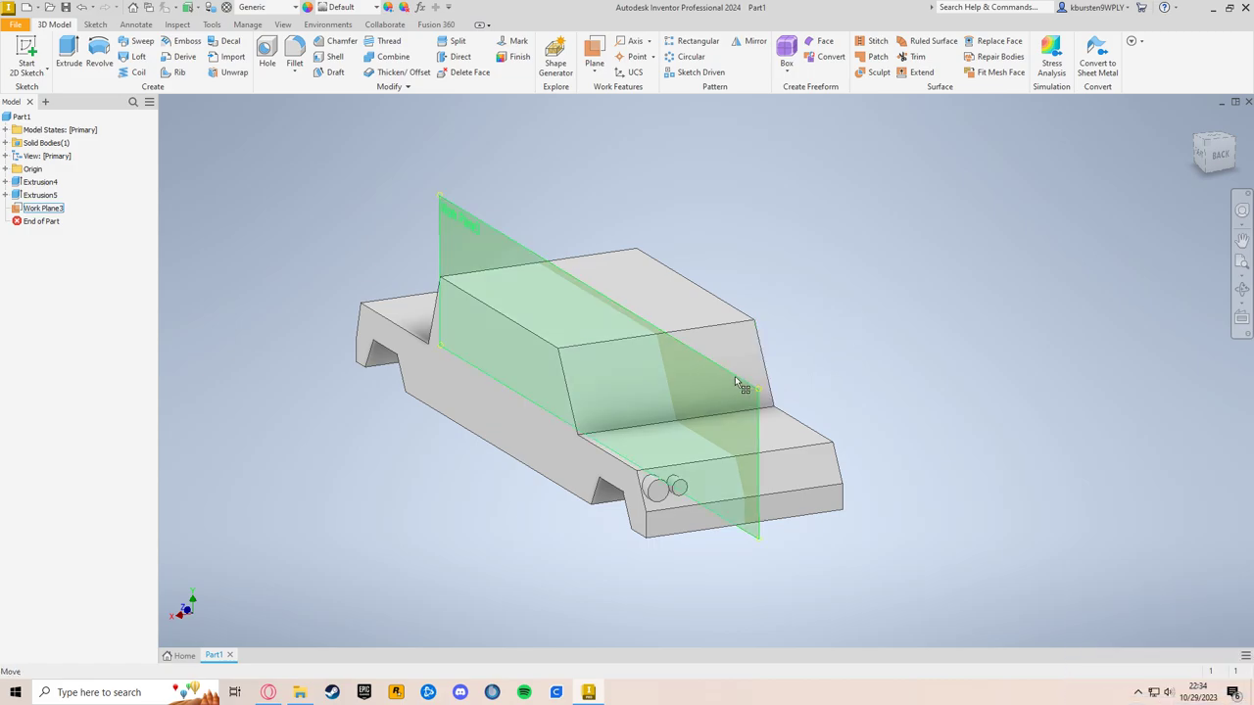
mouse_move(756, 400)
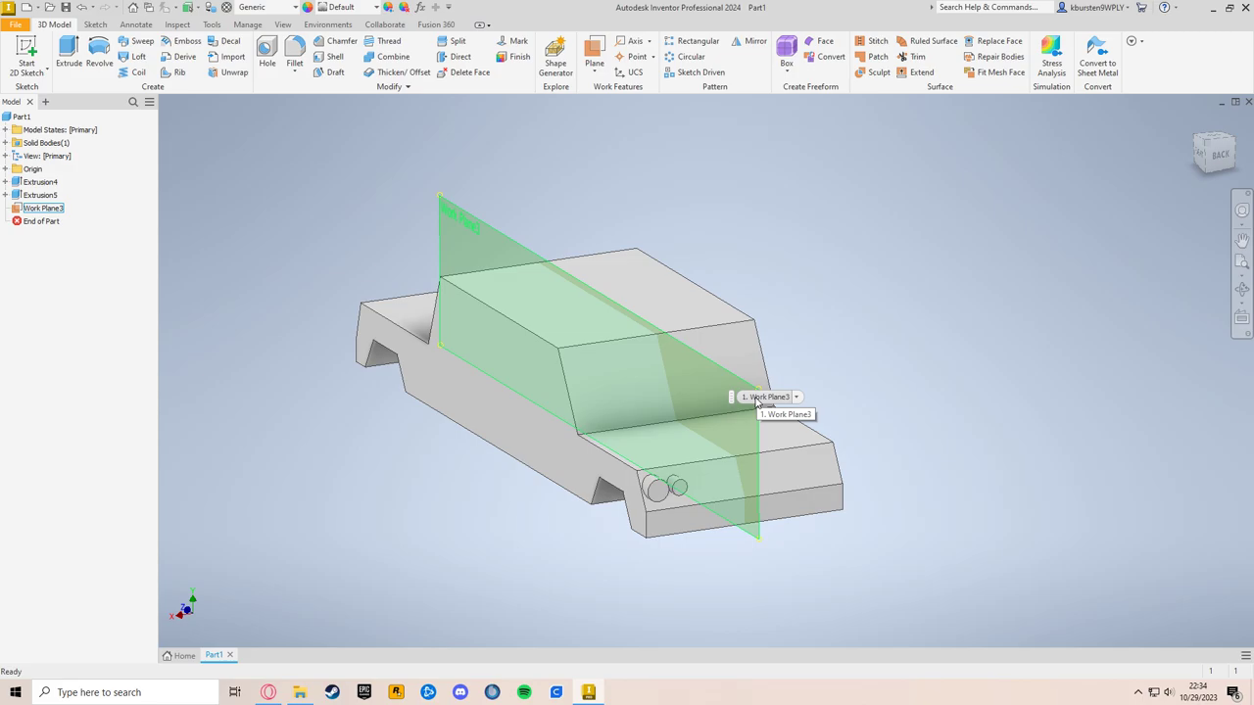
shift+middle_drag(966, 392, 868, 359)
scroll(662, 557, up, 3)
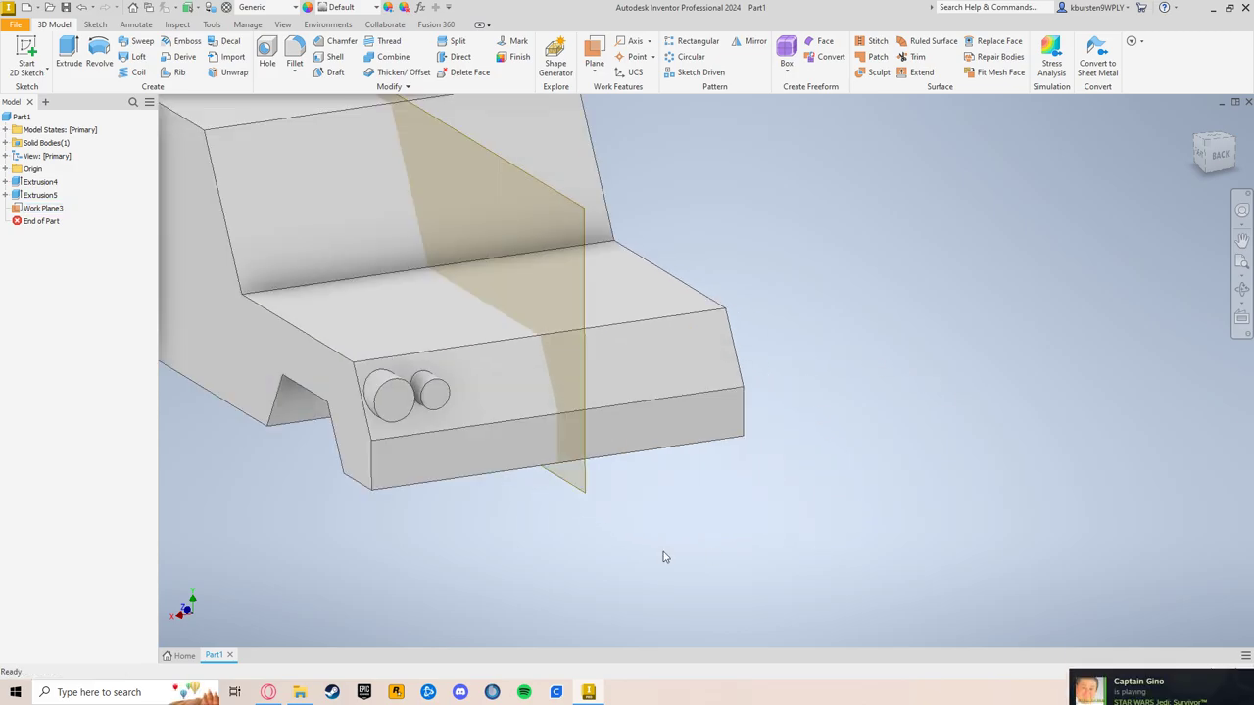
Step: Mirror the extrusion of the two cylindrical lights across the work plane midway between the car body's sides
middle_drag(434, 392, 559, 485)
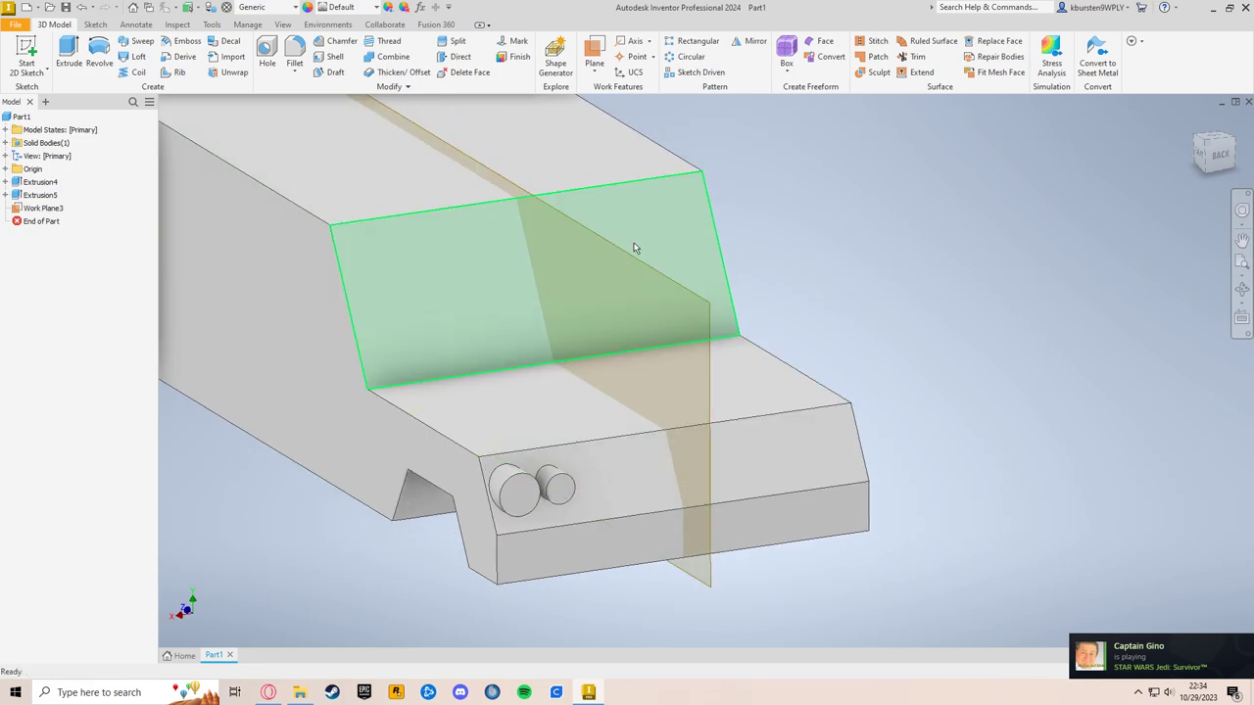
middle_drag(849, 249, 884, 250)
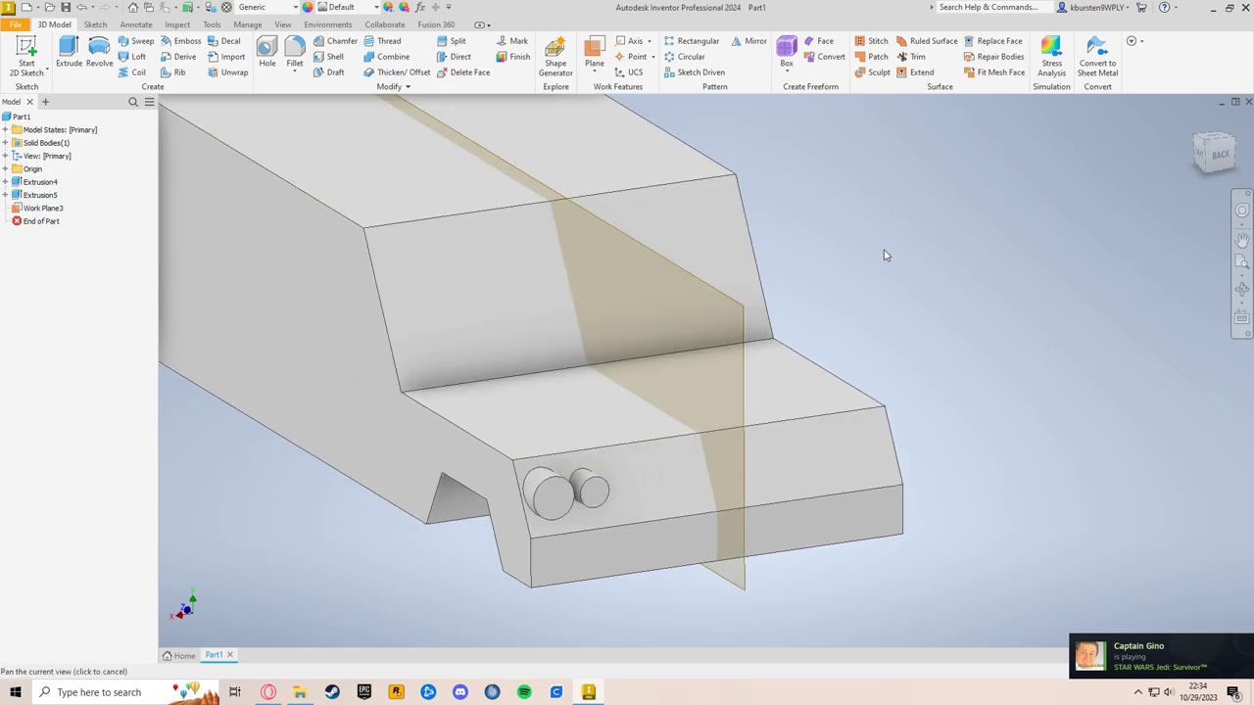
scroll(884, 251, down, 4)
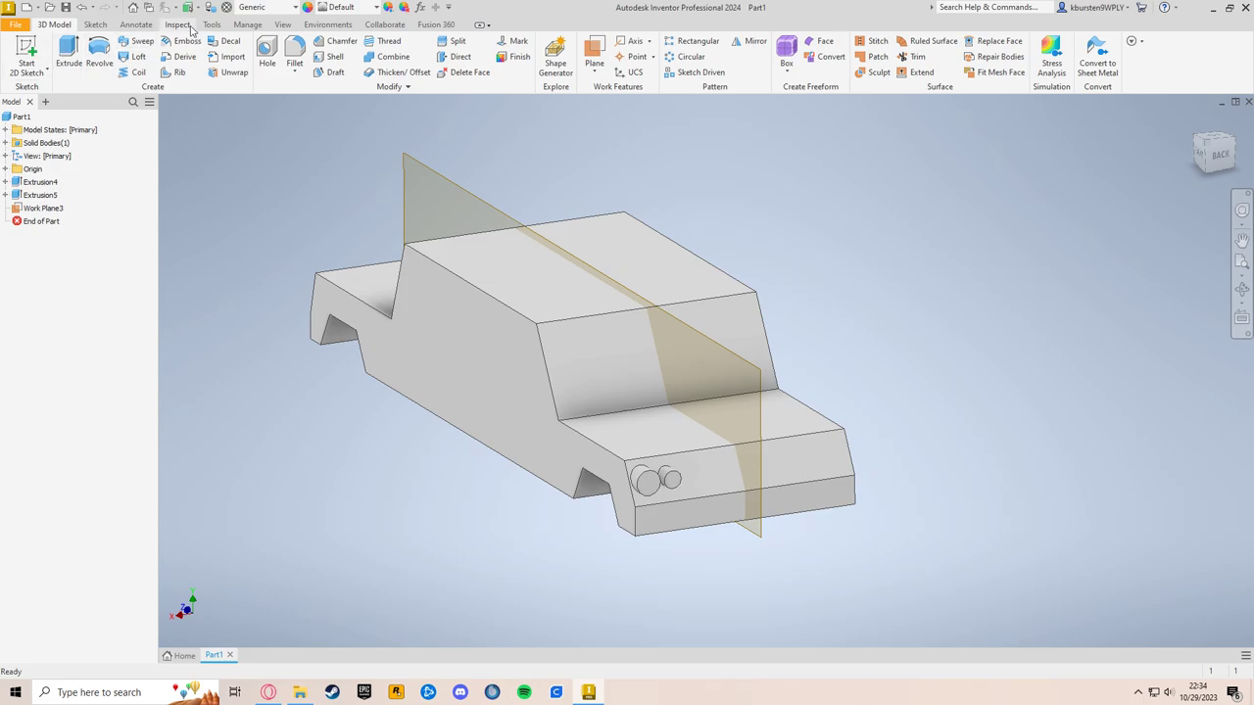
click(749, 42)
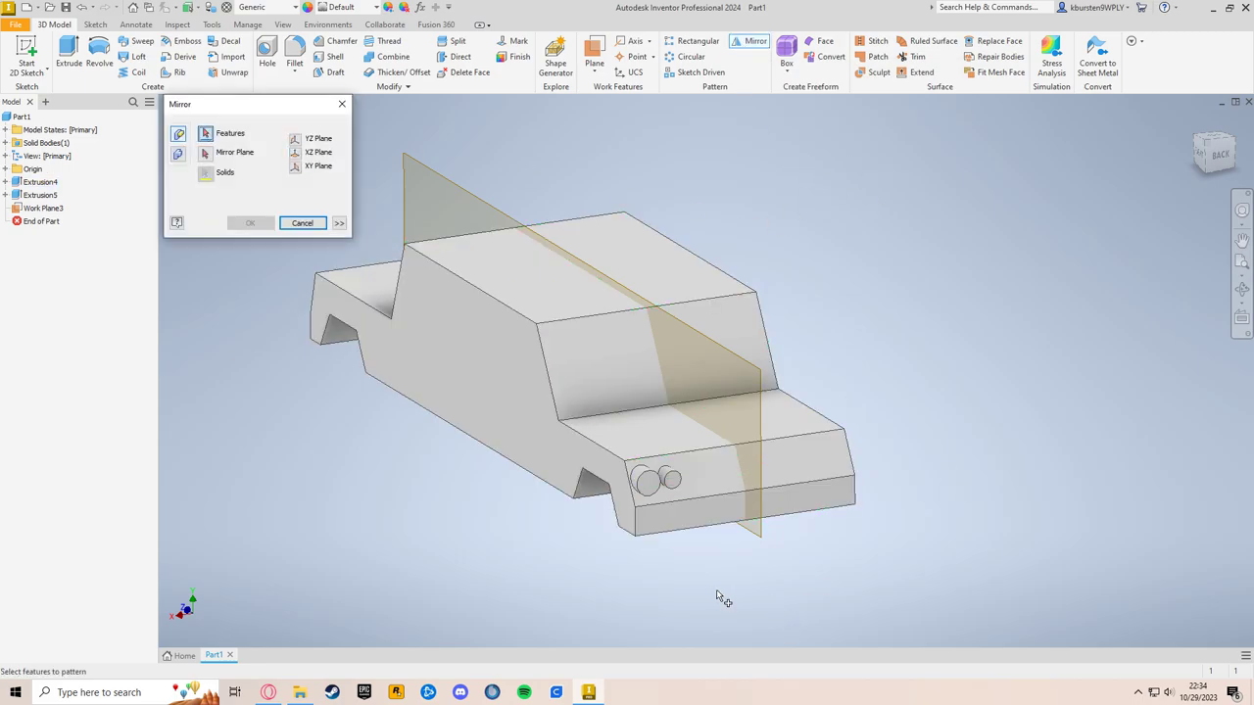
scroll(716, 597, down, 3)
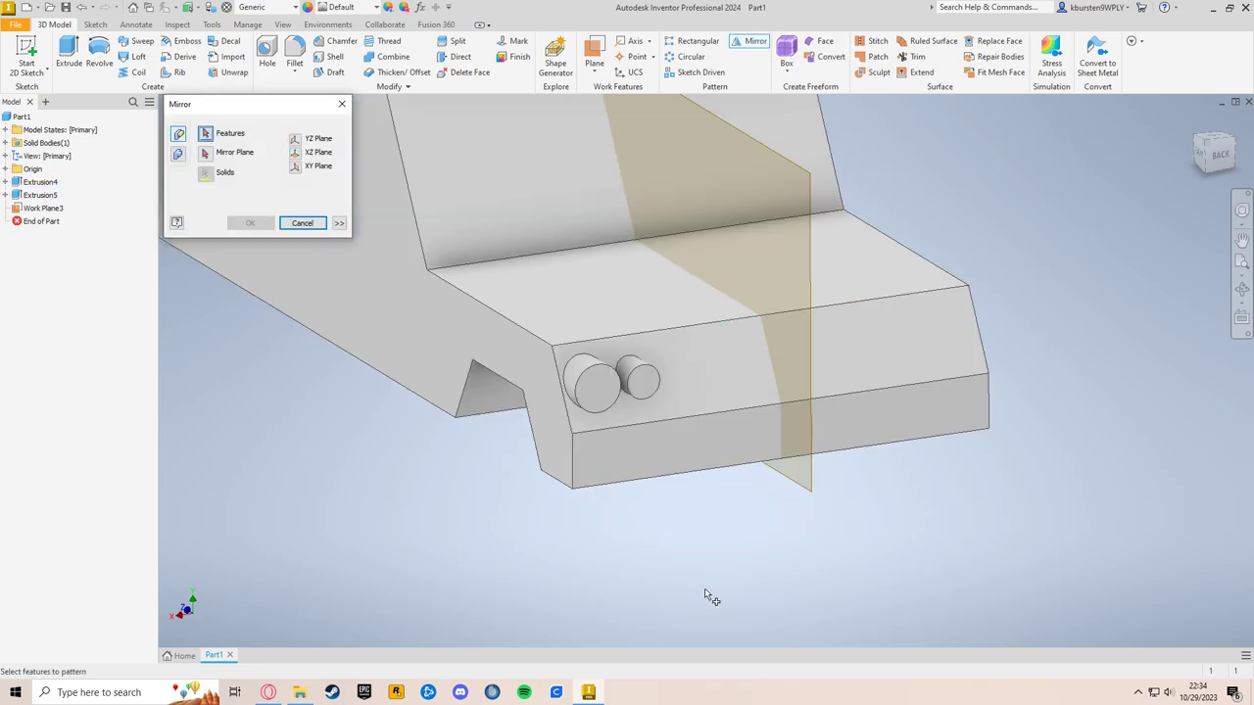
click(605, 384)
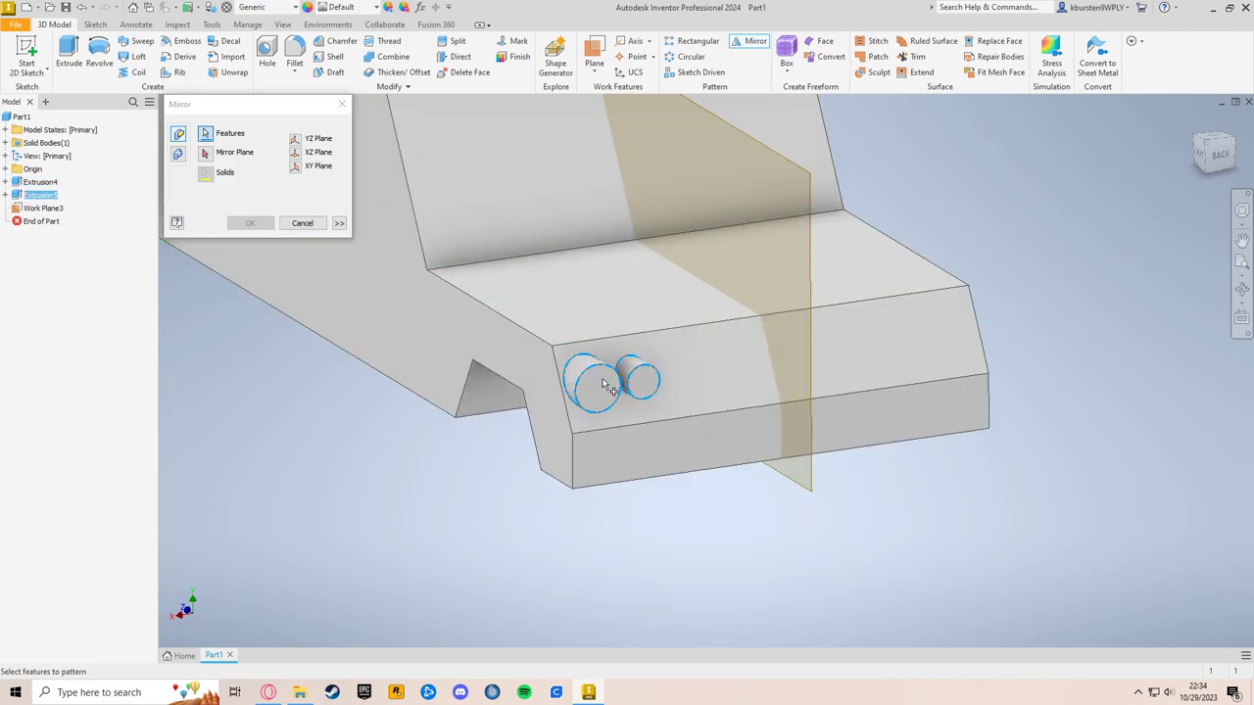
middle_drag(889, 151, 839, 288)
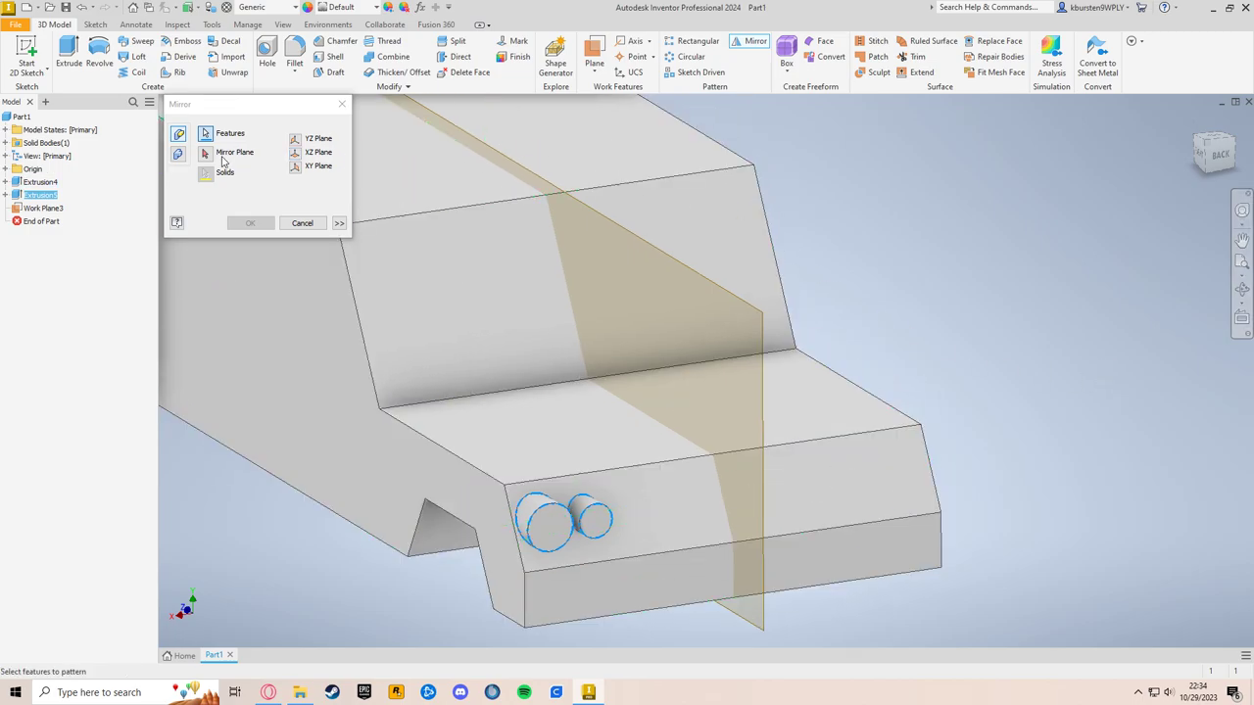
click(208, 157)
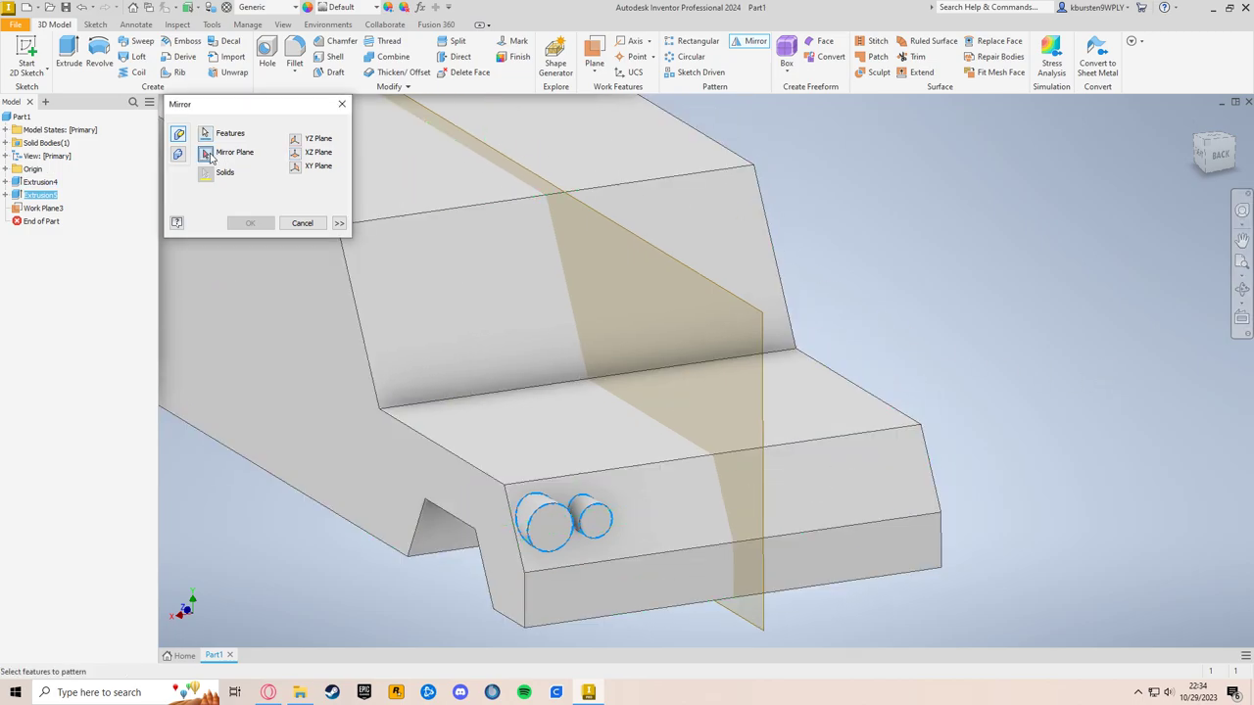
click(703, 284)
middle_drag(969, 480, 984, 451)
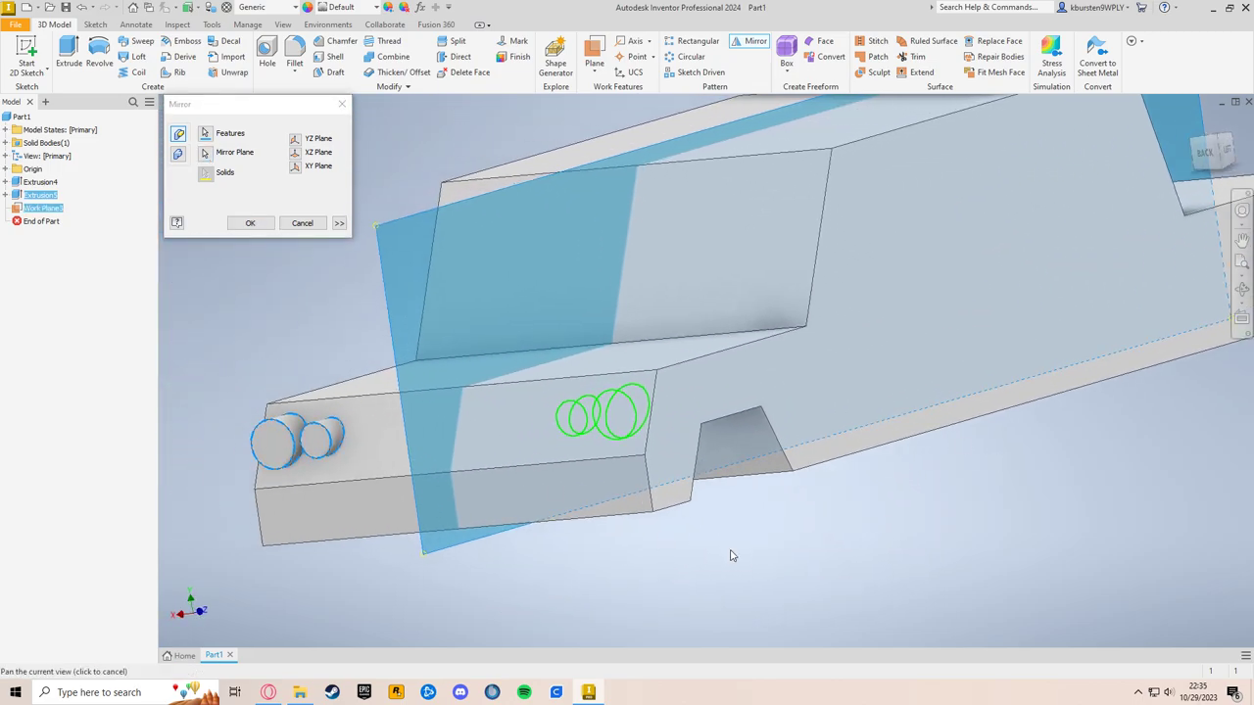
click(250, 223)
Step: Edit the car body's profile sketch to set the hood's horizontal length at the light end to 9 in
shift+middle_drag(697, 562, 643, 582)
middle_drag(972, 395, 912, 429)
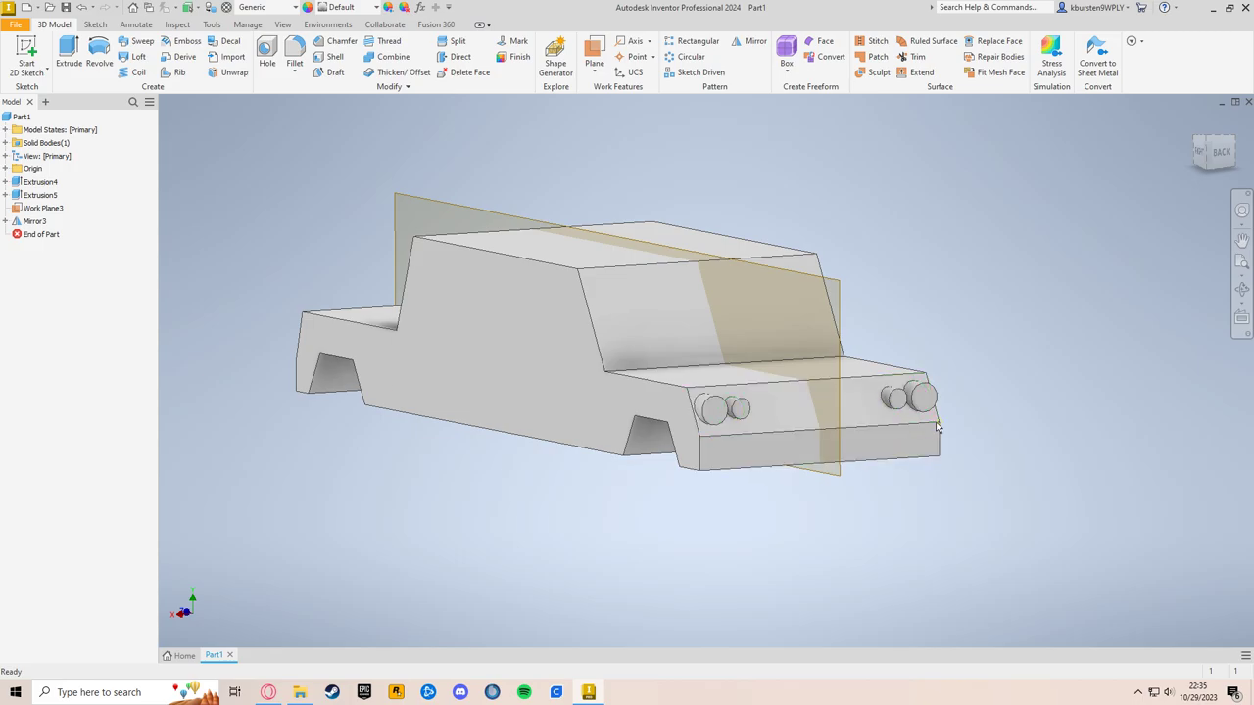
mouse_move(921, 446)
shift+middle_down()
mouse_move(907, 458)
mouse_move(965, 463)
shift+middle_up()
key(F5)
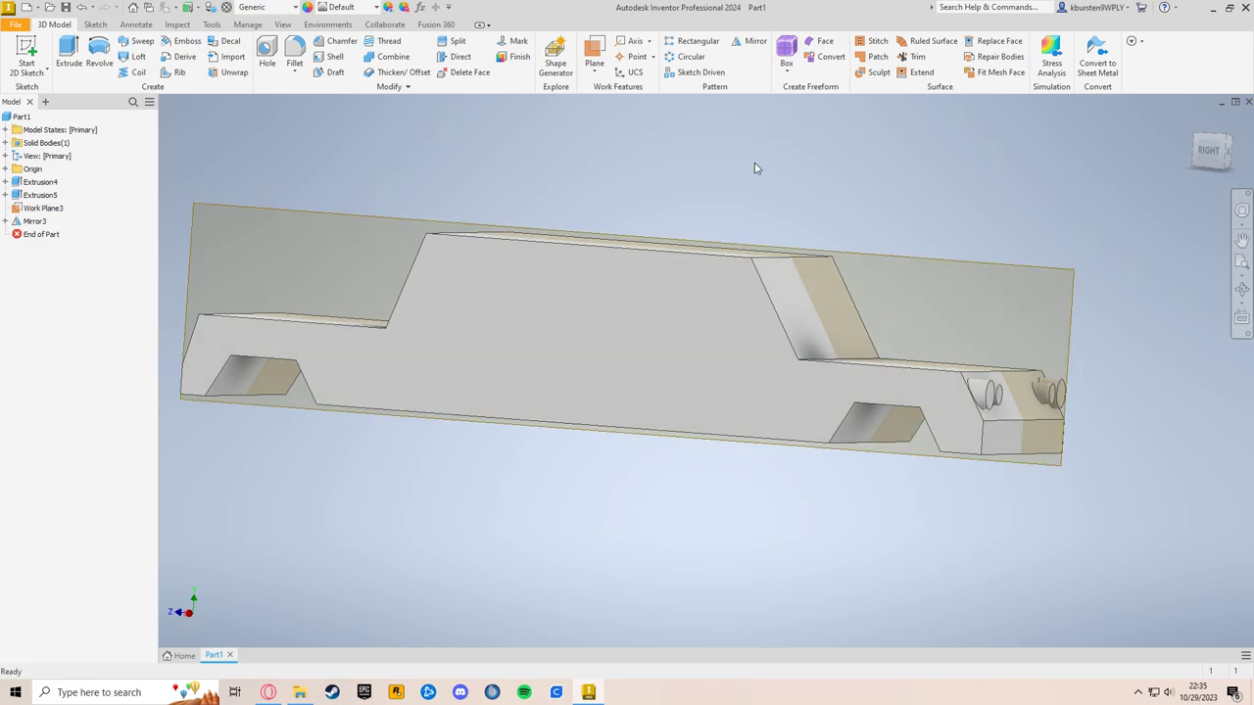
key(F5)
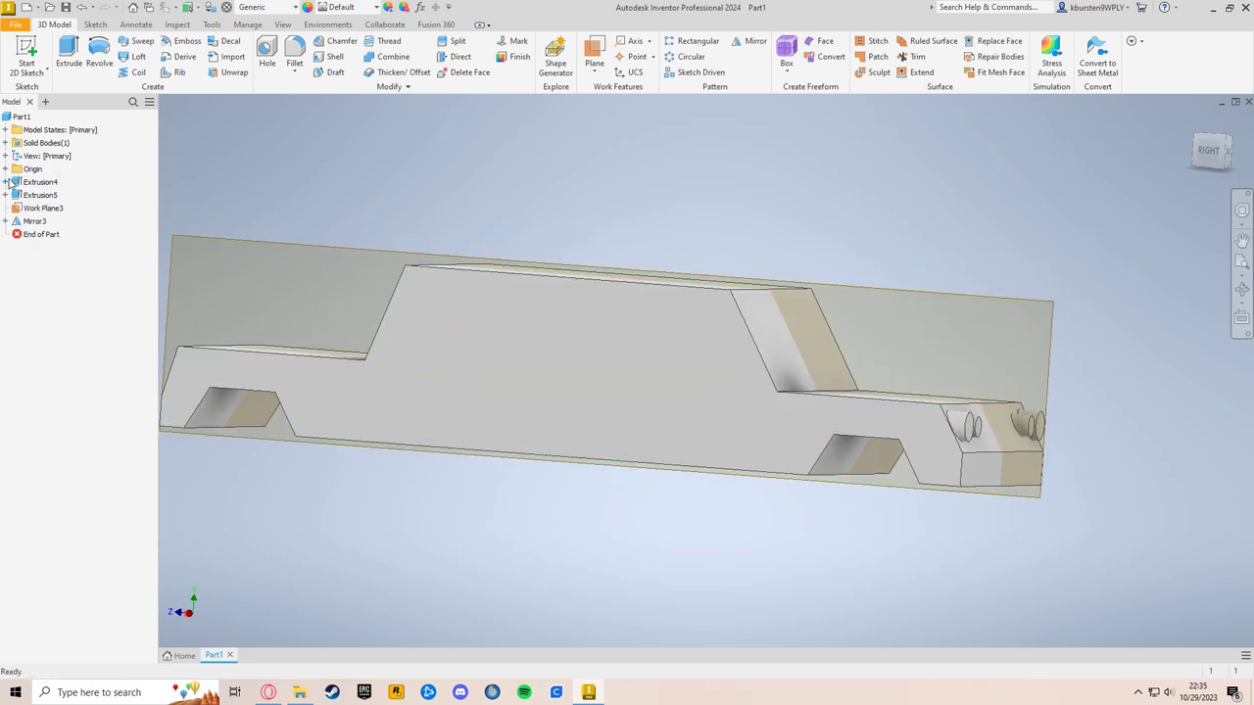
click(5, 182)
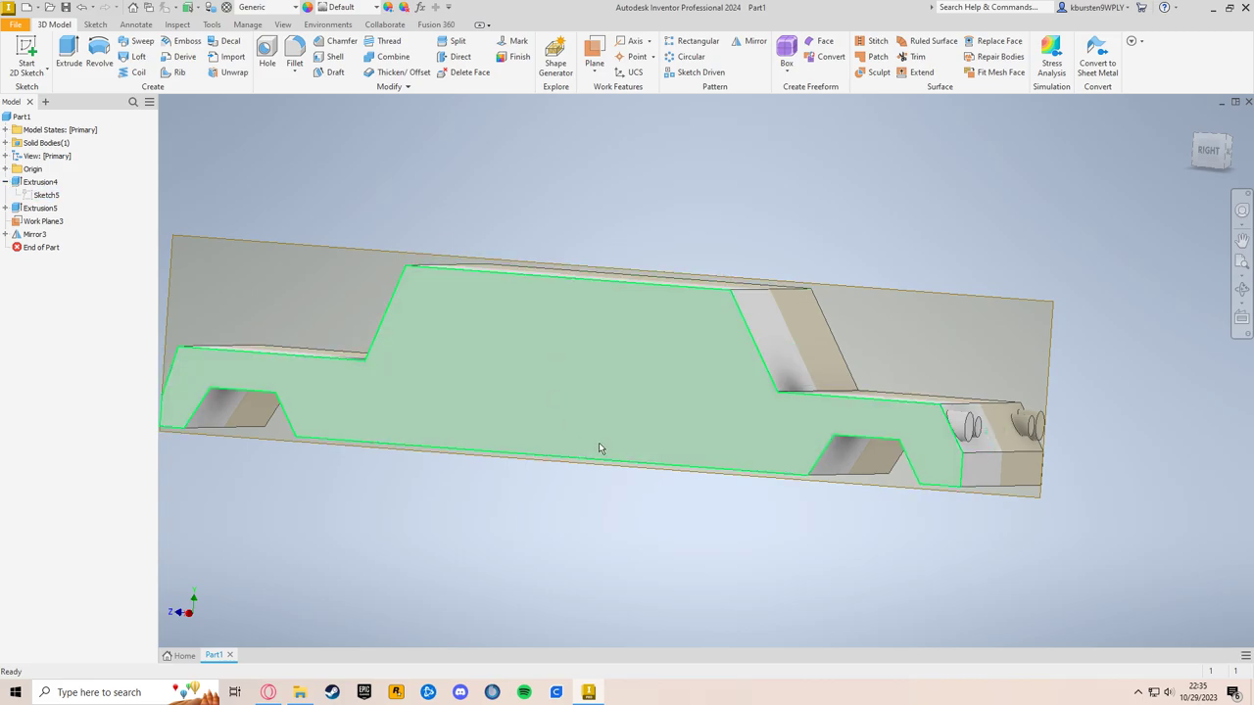
double_click(43, 195)
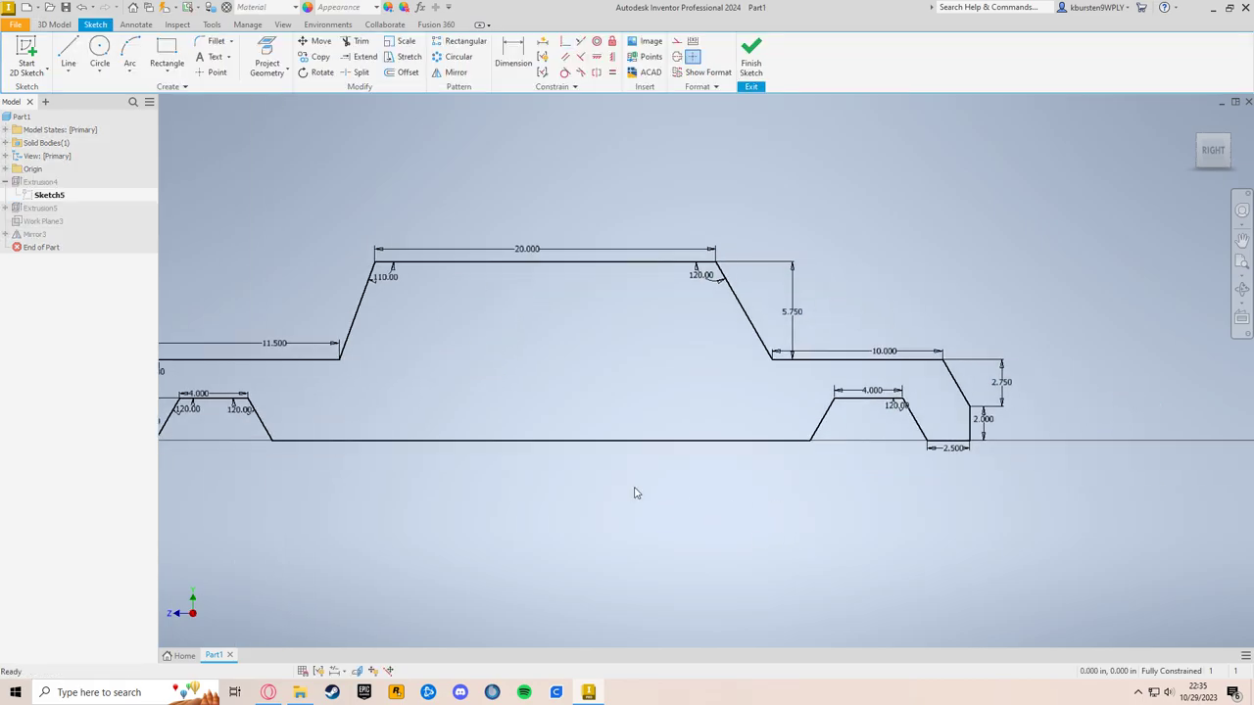
double_click(893, 355)
text(9)
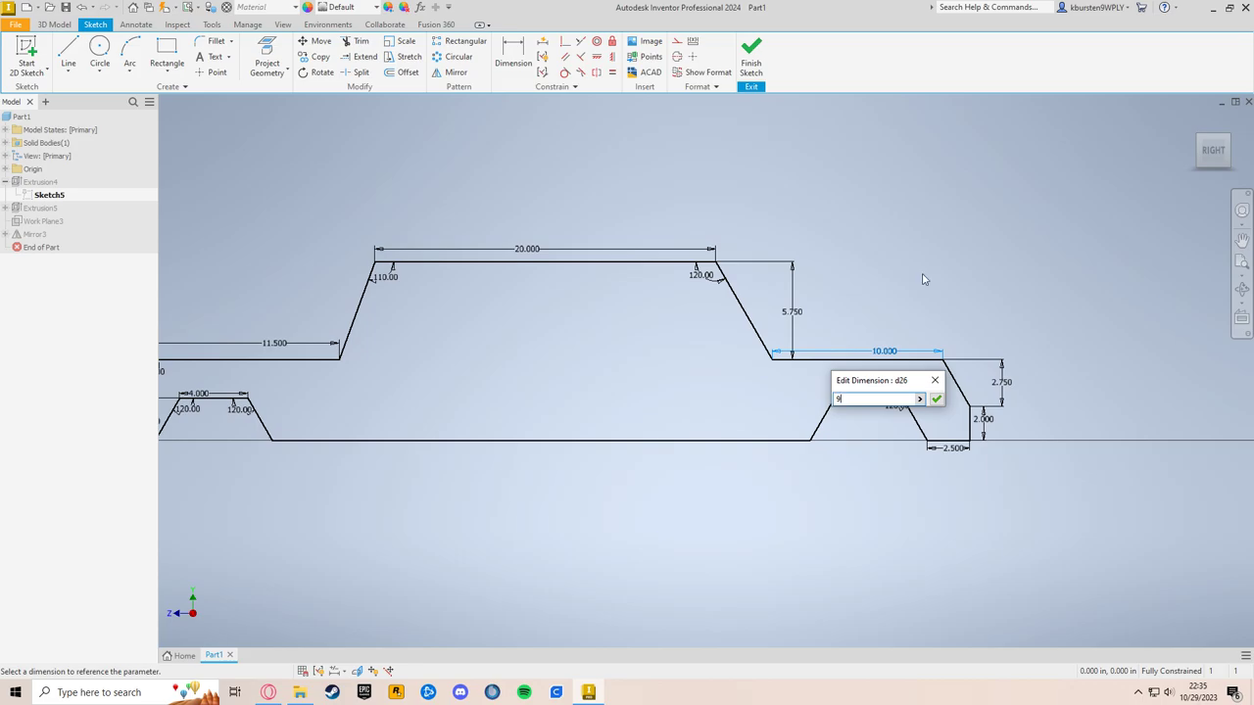
click(936, 399)
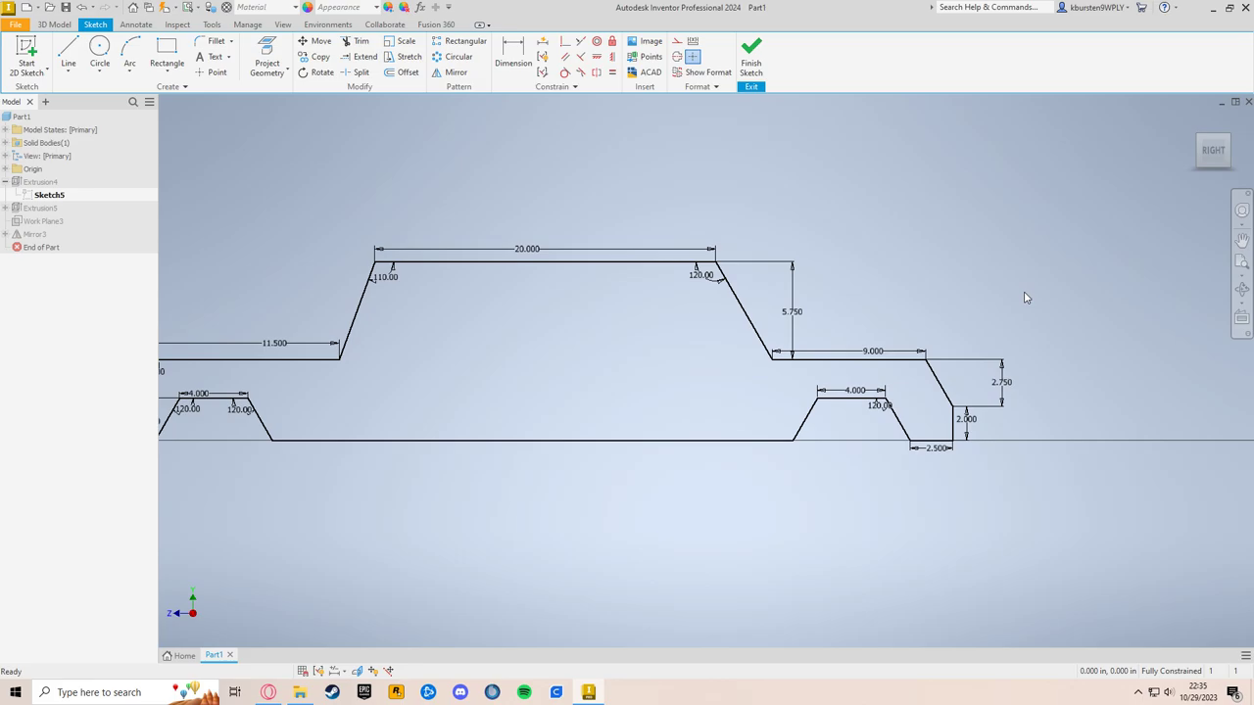
click(752, 53)
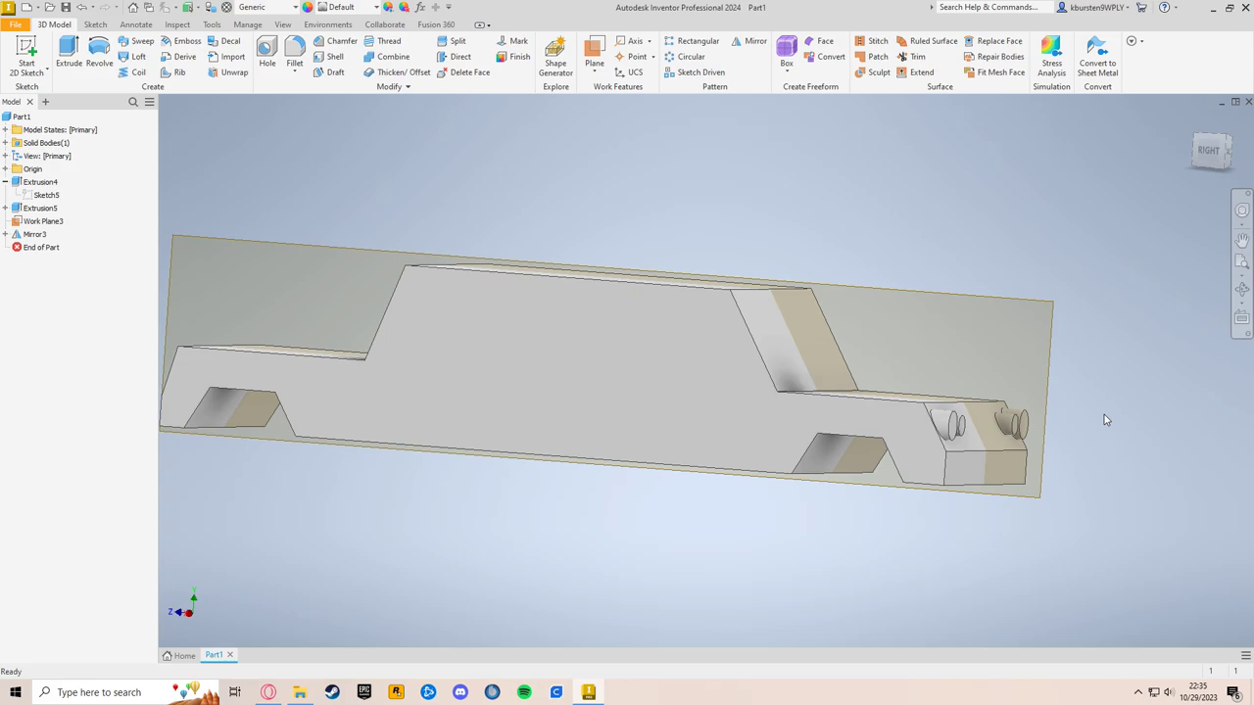
Step: Examine the shortened hood and both pairs of lights from several angles, finishing in the home view
middle_drag(1104, 419, 998, 427)
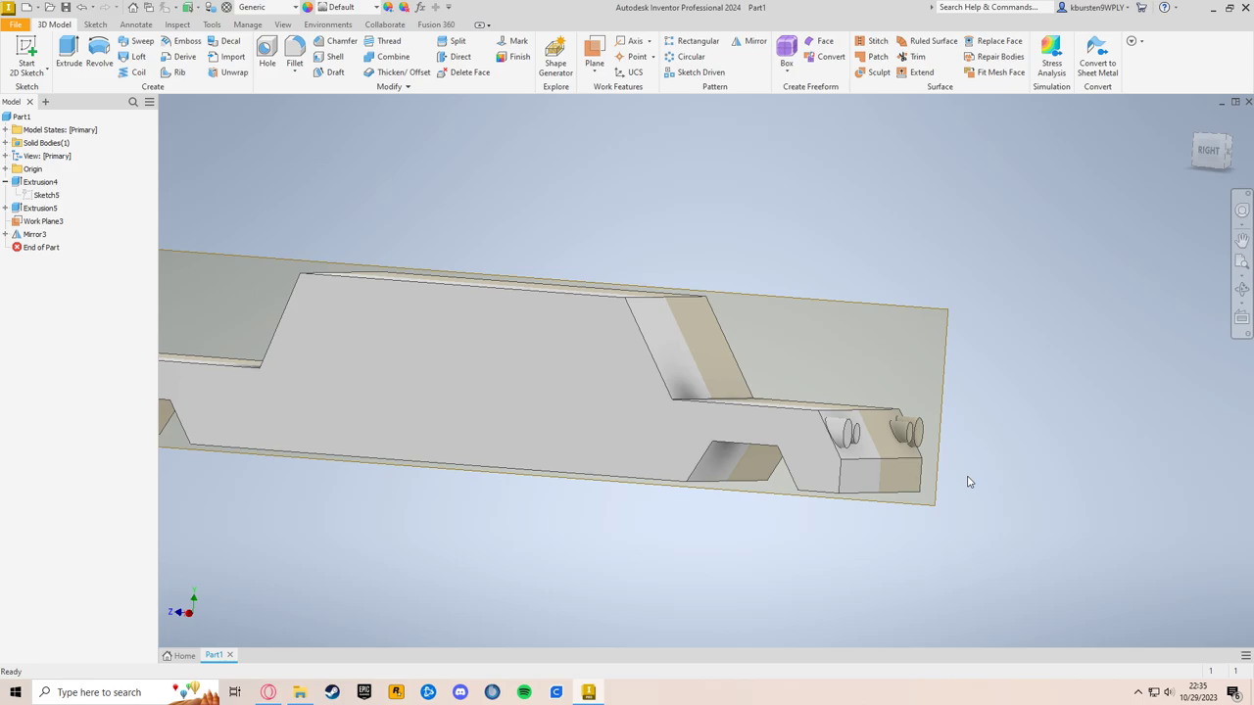
middle_drag(945, 476, 1022, 499)
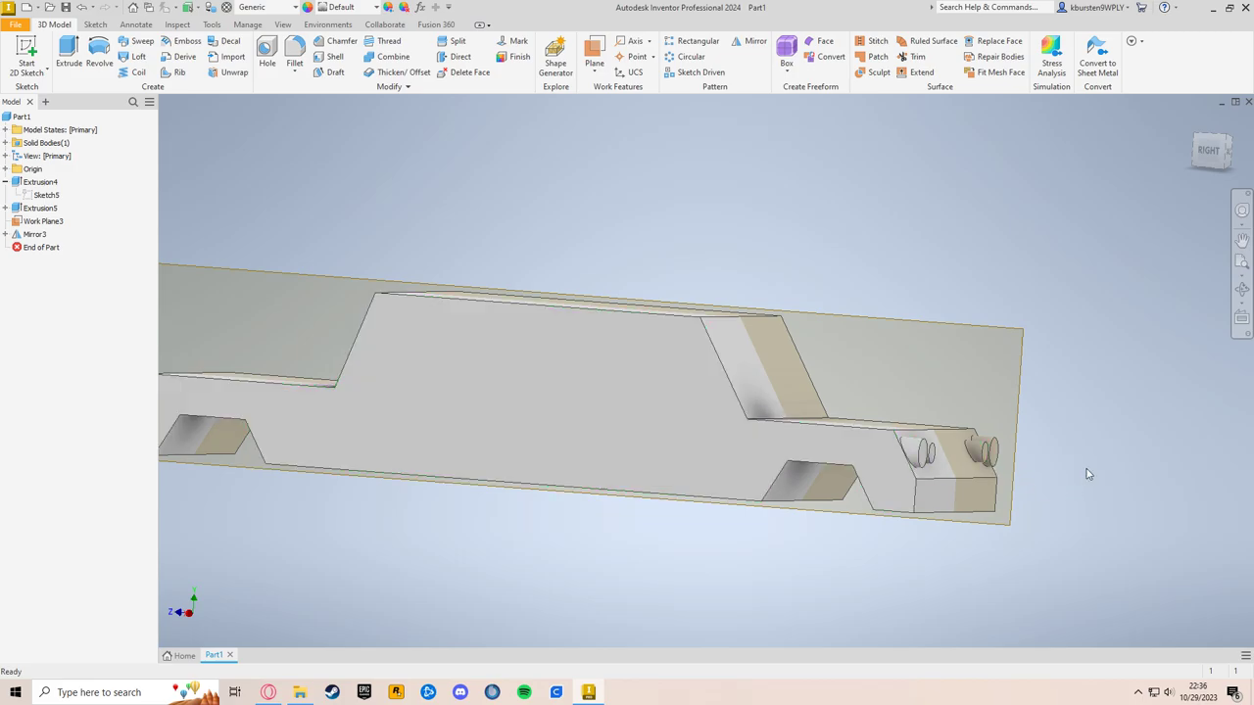
middle_drag(889, 574, 1043, 579)
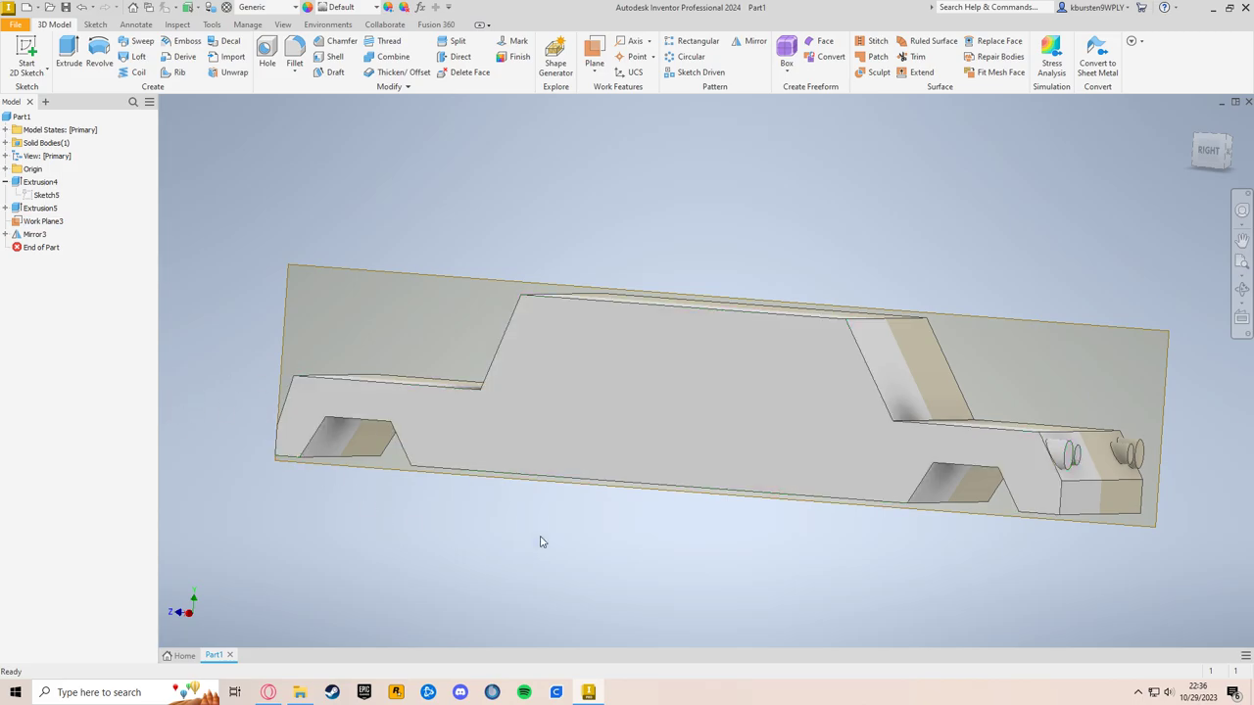
shift+middle_drag(540, 542, 611, 505)
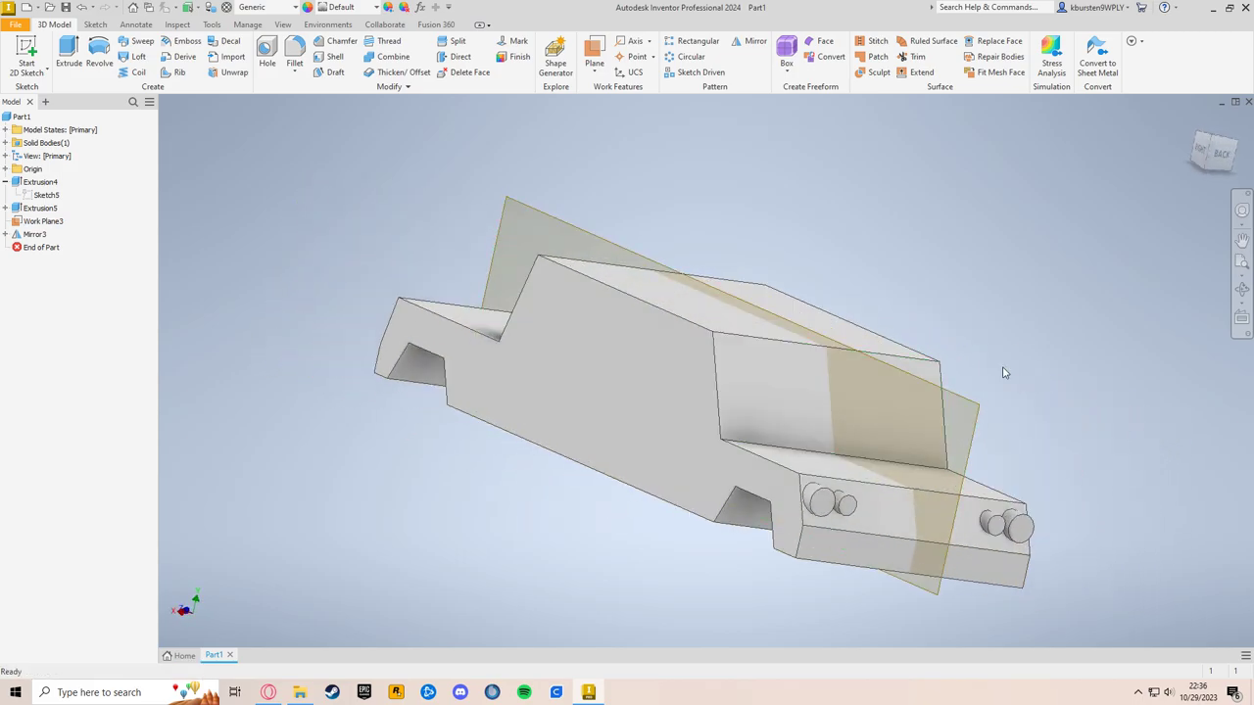
shift+middle_drag(1004, 372, 975, 348)
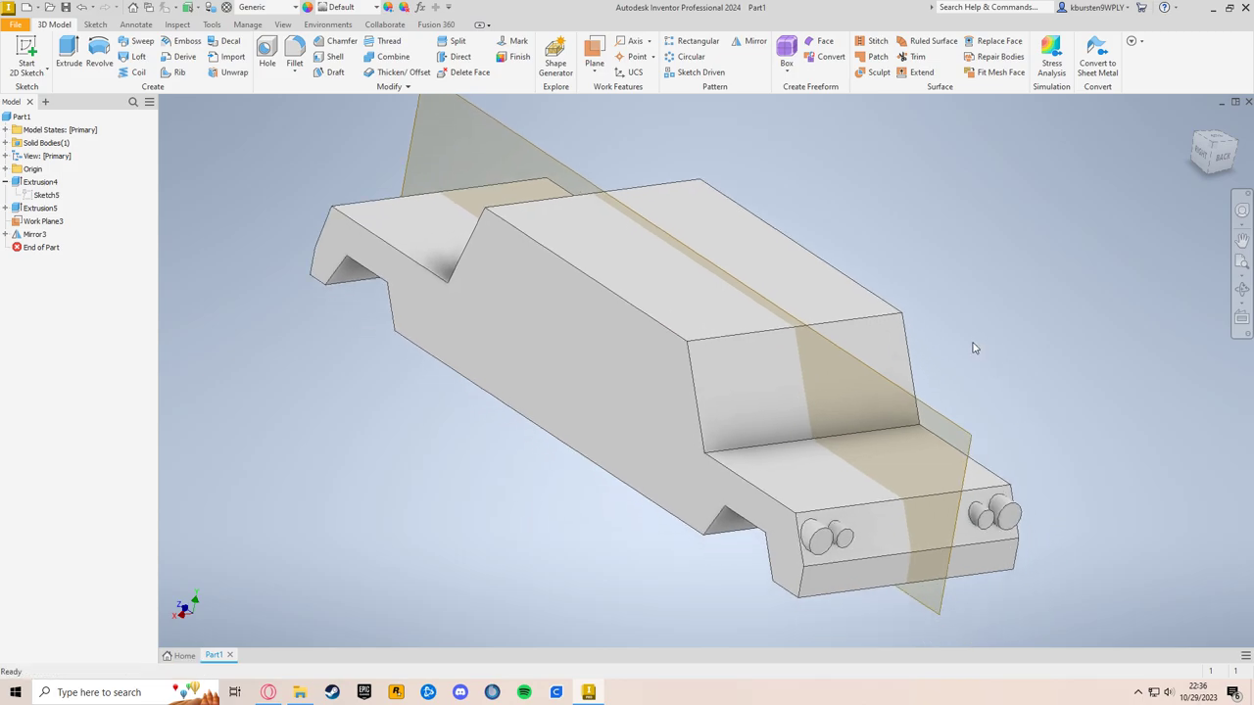
scroll(968, 392, down, 3)
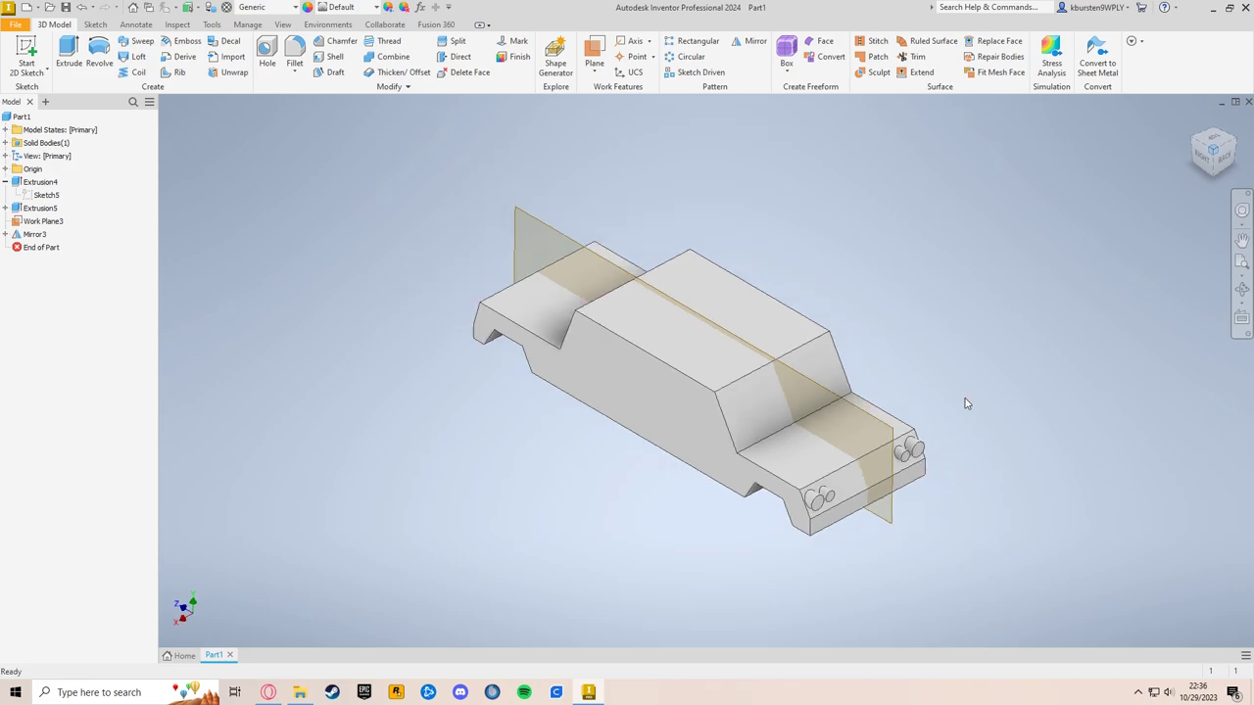
scroll(933, 426, up, 3)
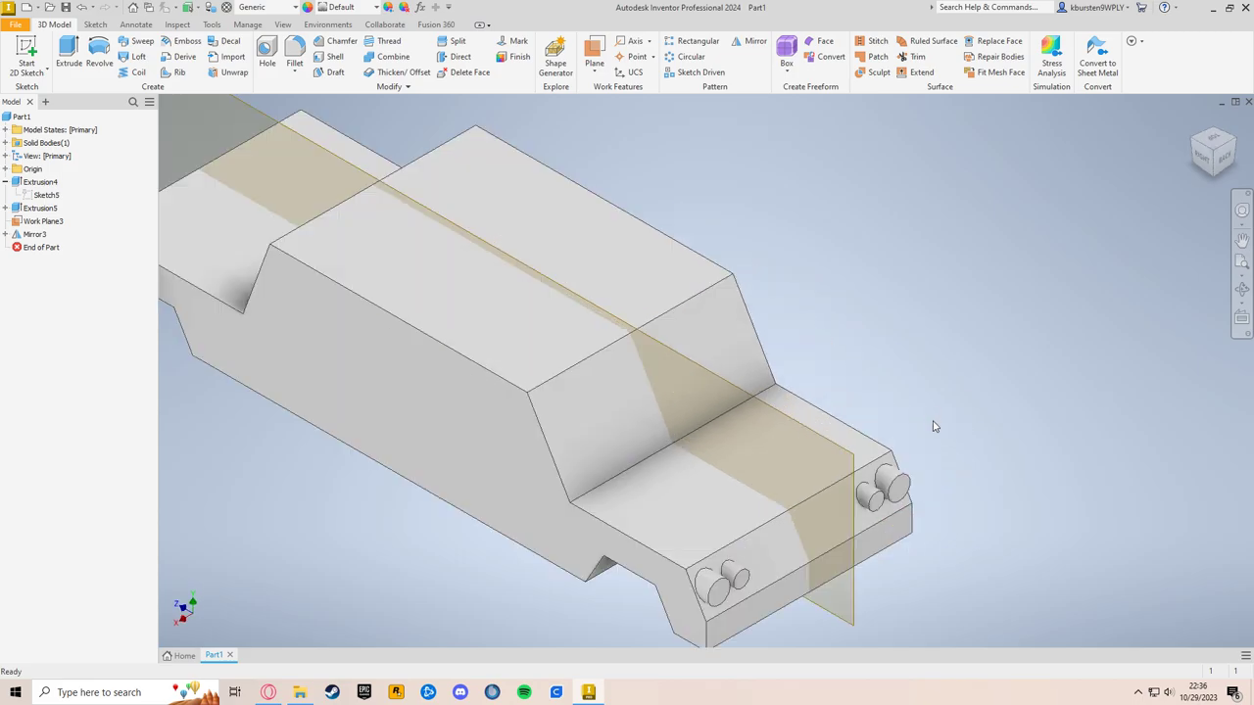
middle_drag(933, 426, 966, 316)
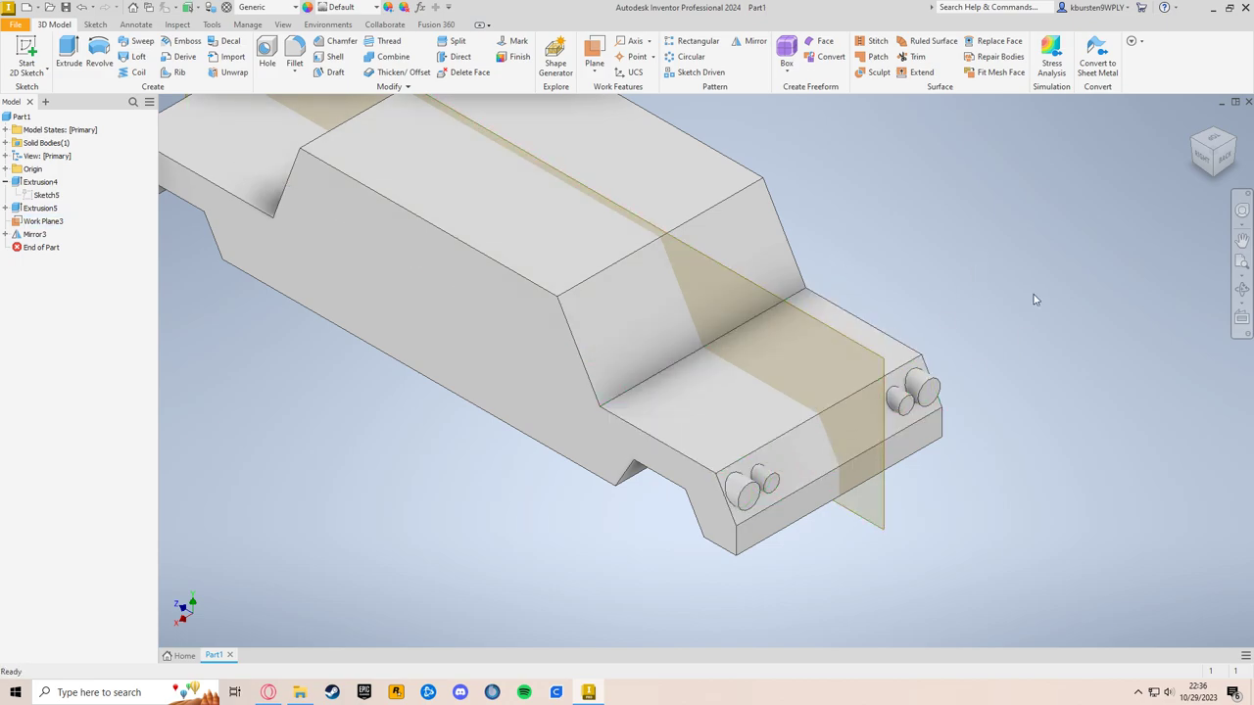
middle_drag(1035, 299, 1063, 343)
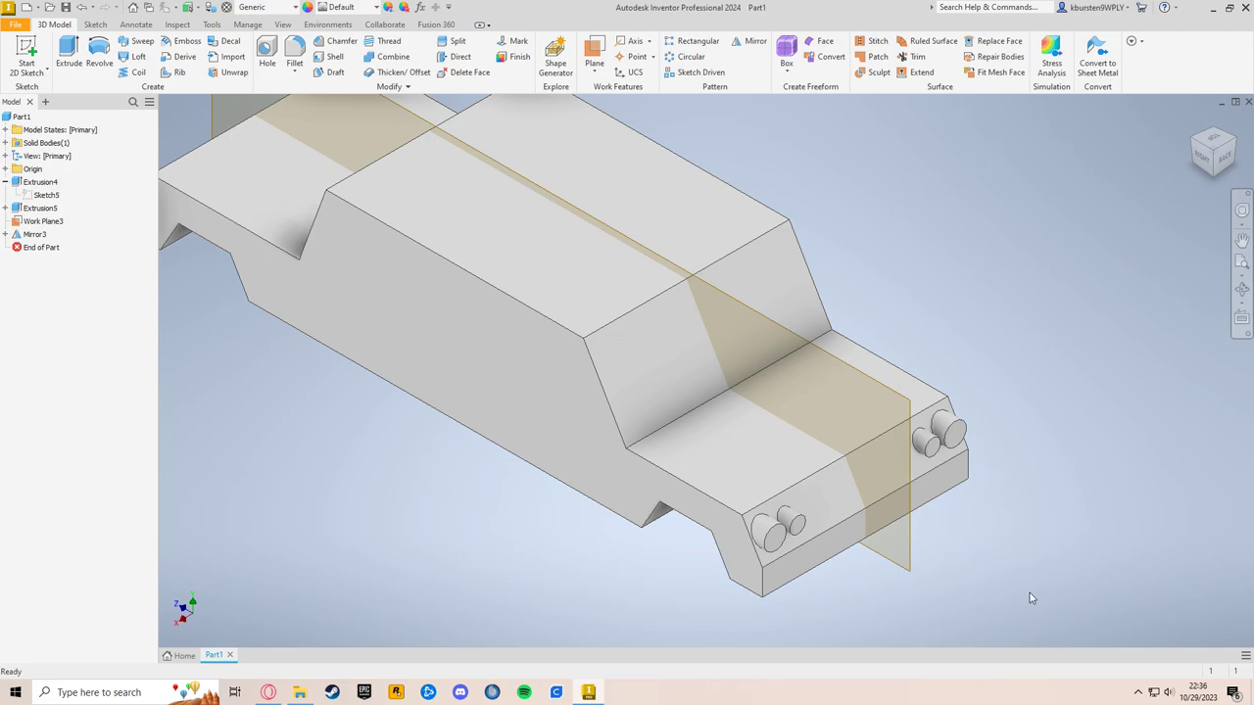
middle_drag(841, 254, 844, 255)
scroll(844, 255, down, 5)
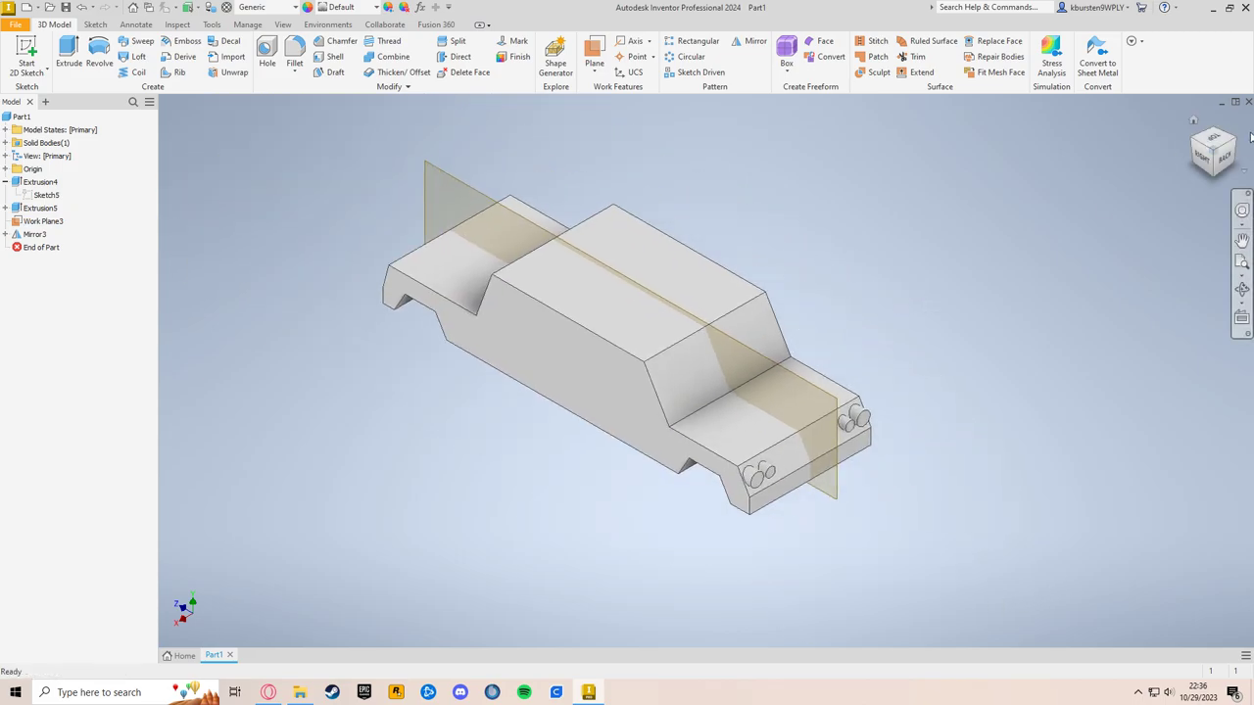
click(1196, 131)
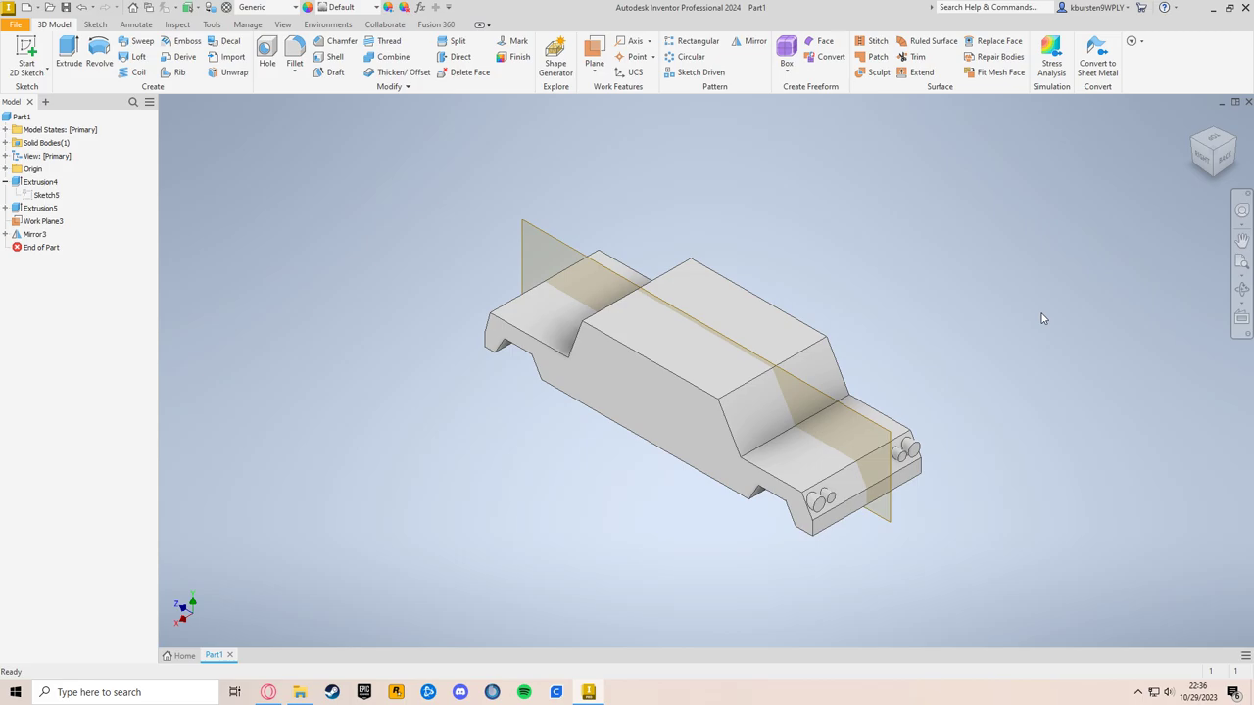
key(alt+z)
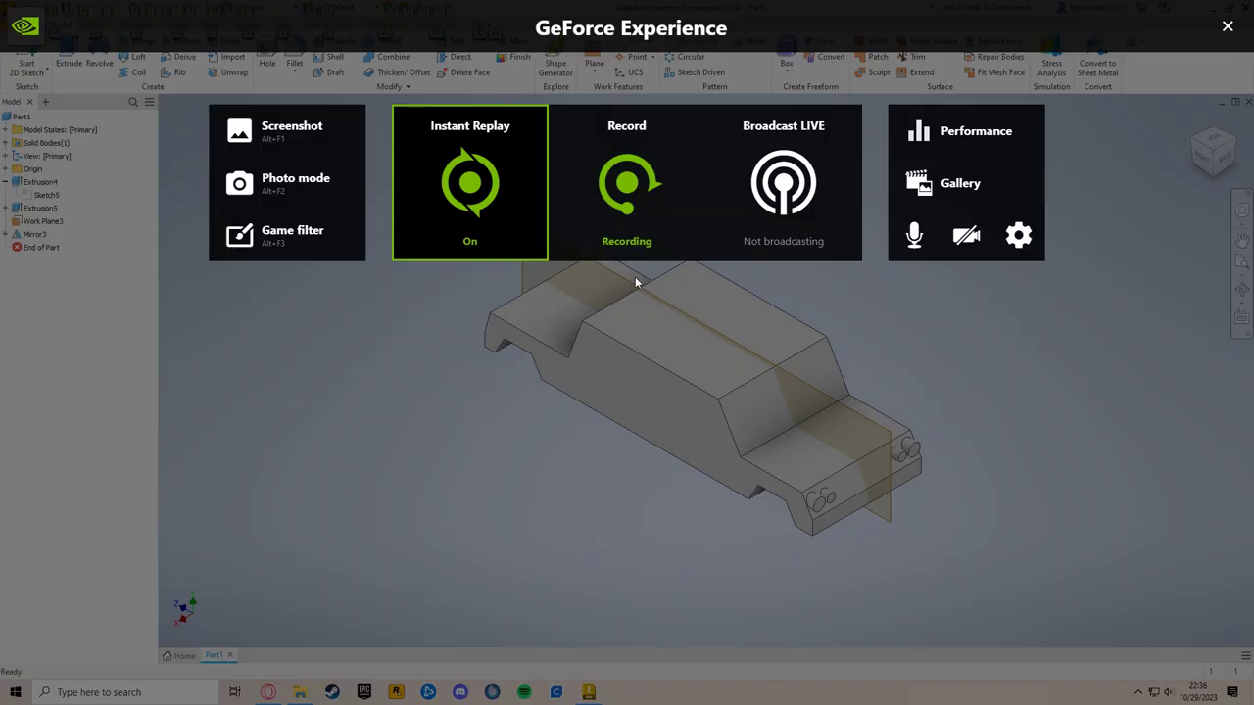